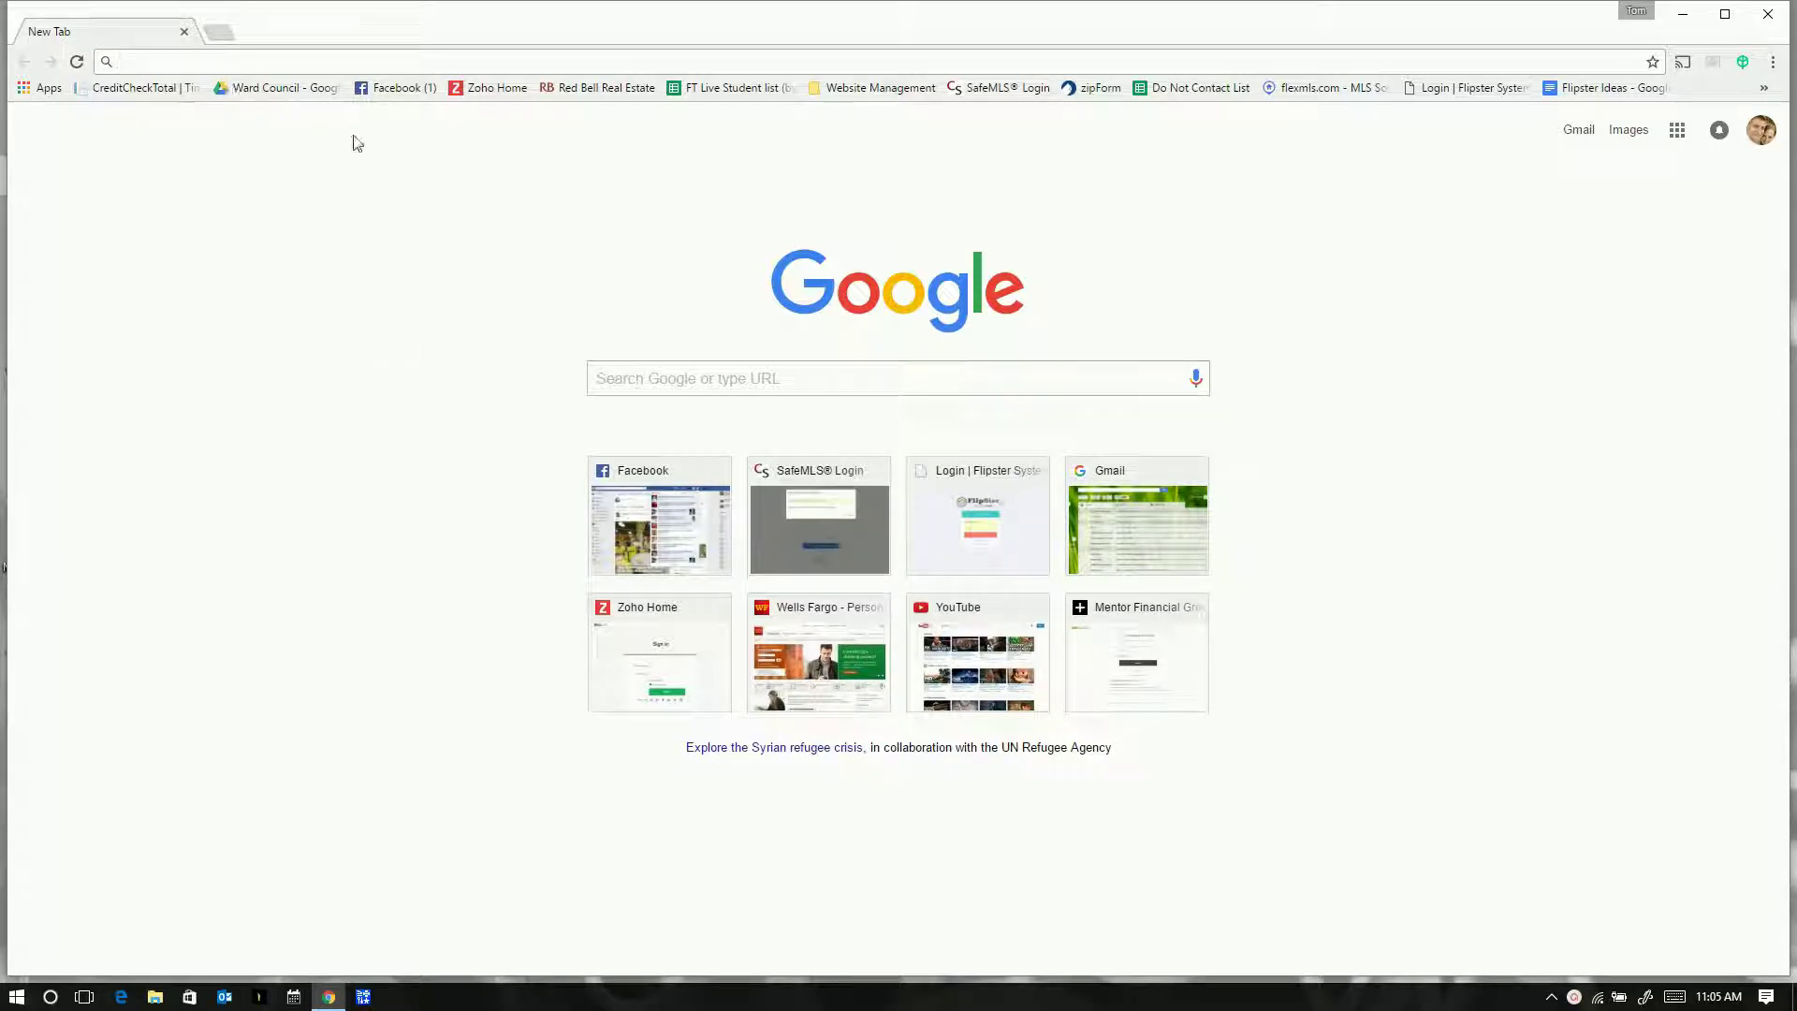
Step: Open the SafeMLS login page and sign in with the account username and password
{"action": "left_click", "coordinate": [1004, 87]}
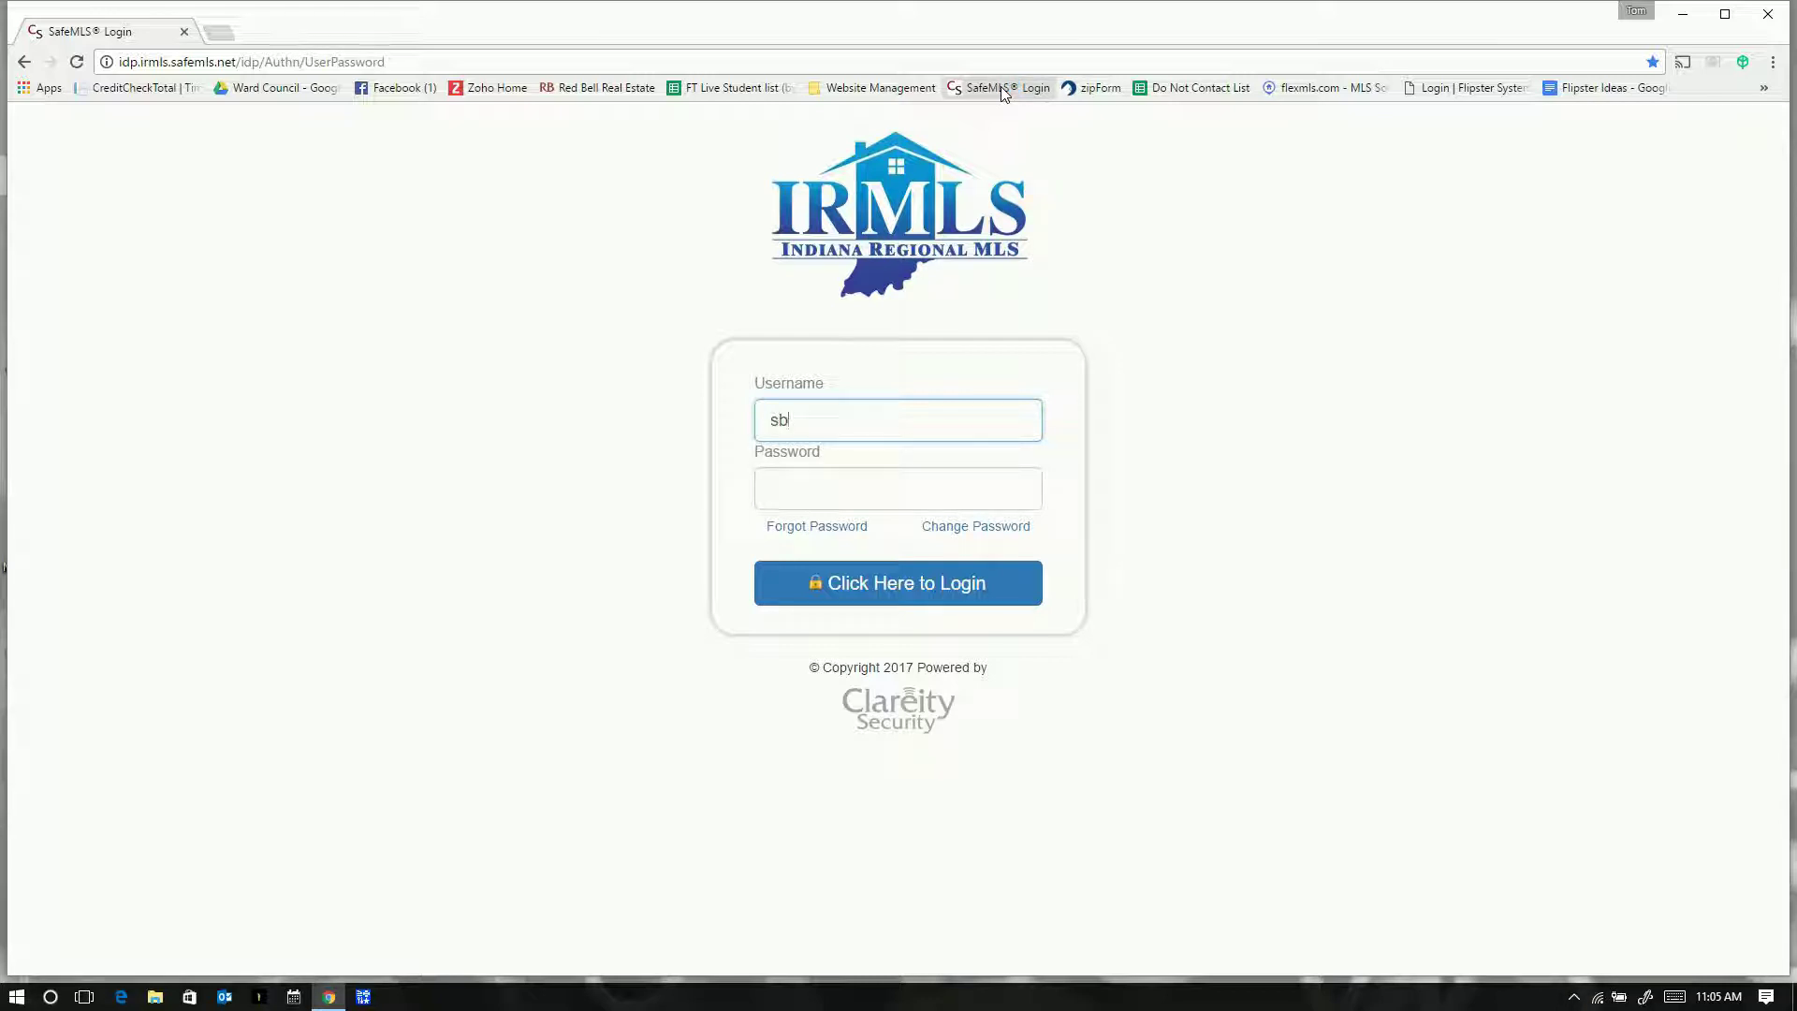
{"action": "key", "text": "Tab"}
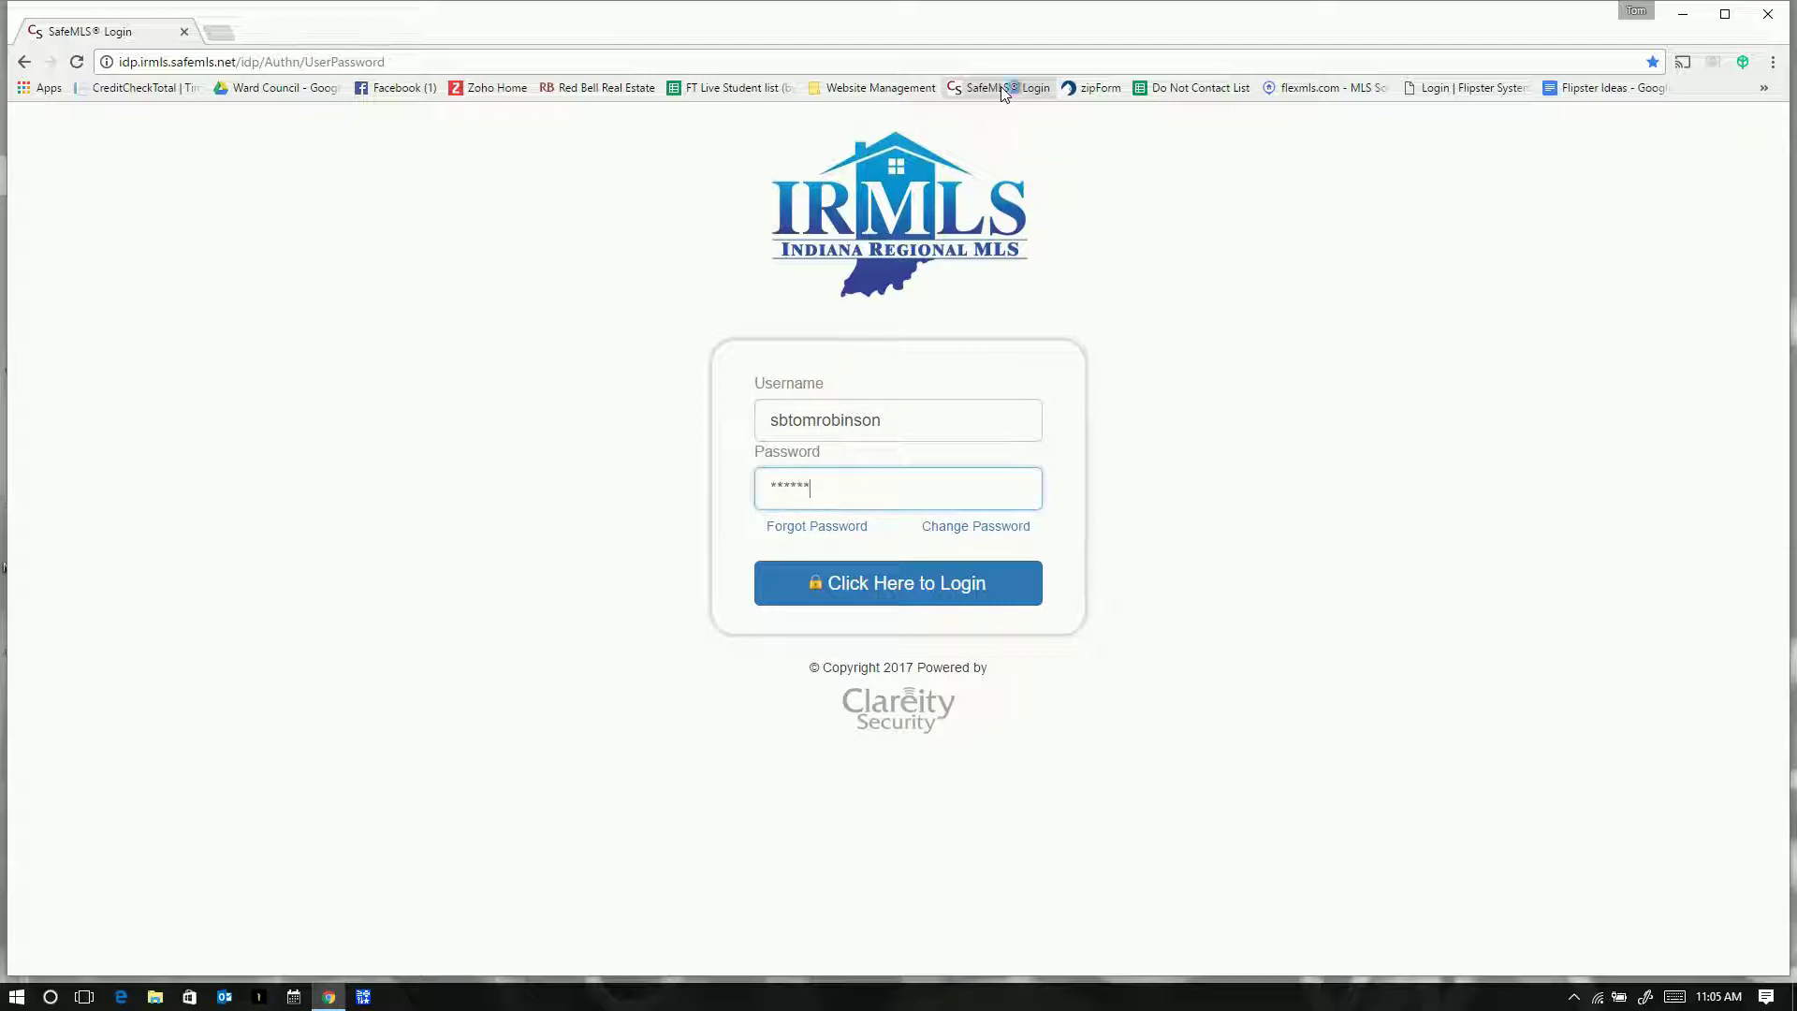
{"action": "key", "text": "Return"}
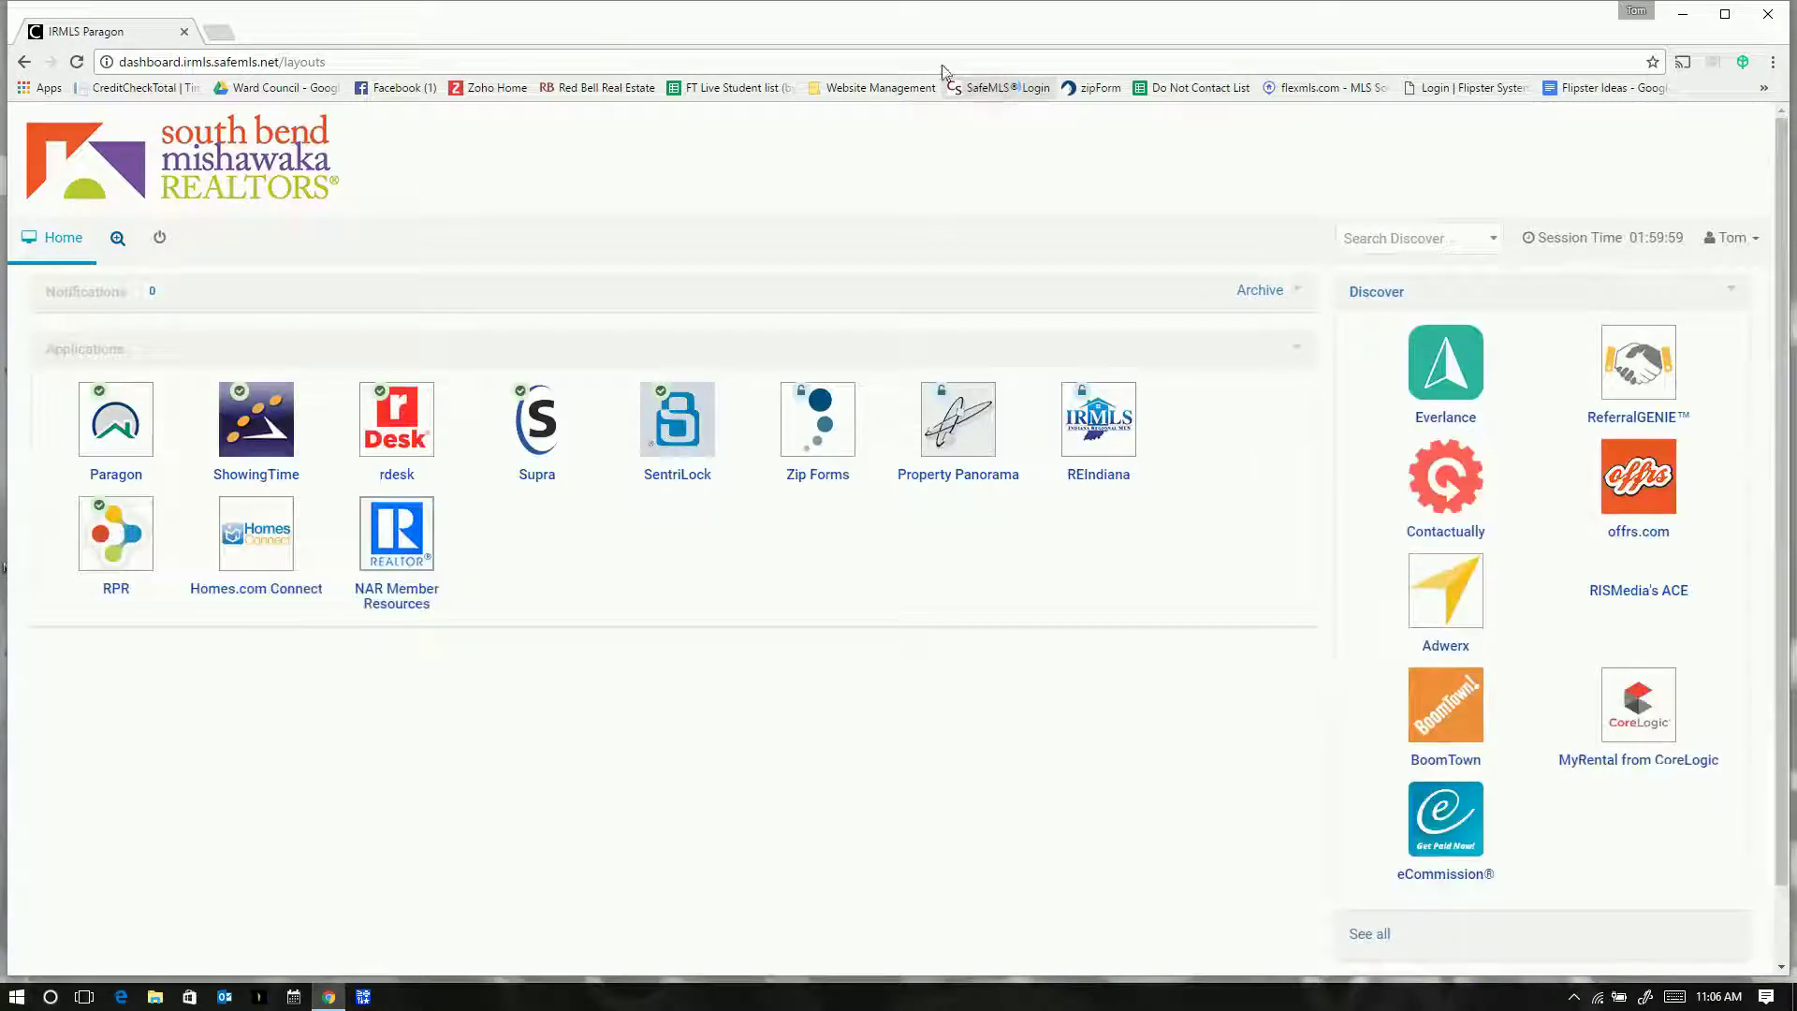
Step: Launch Paragon from the MLS dashboard and start a new residential property search
{"action": "left_click", "coordinate": [97, 431]}
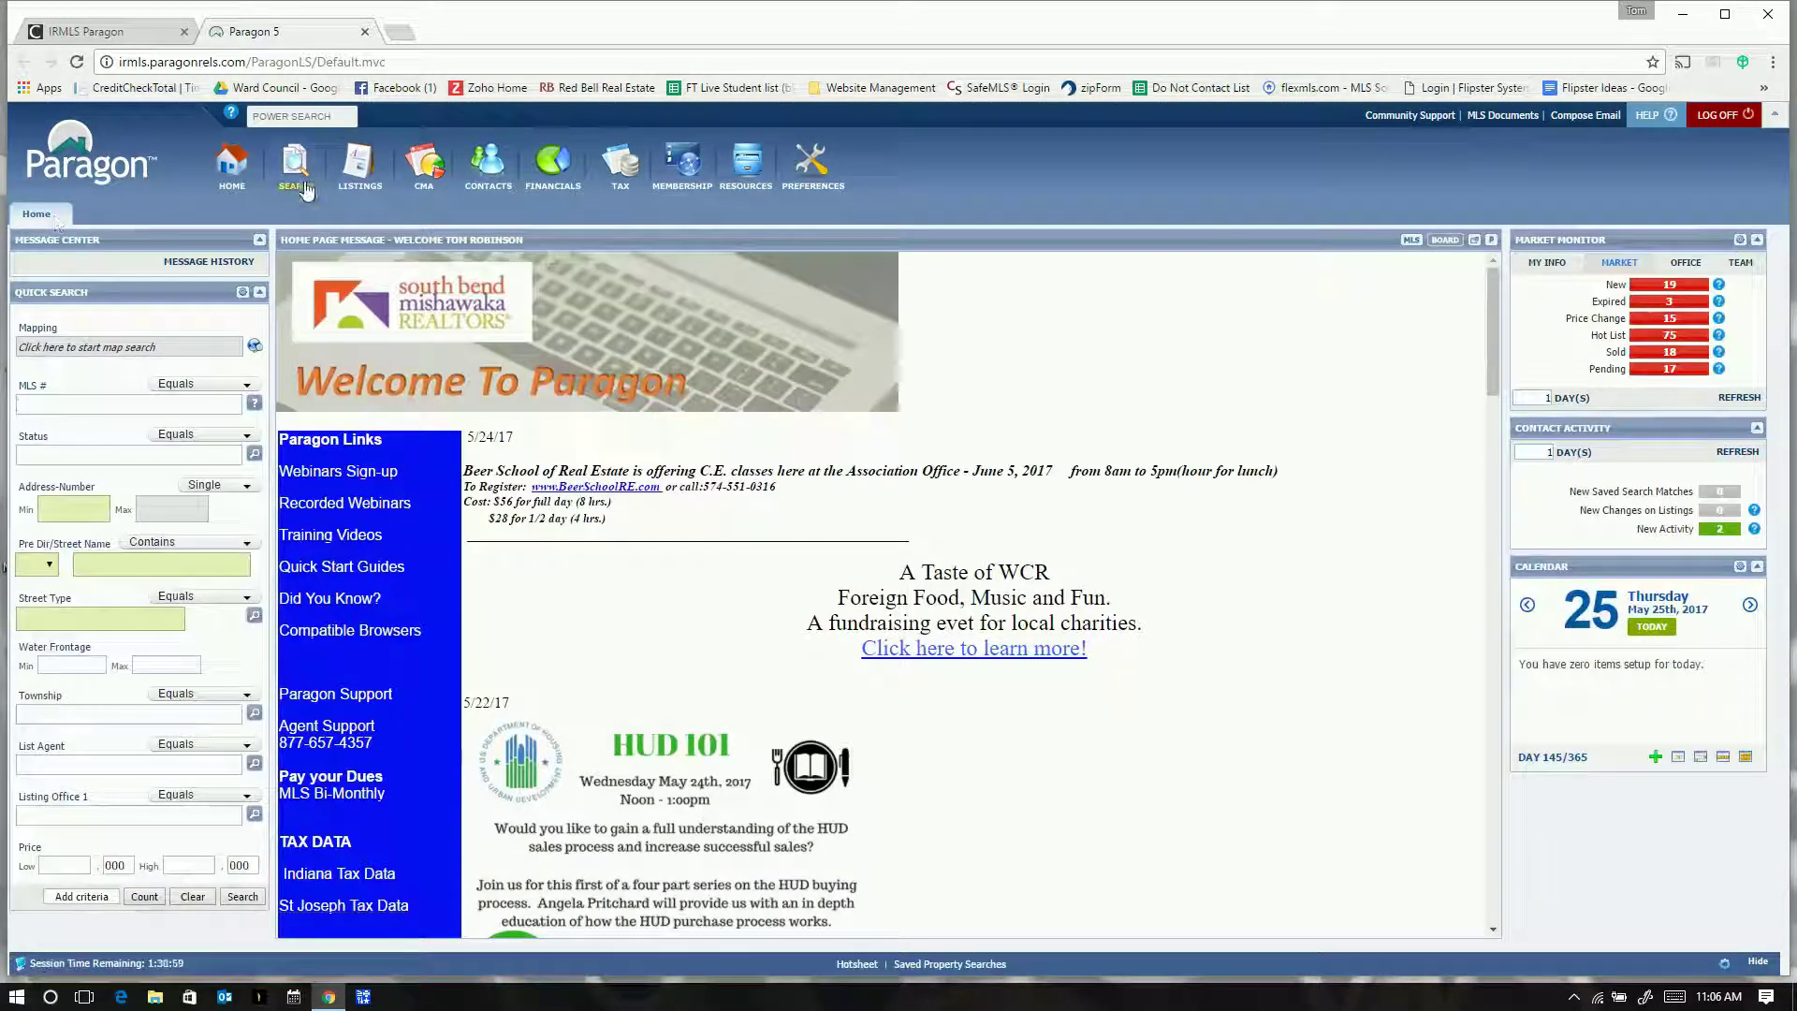
{"action": "mouse_move", "coordinate": [297, 187]}
{"action": "left_click", "coordinate": [303, 234]}
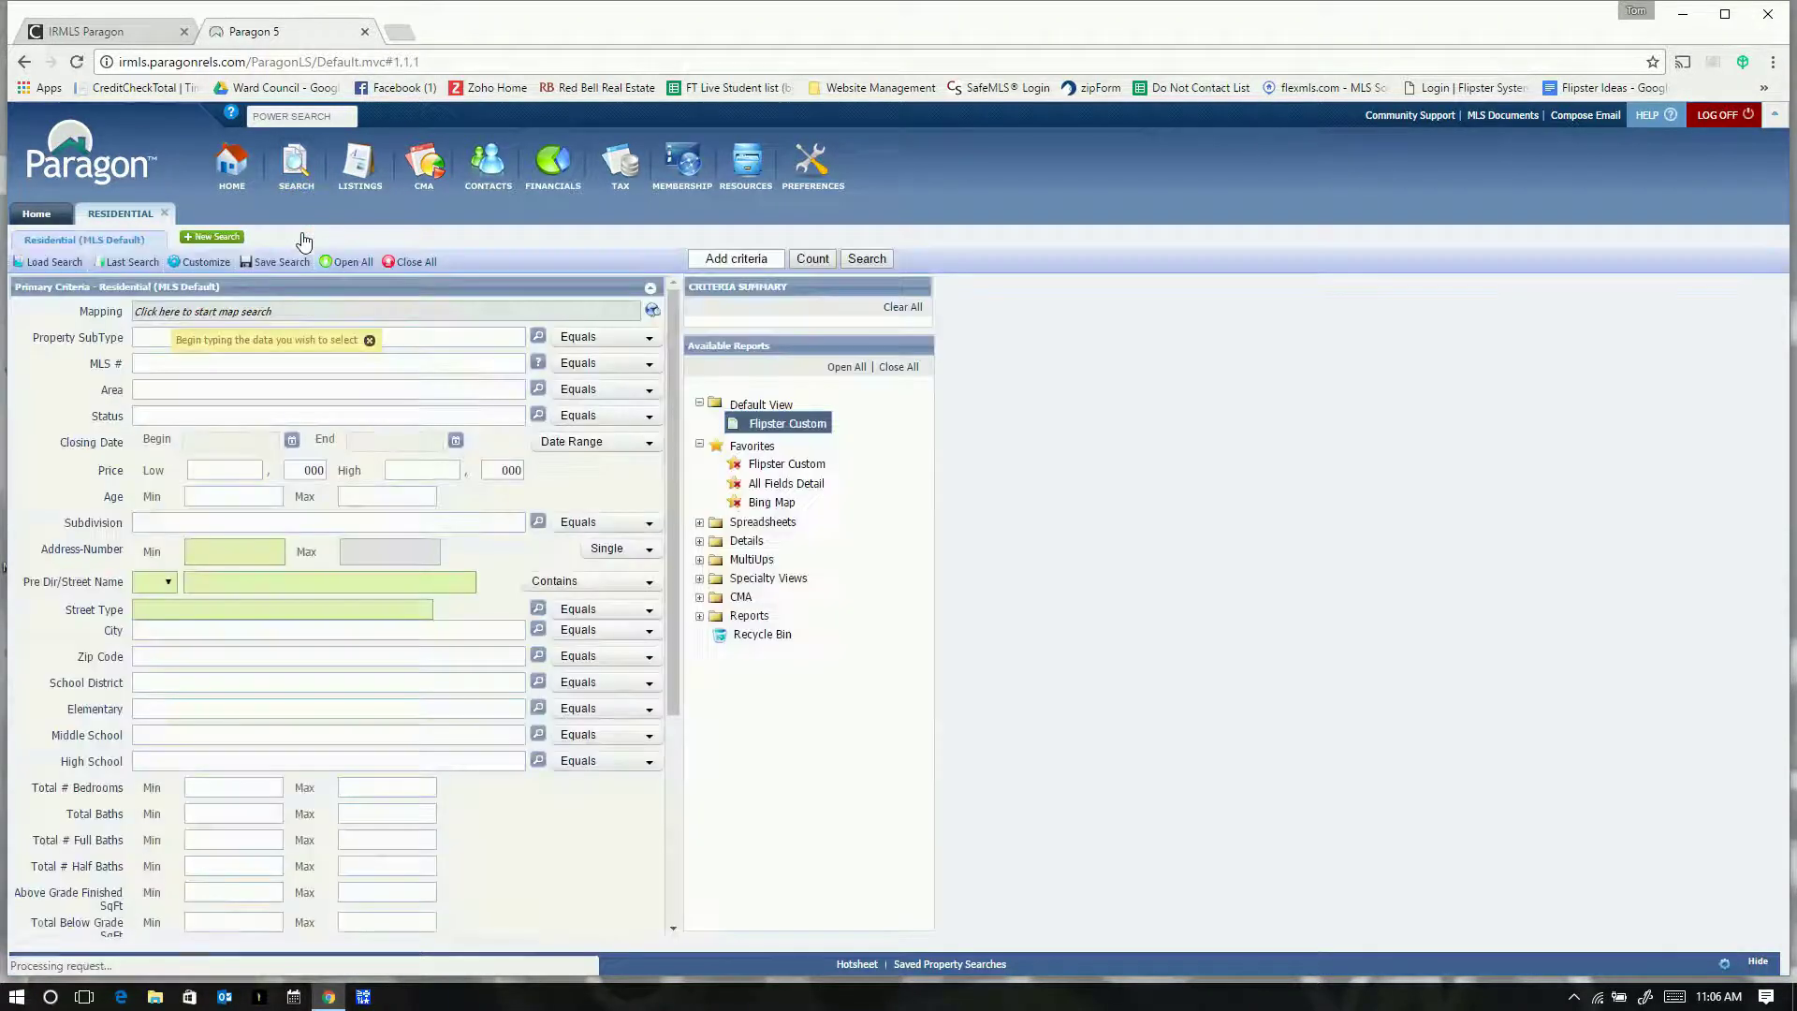
Step: Set the listing status criteria to A, P and S (Sold)
{"action": "left_click", "coordinate": [181, 412]}
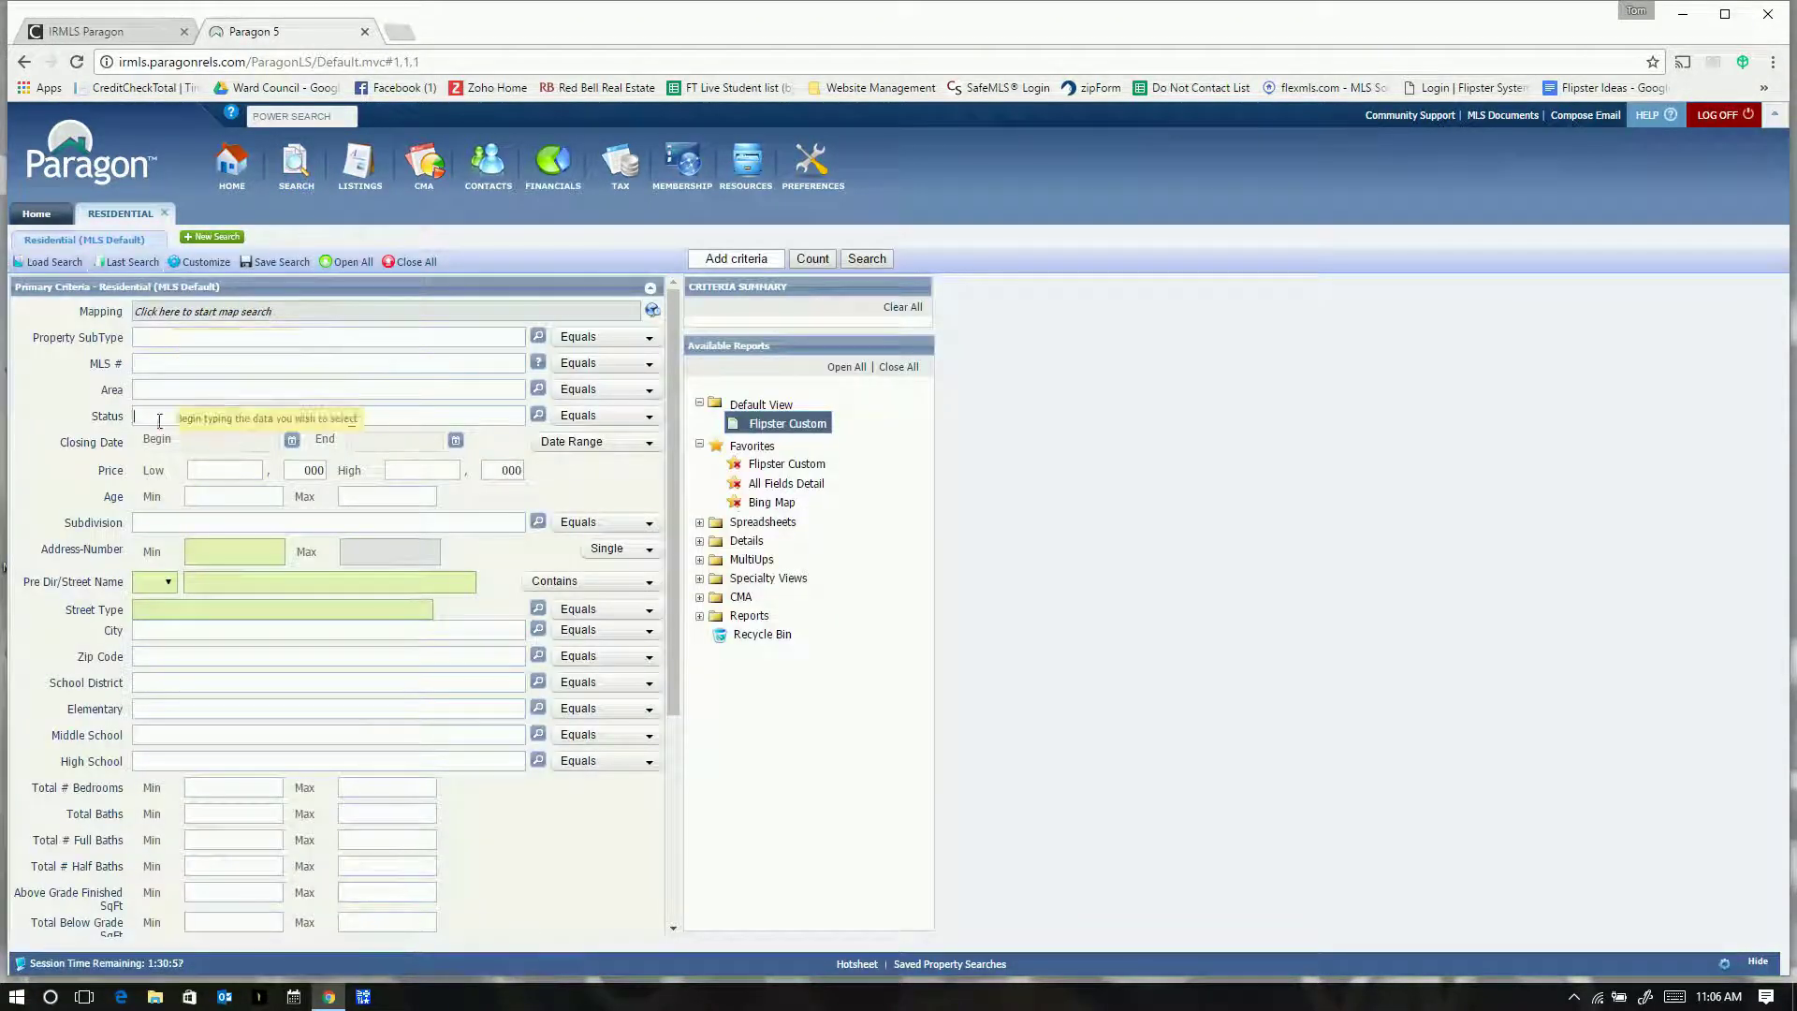
{"action": "type", "text": "a"}
{"action": "key", "text": "Down"}
{"action": "key", "text": "Return"}
{"action": "type", "text": "p"}
{"action": "key", "text": "Down"}
{"action": "key", "text": "Return"}
{"action": "type", "text": "s"}
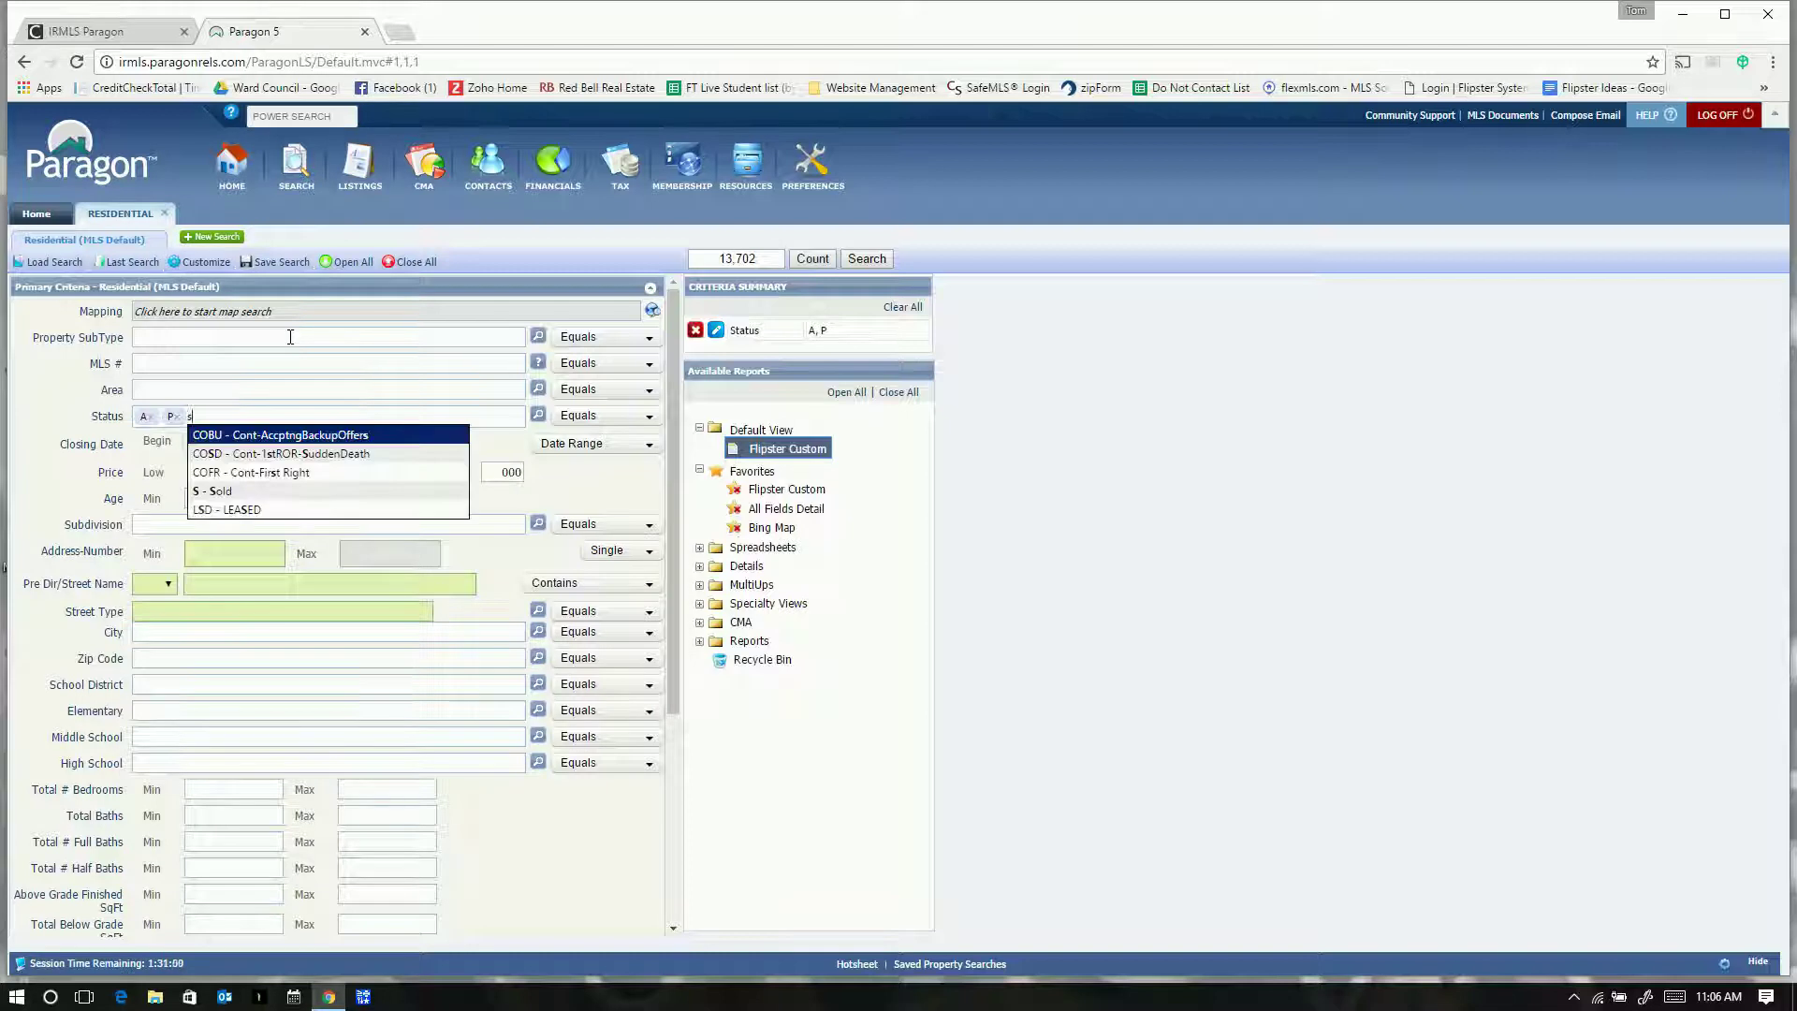
{"action": "key", "text": "Down"}
{"action": "key", "text": "Down"}
{"action": "key", "text": "Down"}
{"action": "key", "text": "Return"}
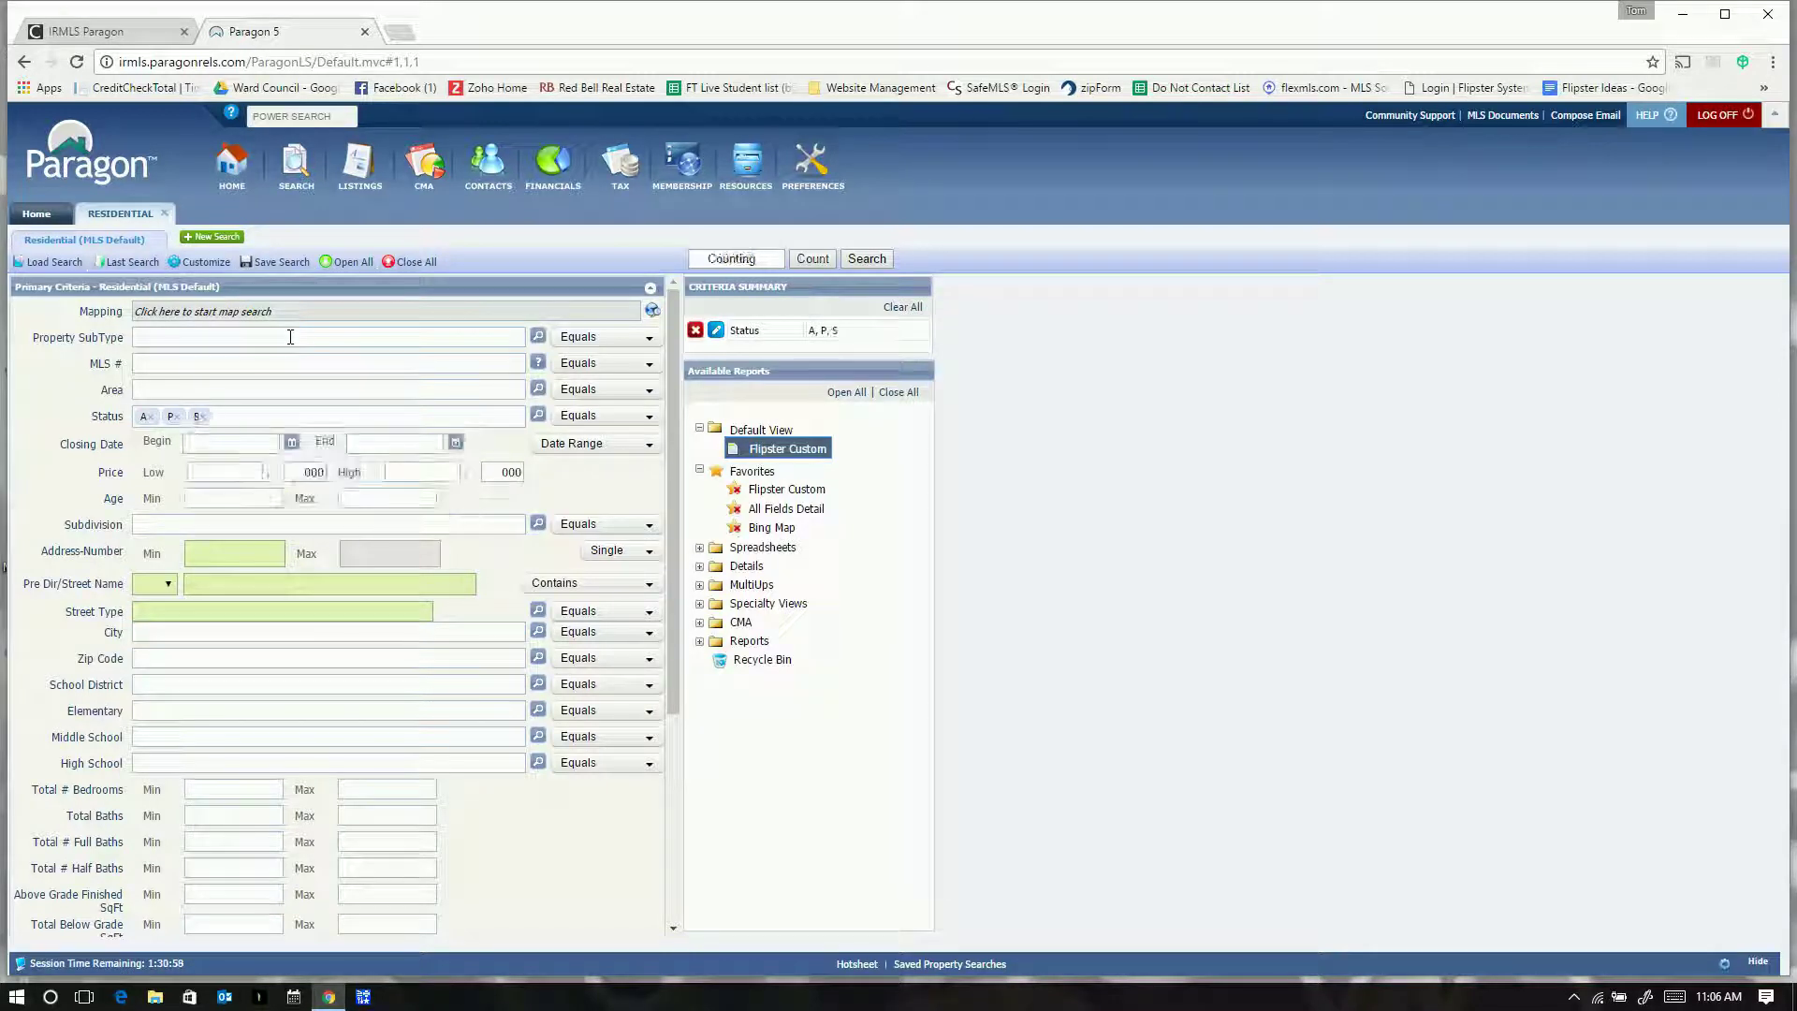
Step: Limit the closing date range to begin on 05/25/2016
{"action": "left_click", "coordinate": [293, 442]}
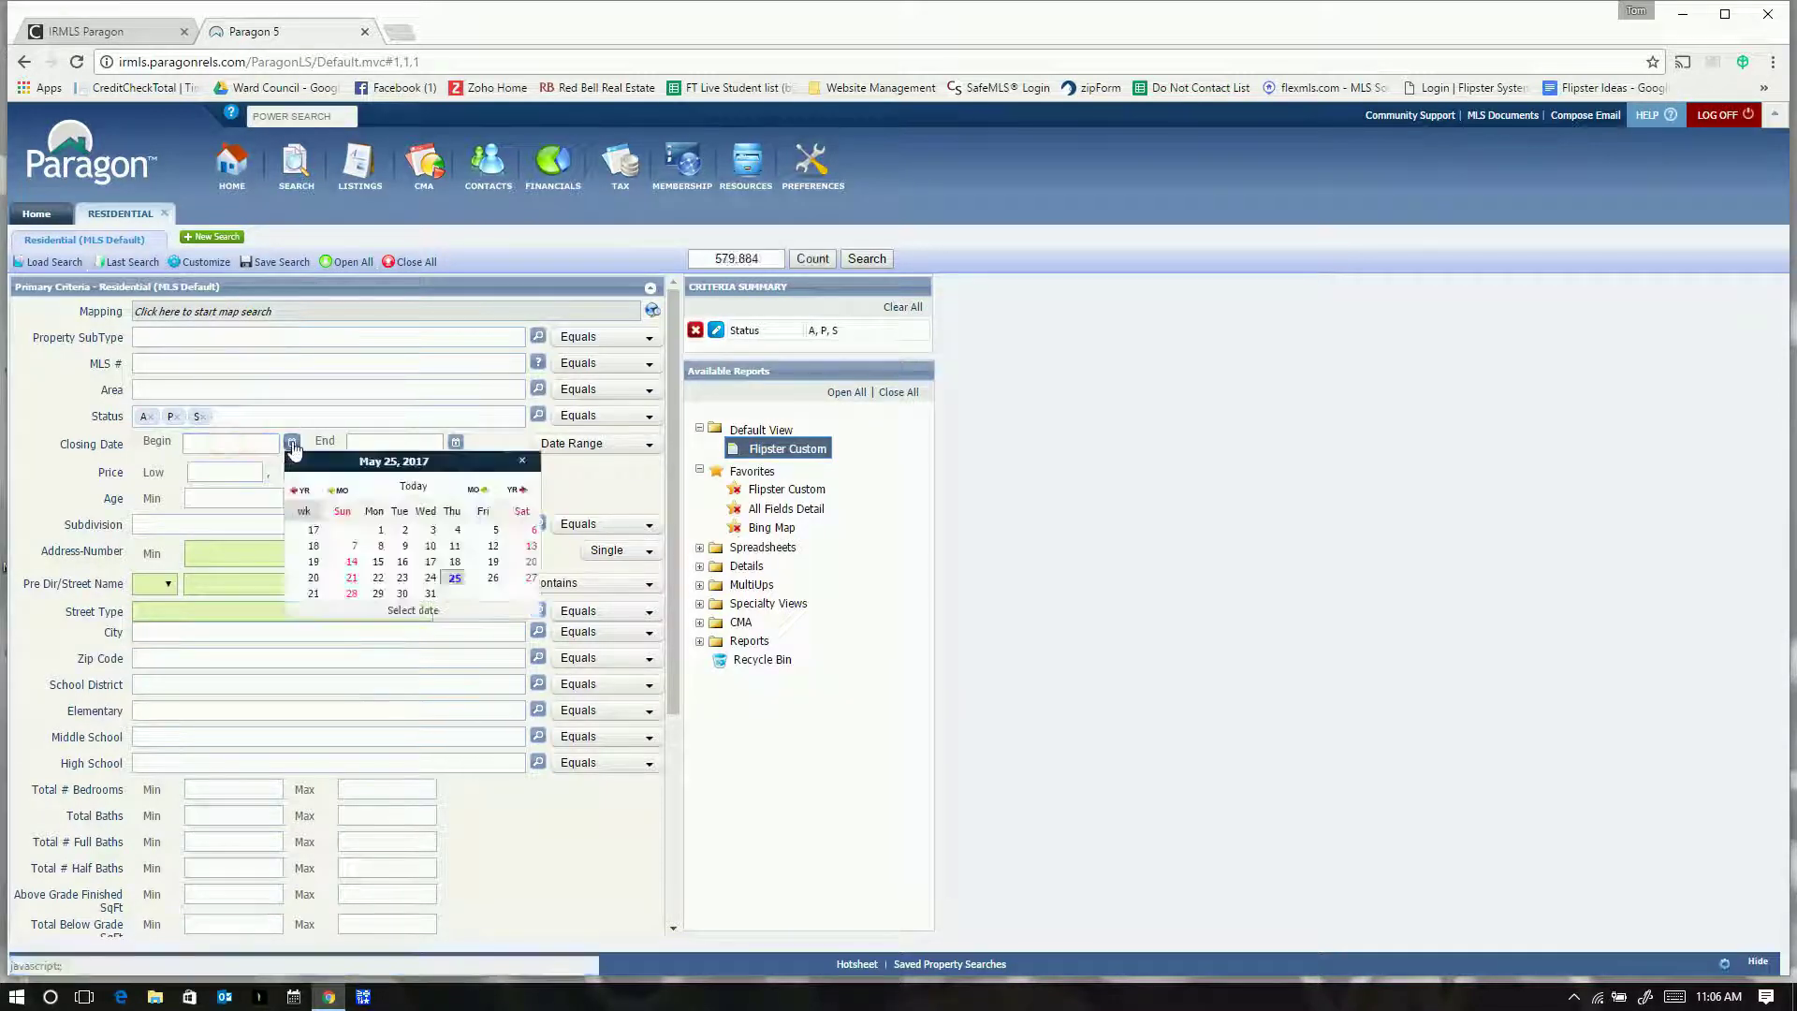
{"action": "left_click", "coordinate": [300, 490]}
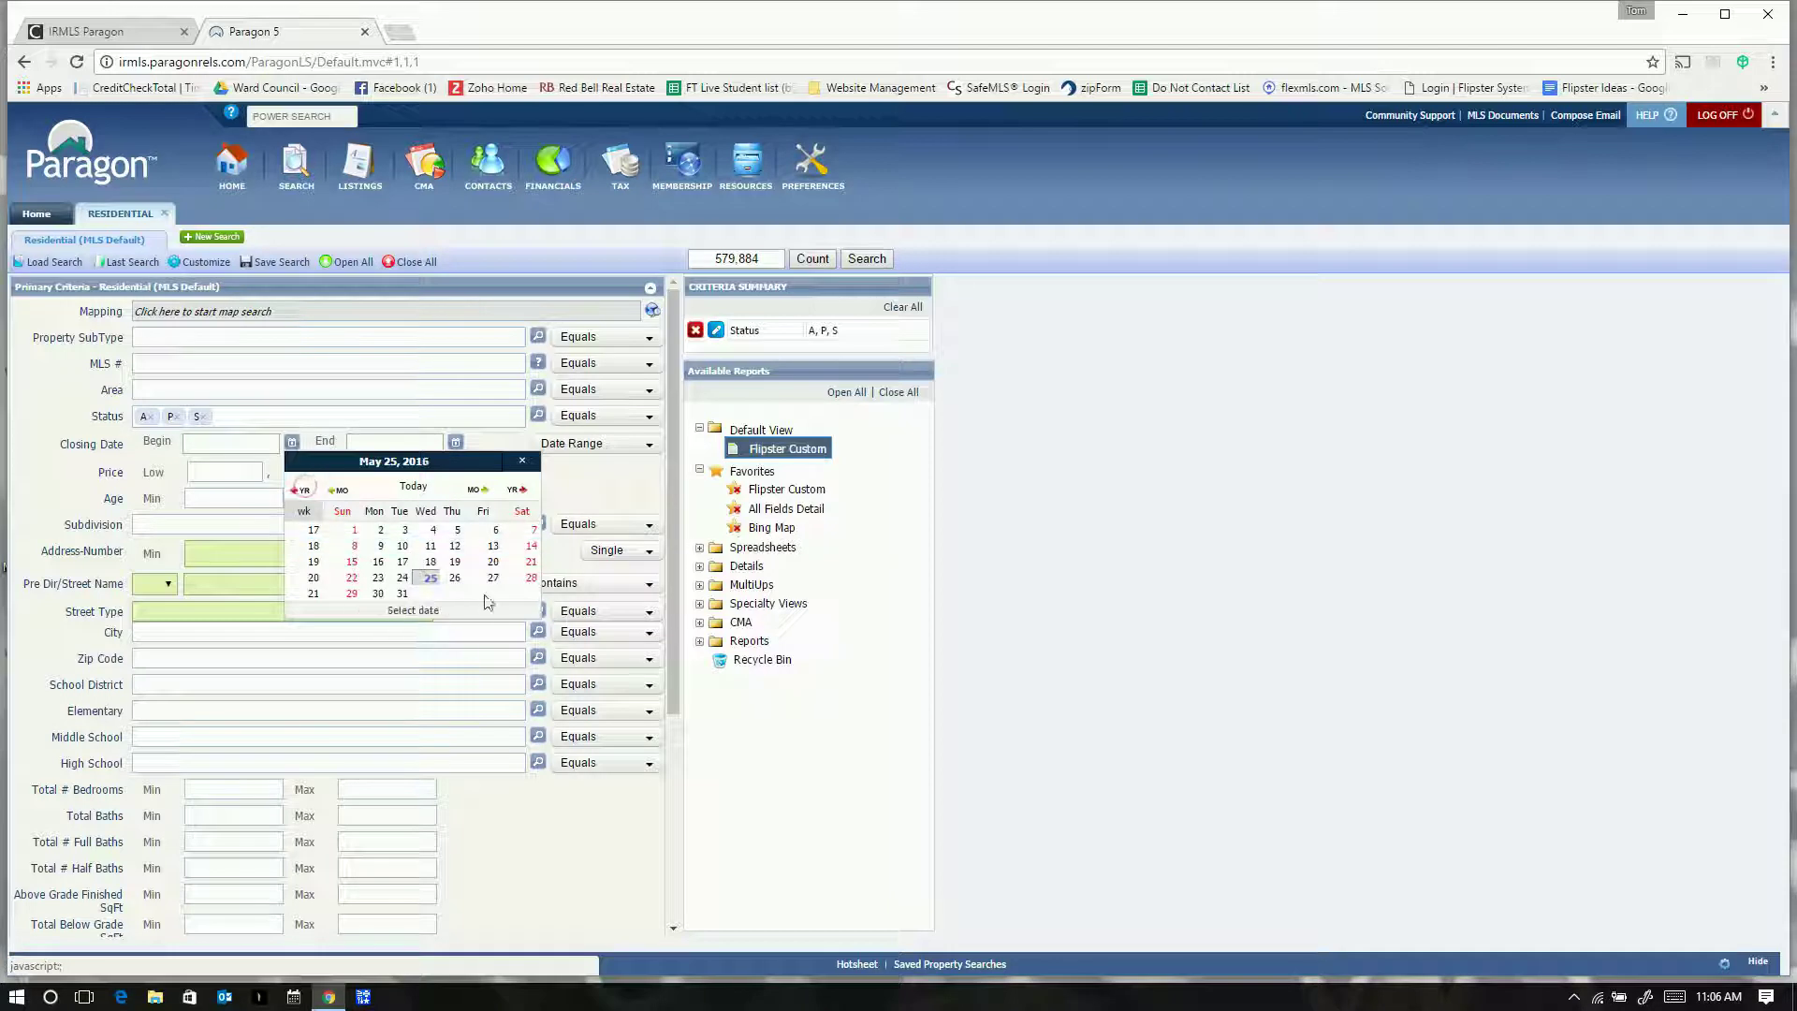
{"action": "left_click", "coordinate": [432, 579]}
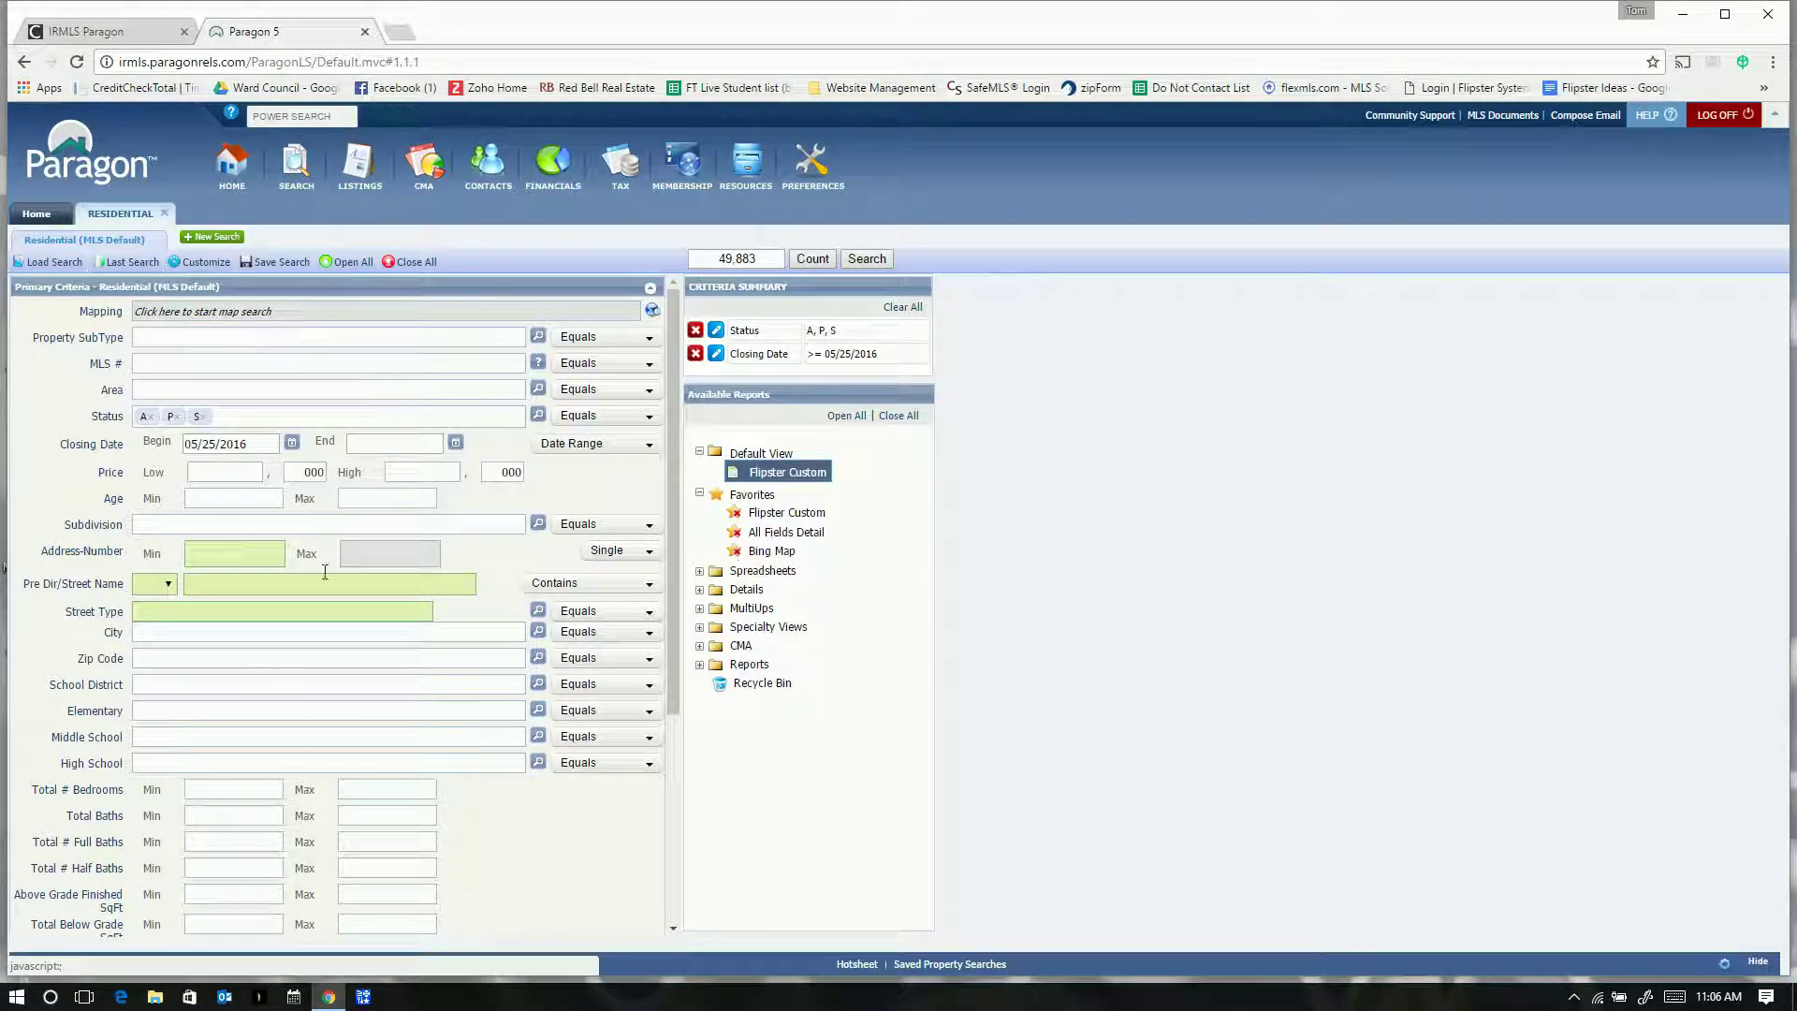
Step: In the map search, draw a RubberBand rectangle from E Ireland Rd at Miami St up to S Michigan St near E Farneman St
{"action": "left_click", "coordinate": [654, 312]}
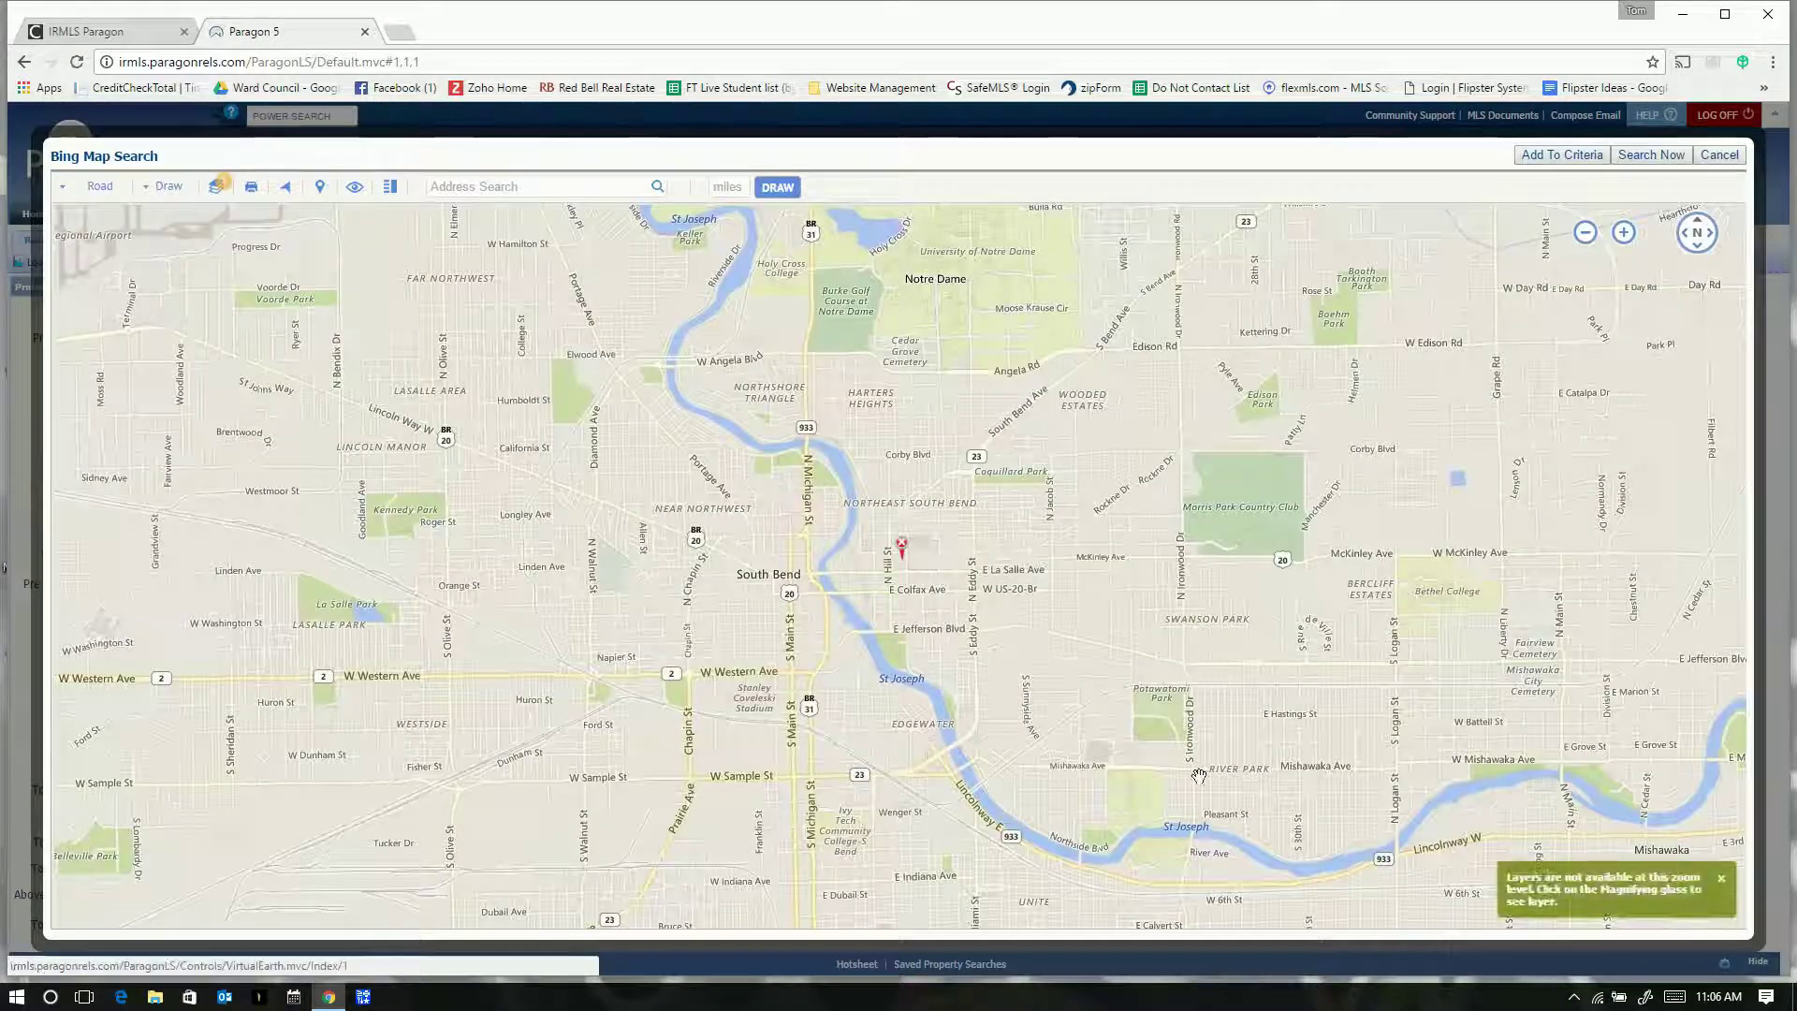
{"action": "scroll", "coordinate": [928, 447], "scroll_direction": "up", "scroll_amount": 3}
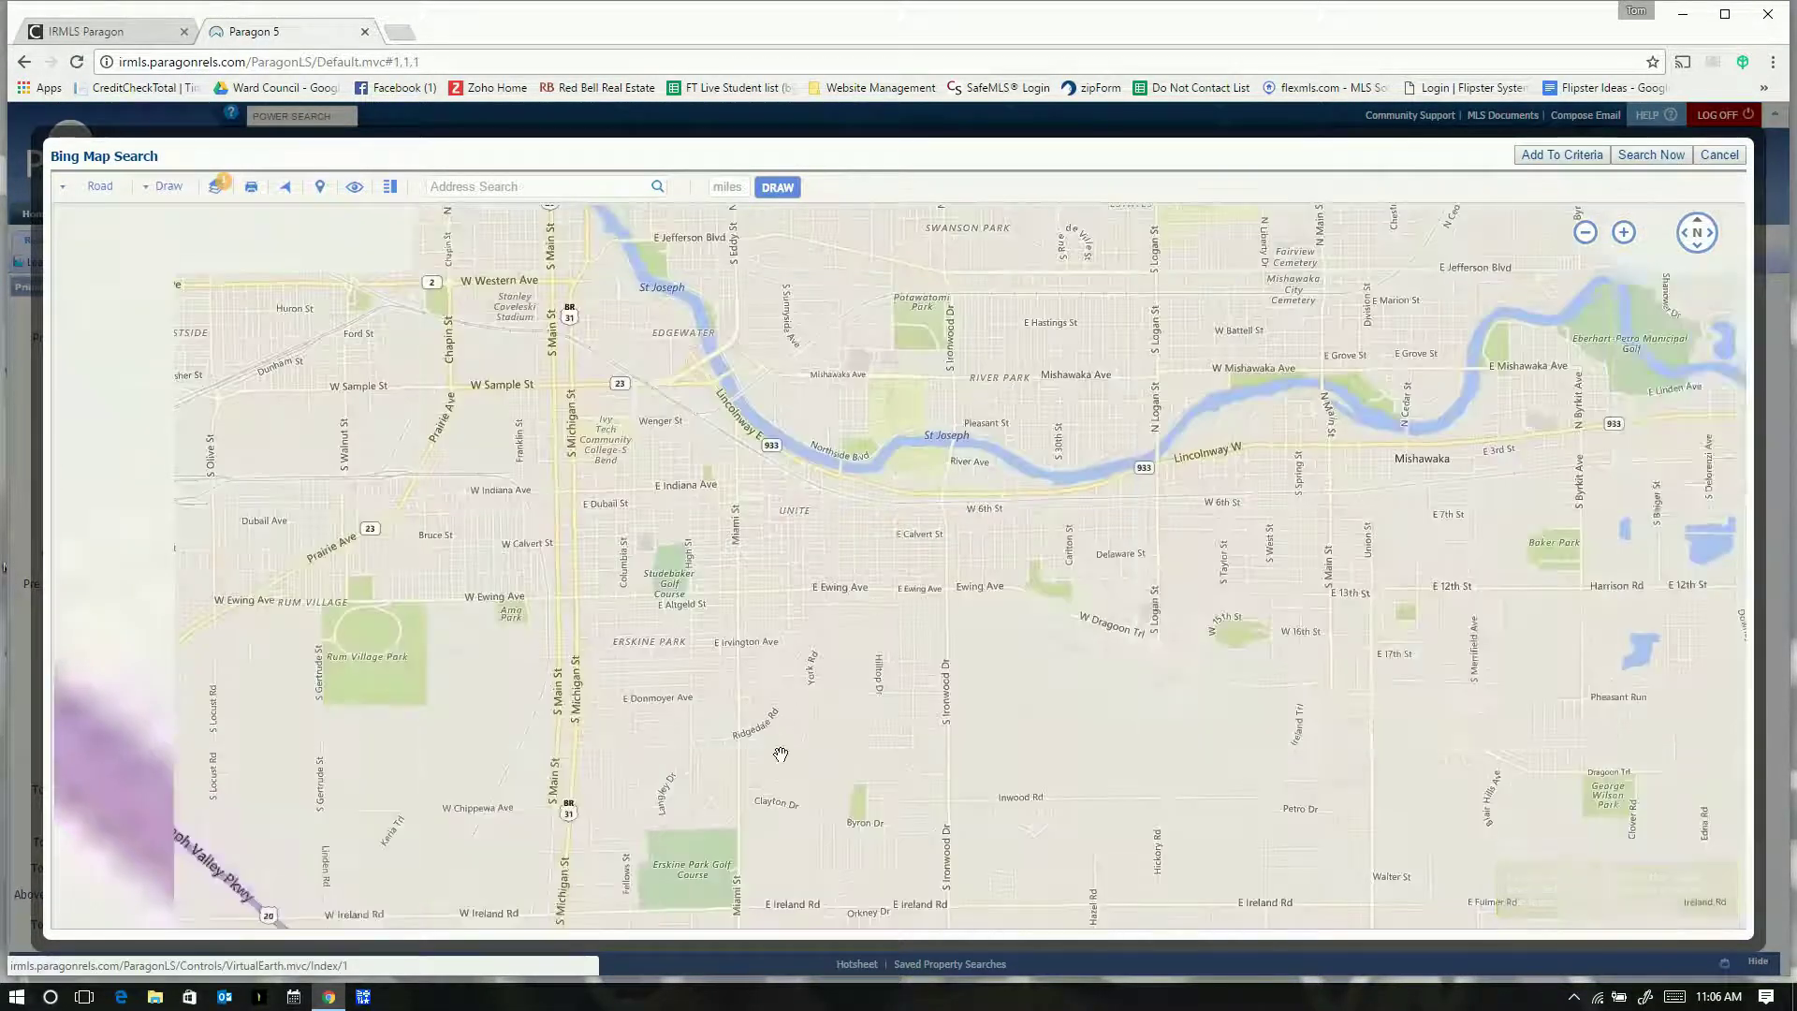
{"action": "left_click_drag", "start_coordinate": [738, 842], "coordinate": [771, 722]}
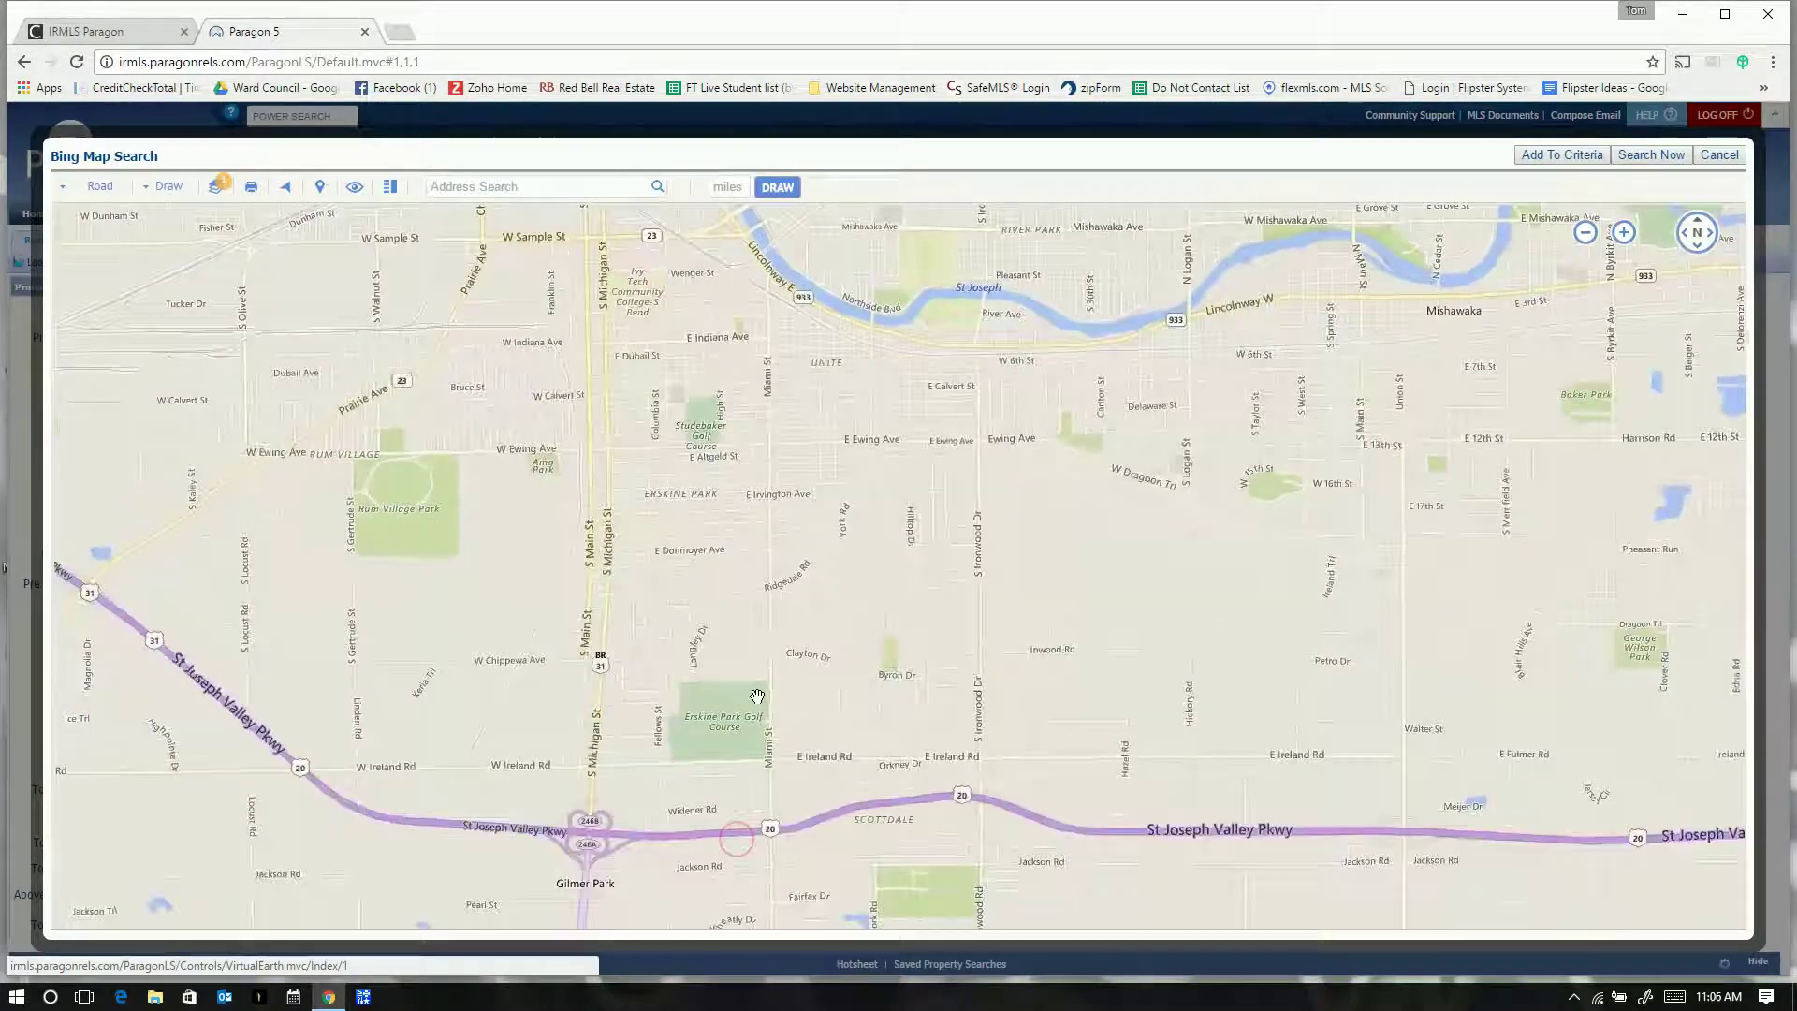
{"action": "scroll", "coordinate": [760, 686], "scroll_direction": "up", "scroll_amount": 2}
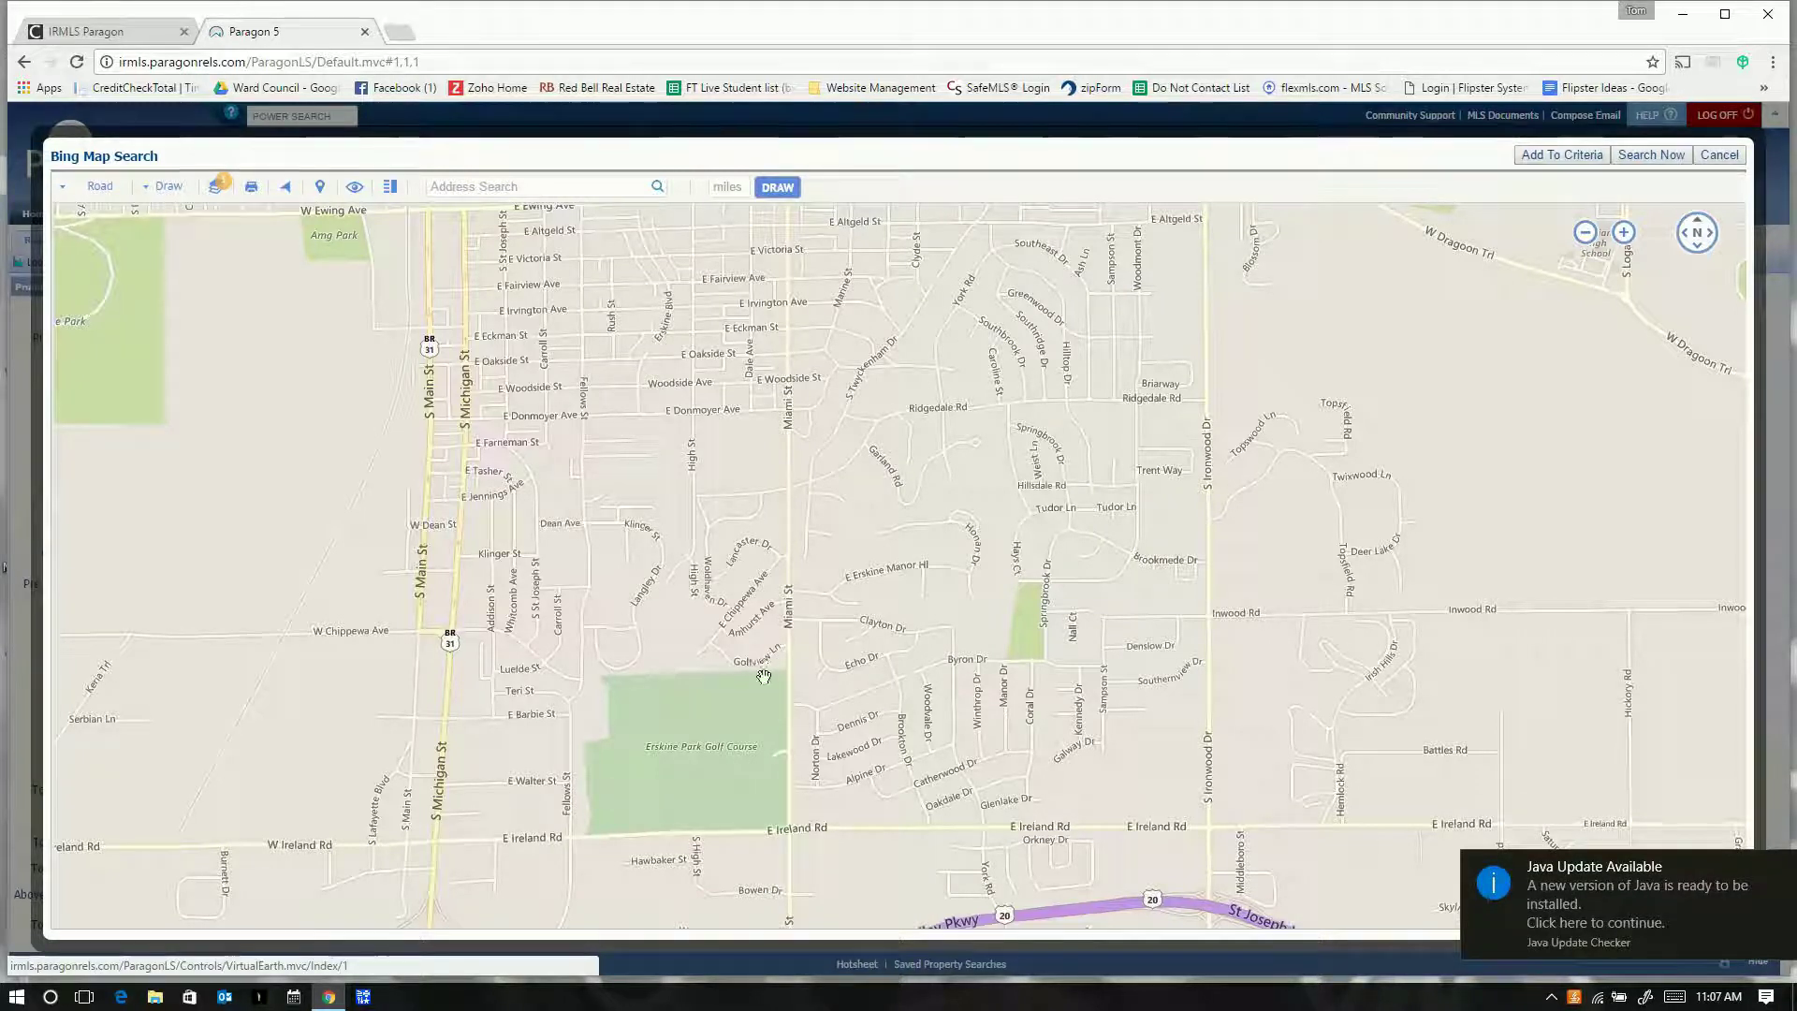
{"action": "left_click", "coordinate": [178, 187]}
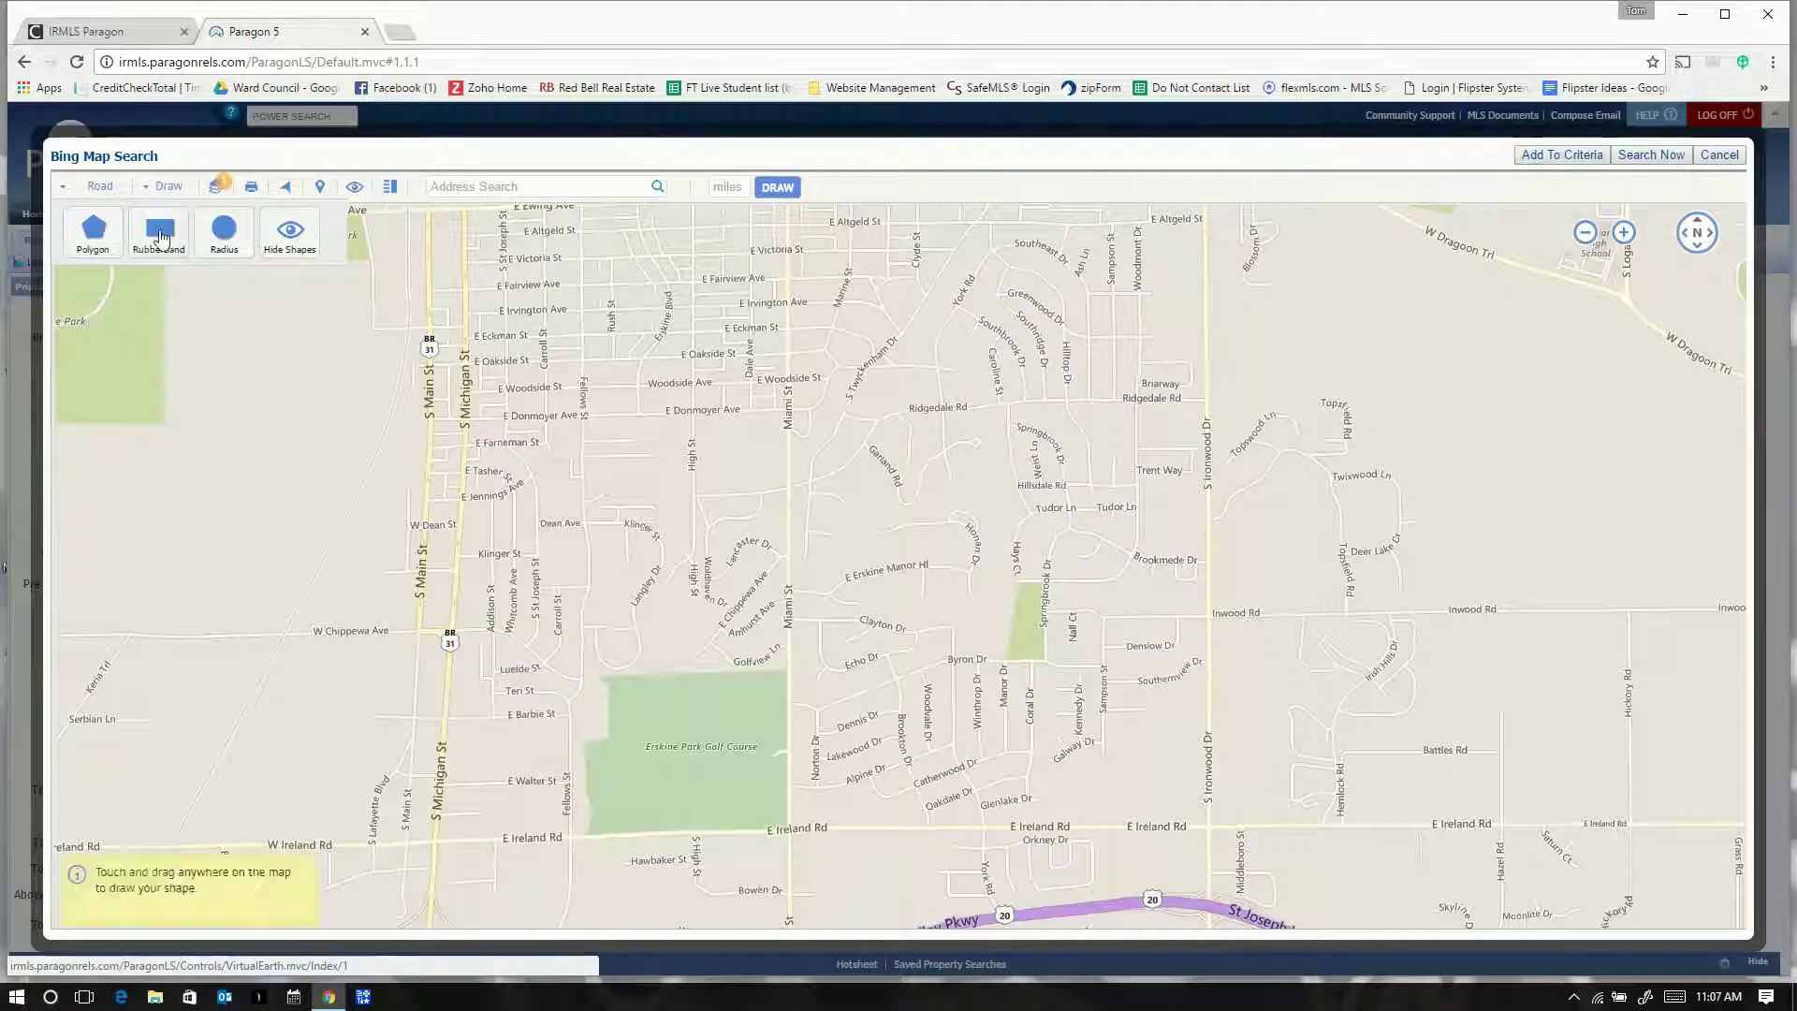
{"action": "left_click", "coordinate": [161, 239]}
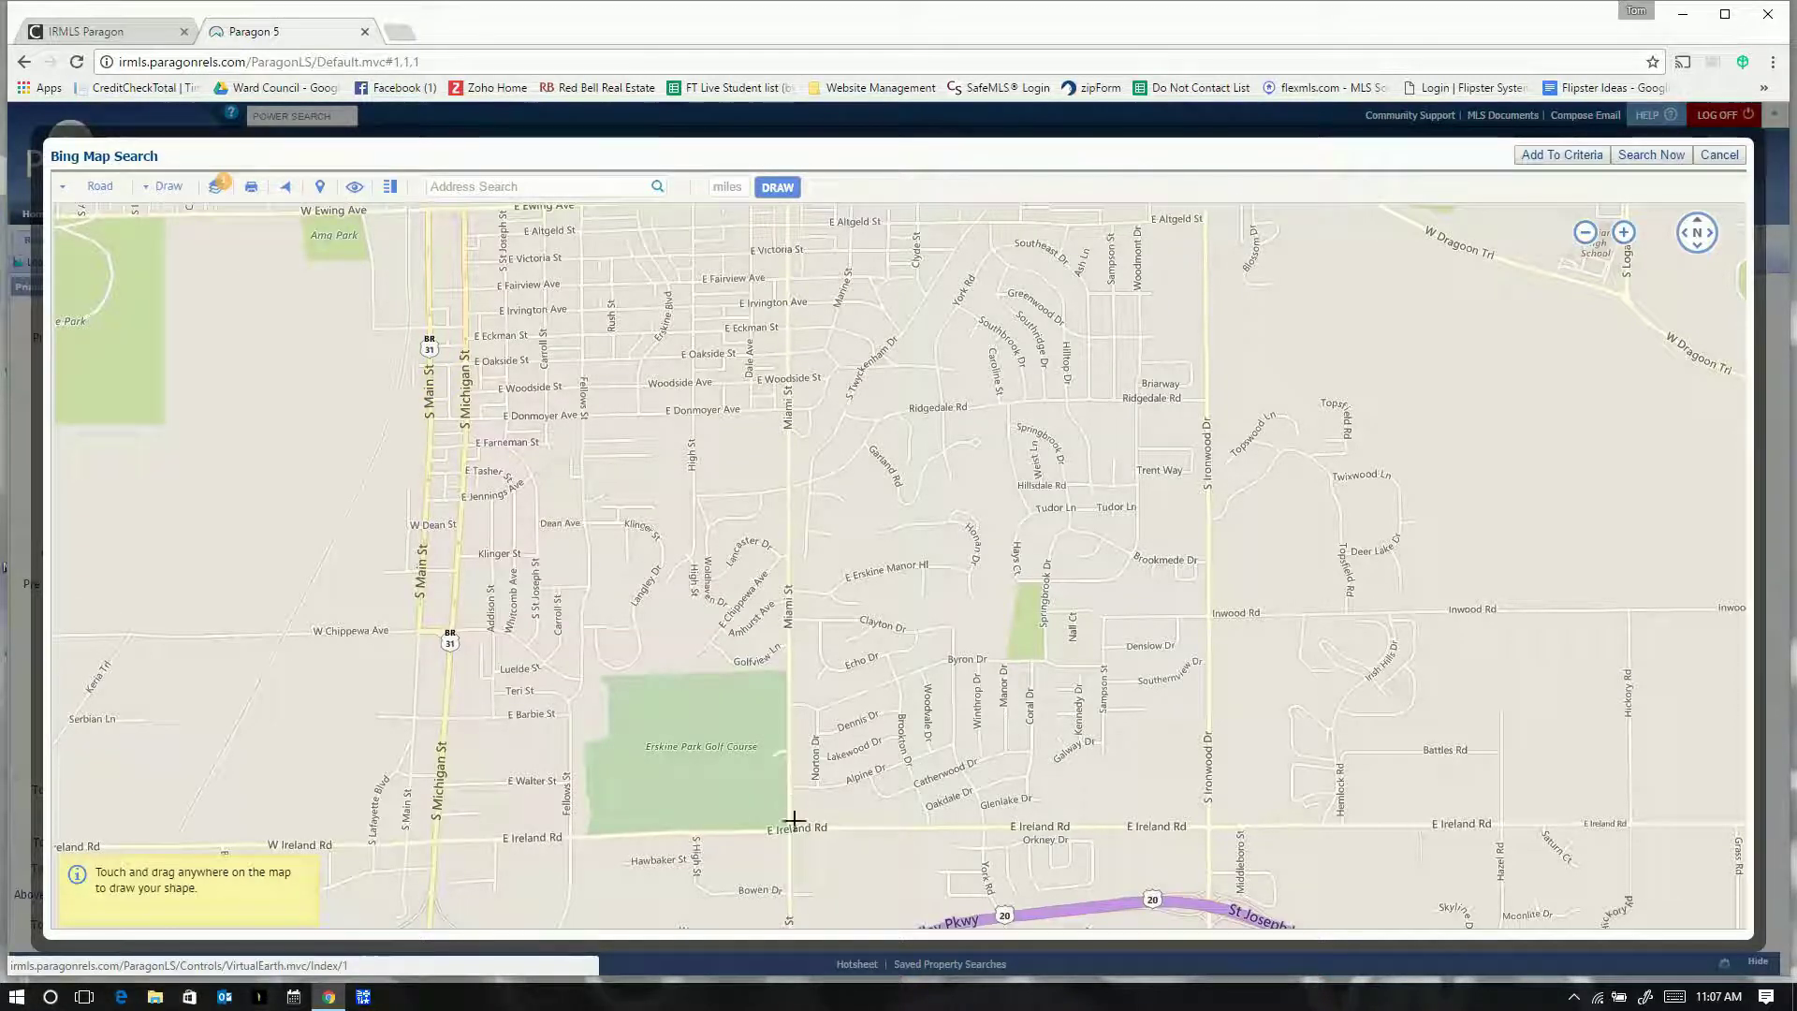
{"action": "left_click", "coordinate": [170, 186]}
{"action": "left_click", "coordinate": [177, 240]}
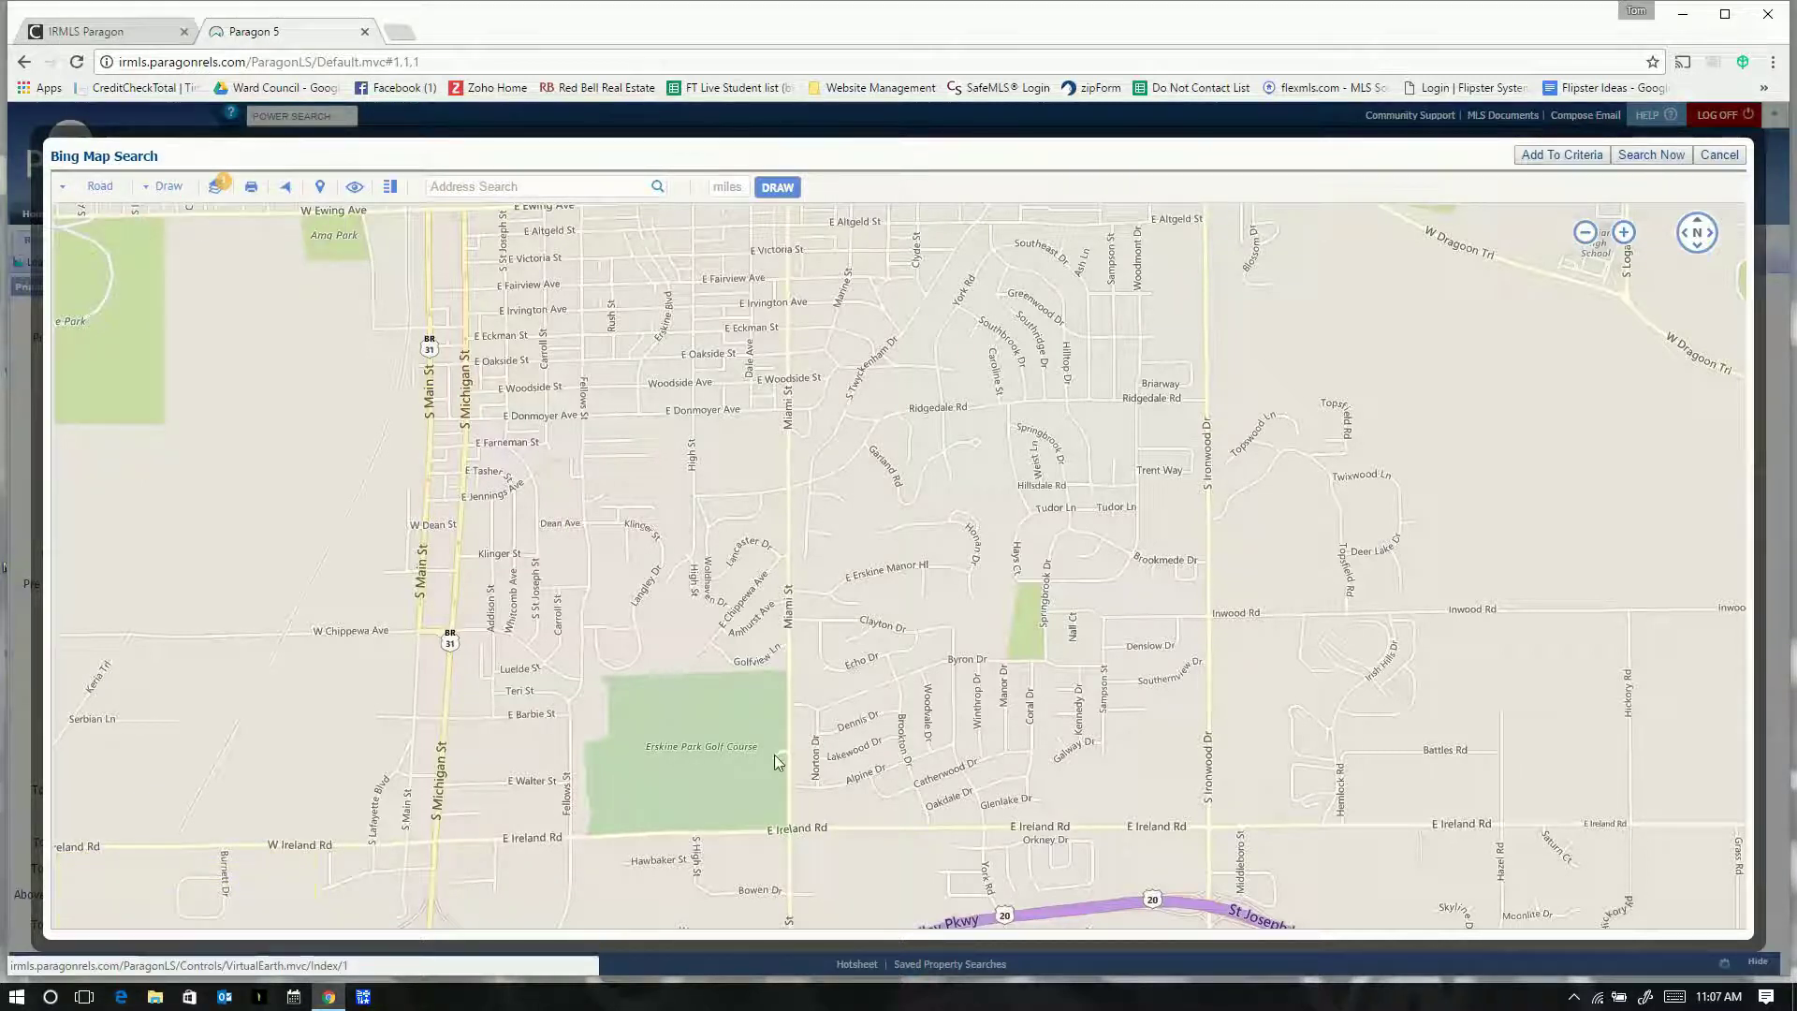
{"action": "left_click", "coordinate": [188, 180]}
{"action": "left_click", "coordinate": [170, 226]}
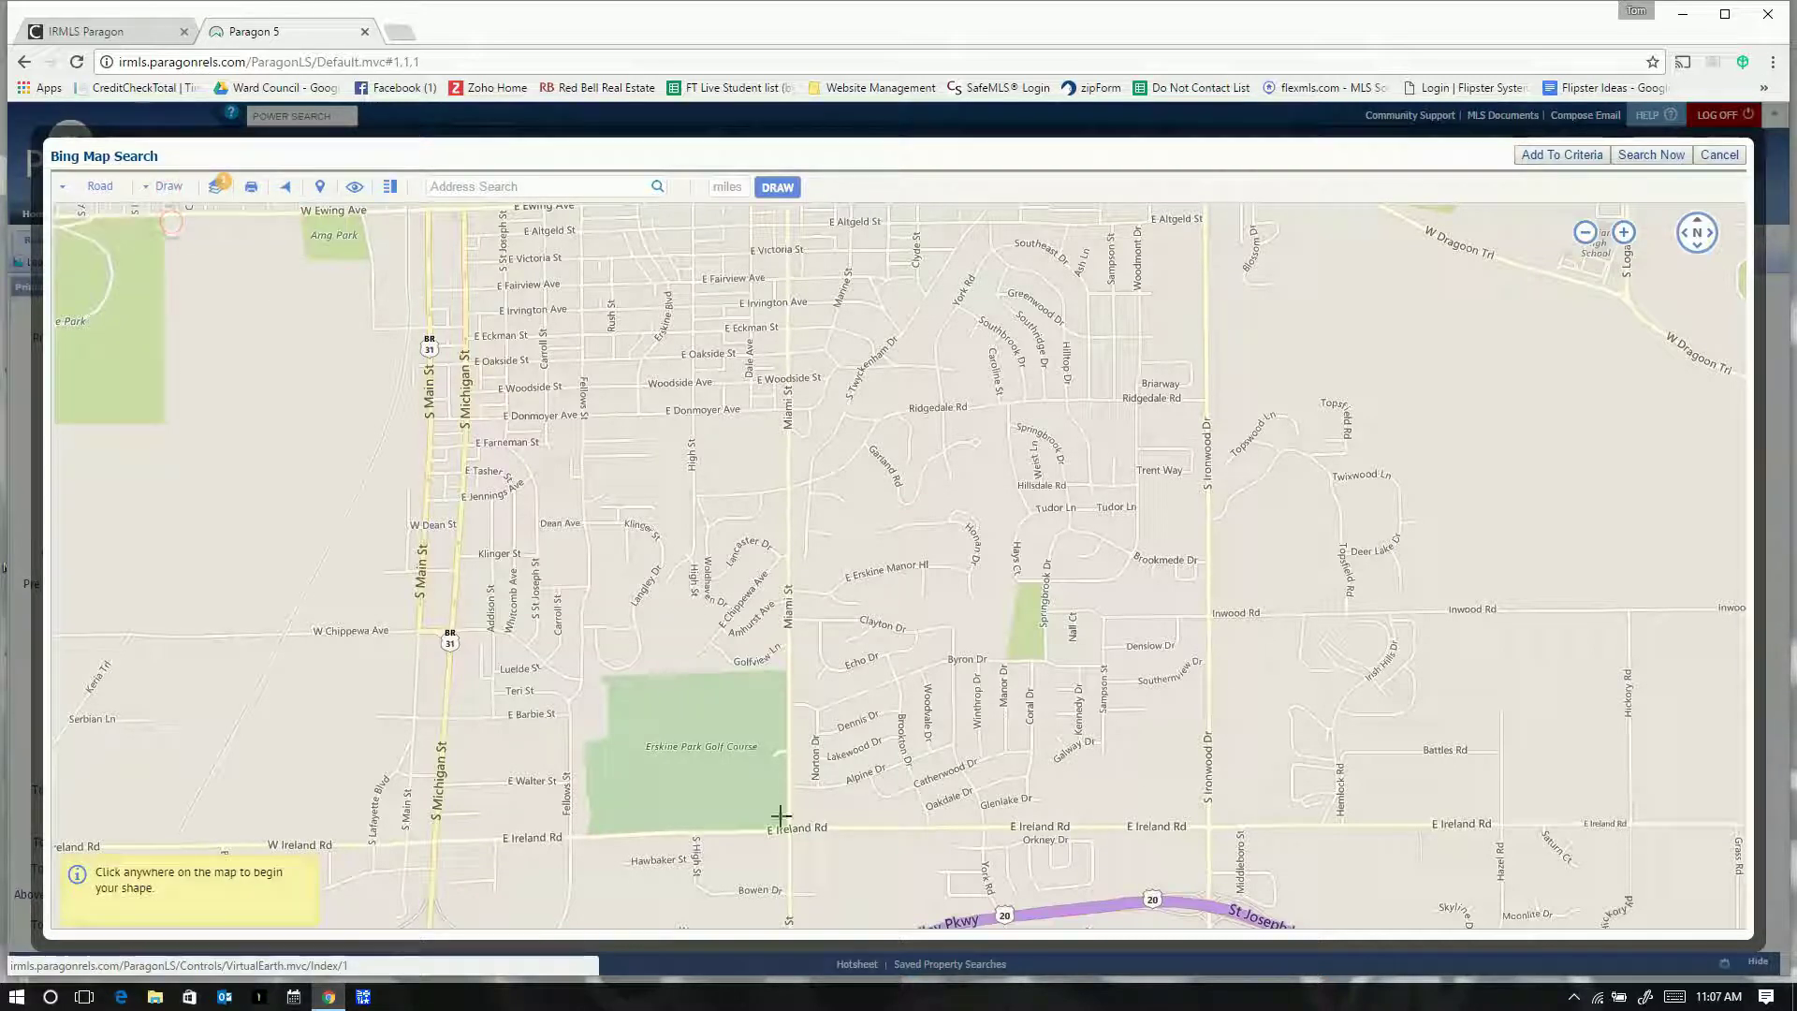
{"action": "left_click_drag", "start_coordinate": [775, 801], "coordinate": [463, 431]}
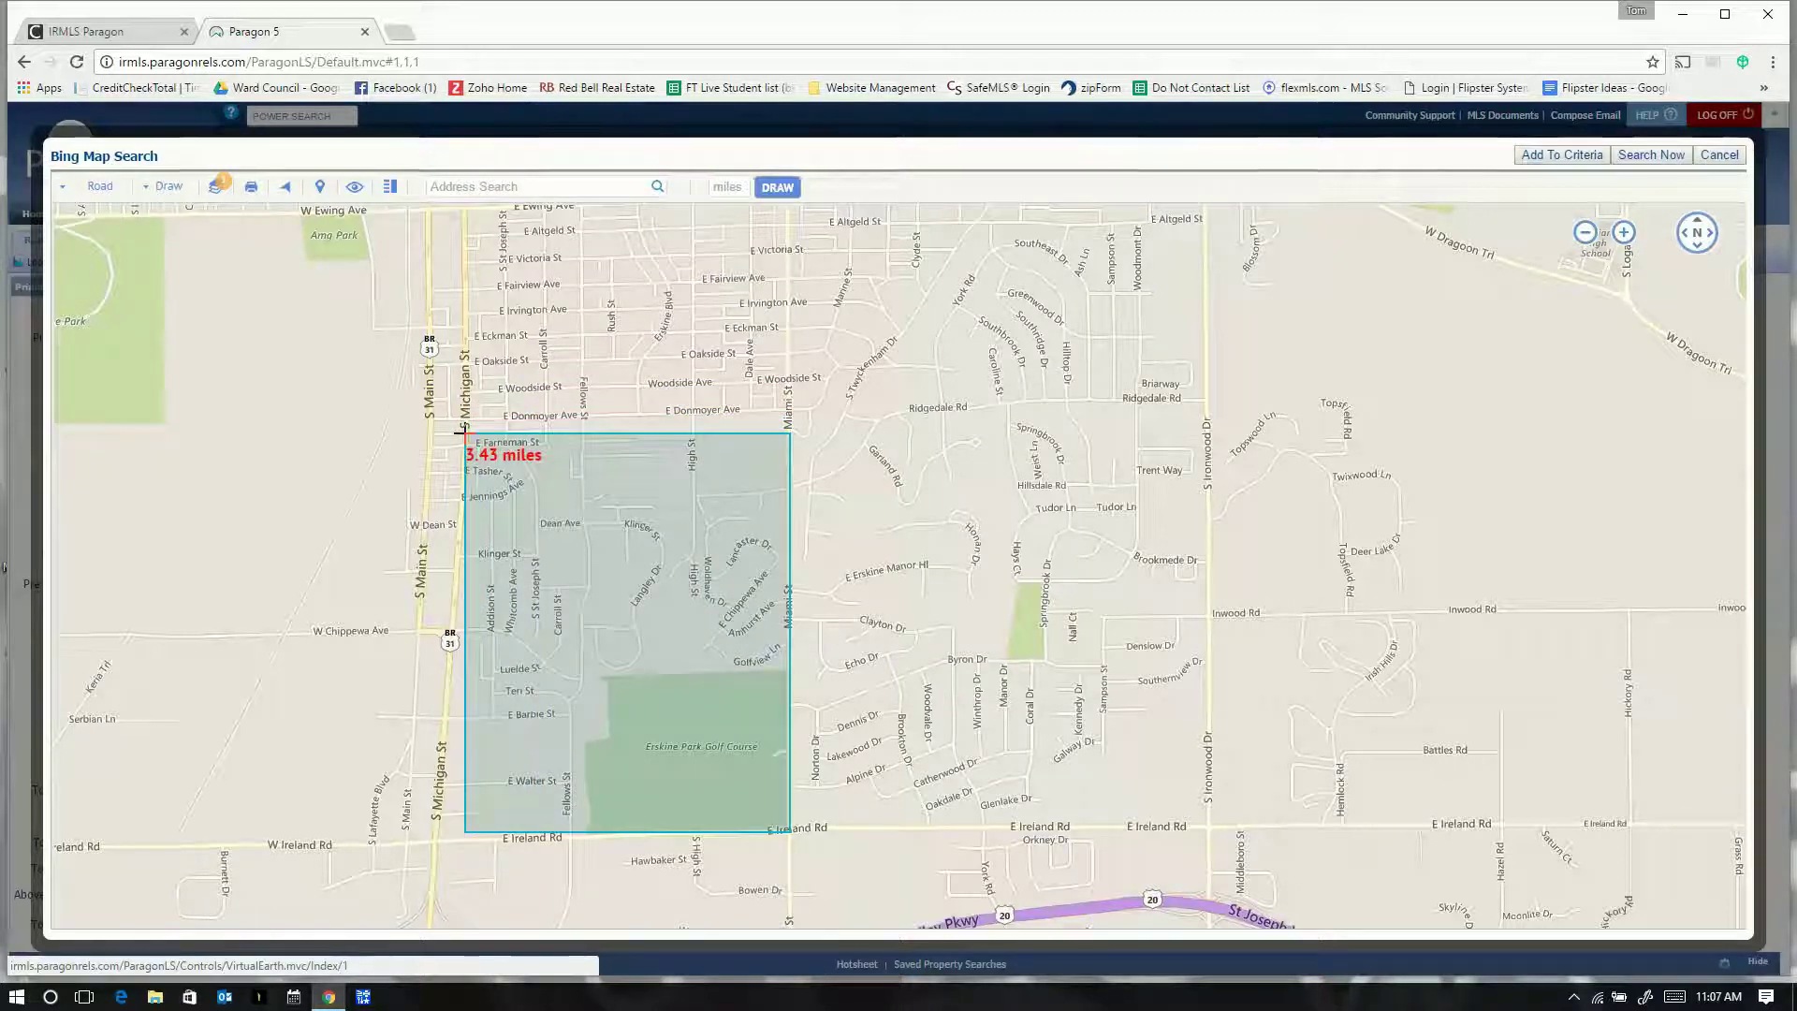
{"action": "left_click_drag", "start_coordinate": [463, 433], "coordinate": [465, 435]}
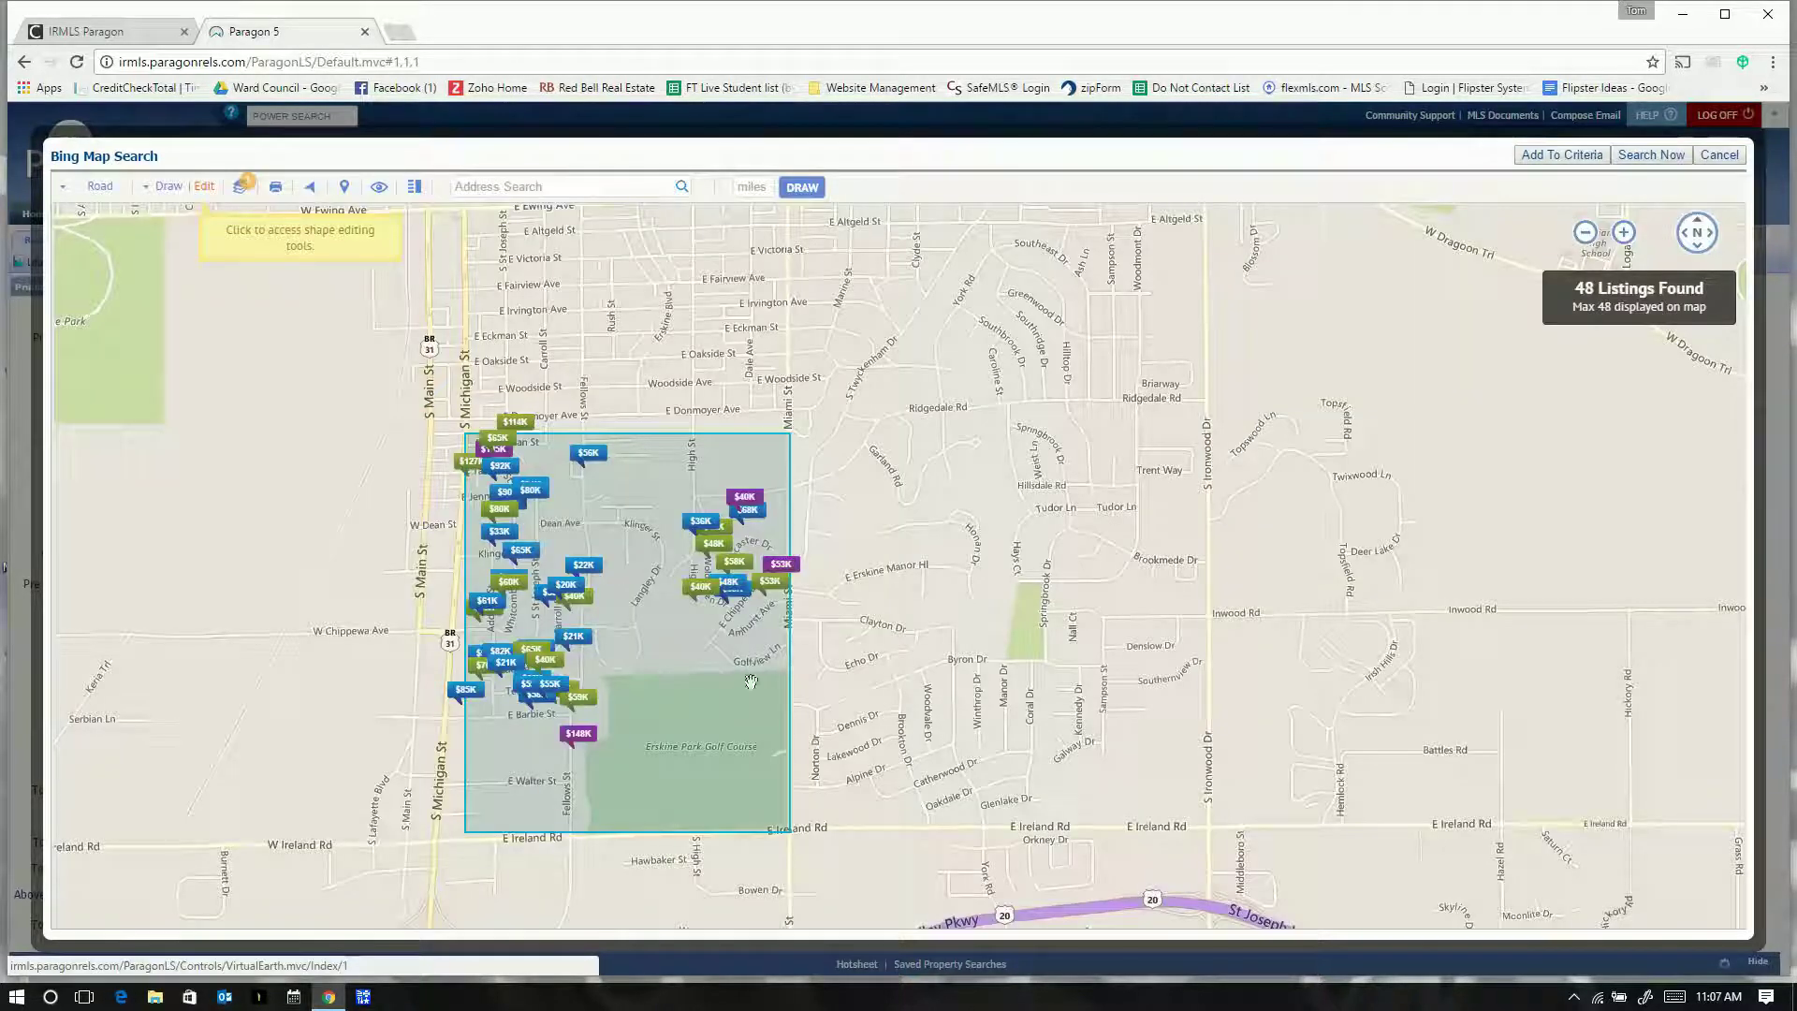
Step: Examine the photos, prices and statuses of individual active and sold listings in the Woldhaven, Lancaster and Amhurst street cluster
{"action": "scroll", "coordinate": [739, 613], "scroll_direction": "up", "scroll_amount": 1}
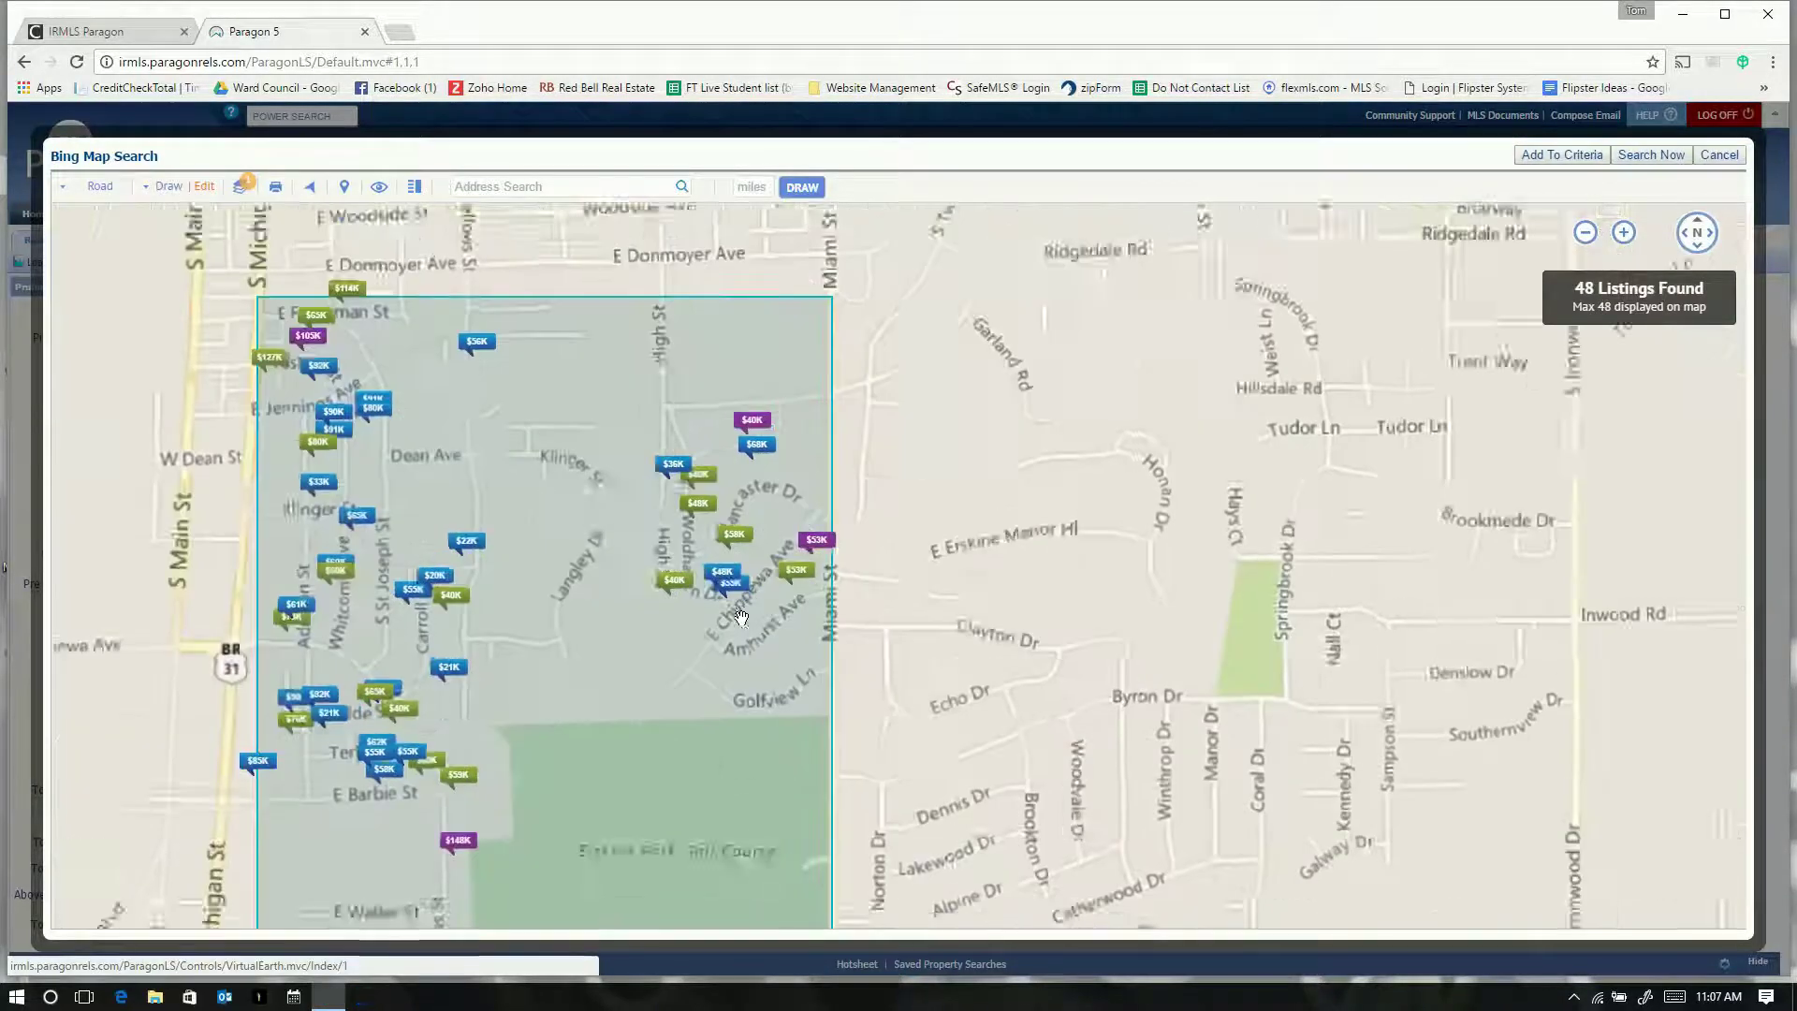
{"action": "scroll", "coordinate": [742, 618], "scroll_direction": "up", "scroll_amount": 1}
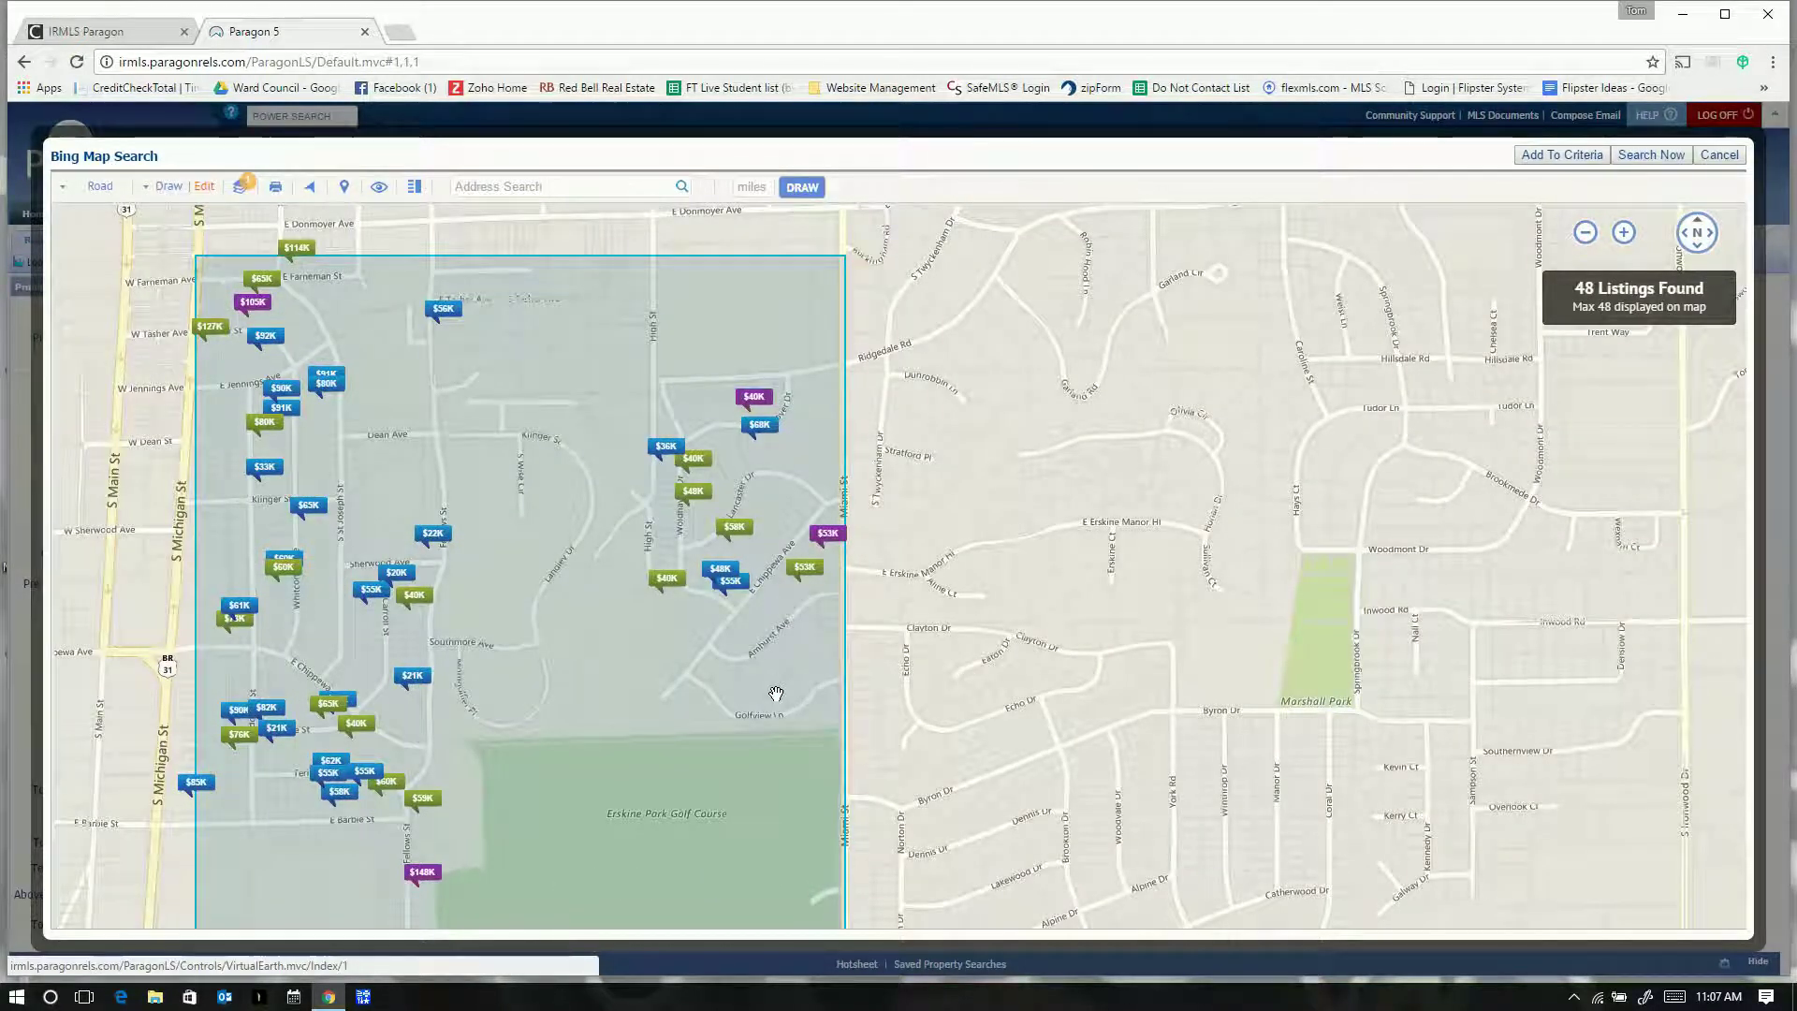
{"action": "left_click", "coordinate": [669, 580]}
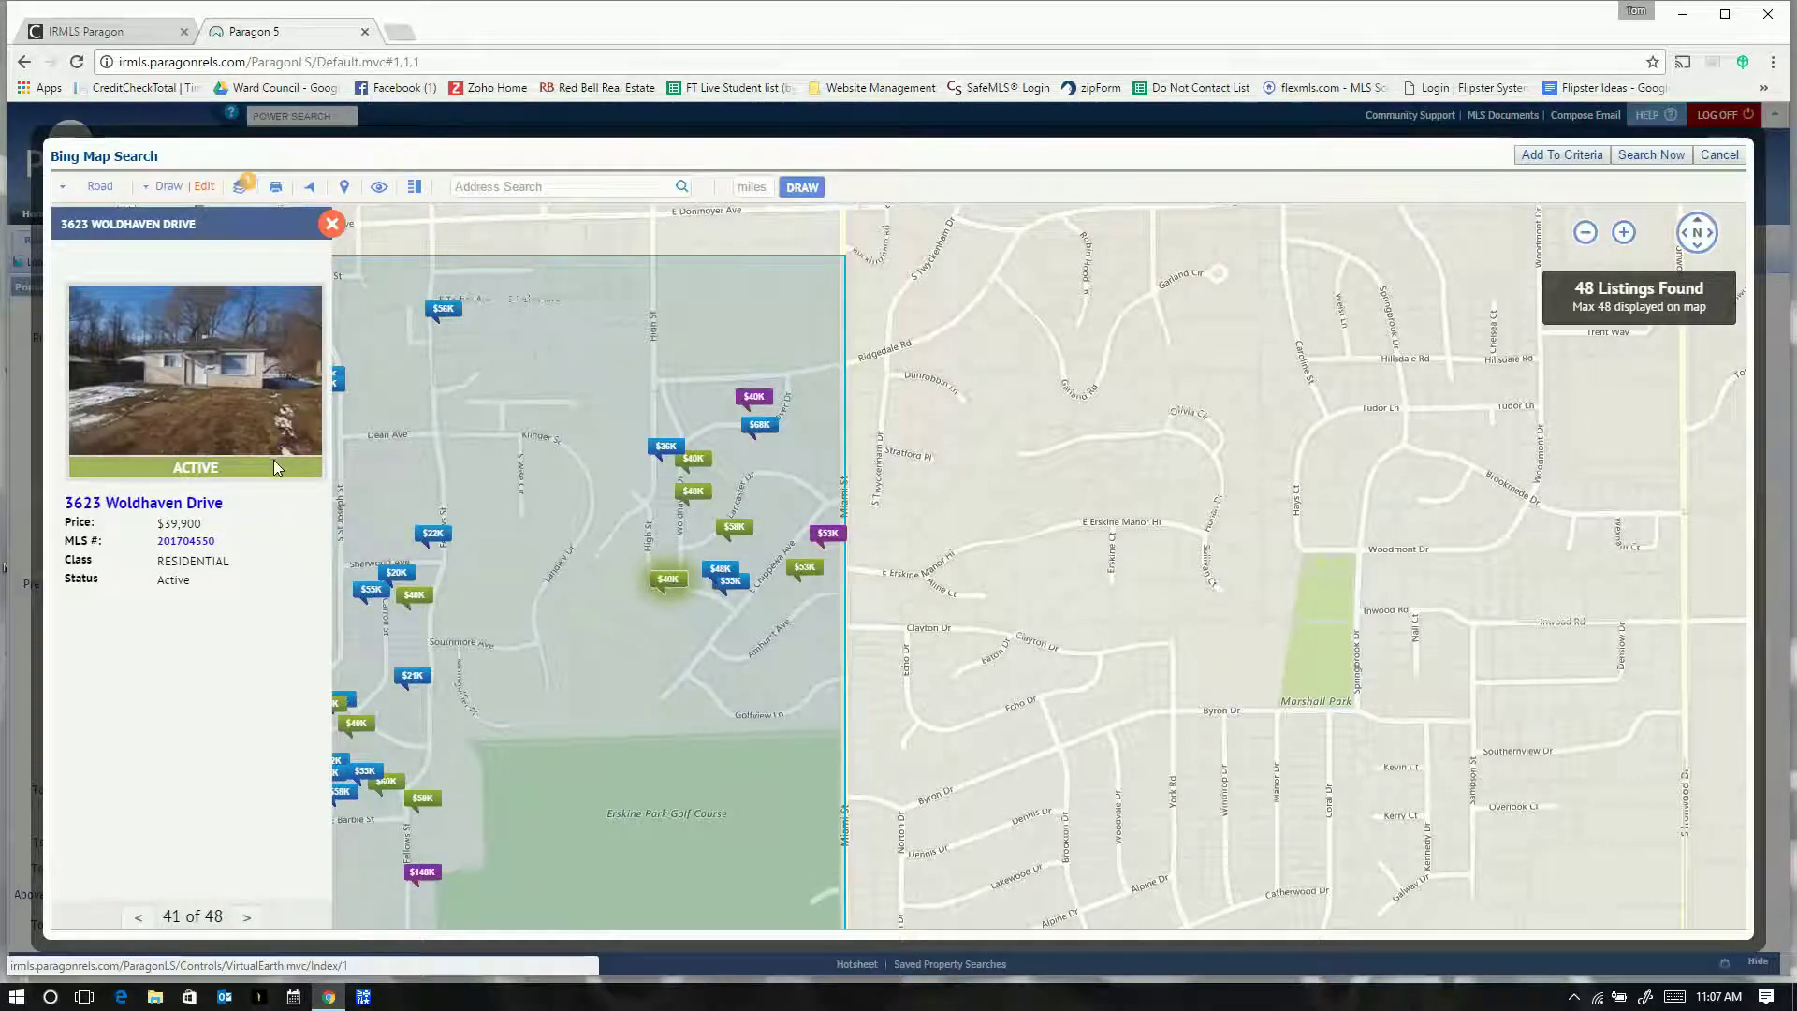
{"action": "left_click", "coordinate": [808, 571]}
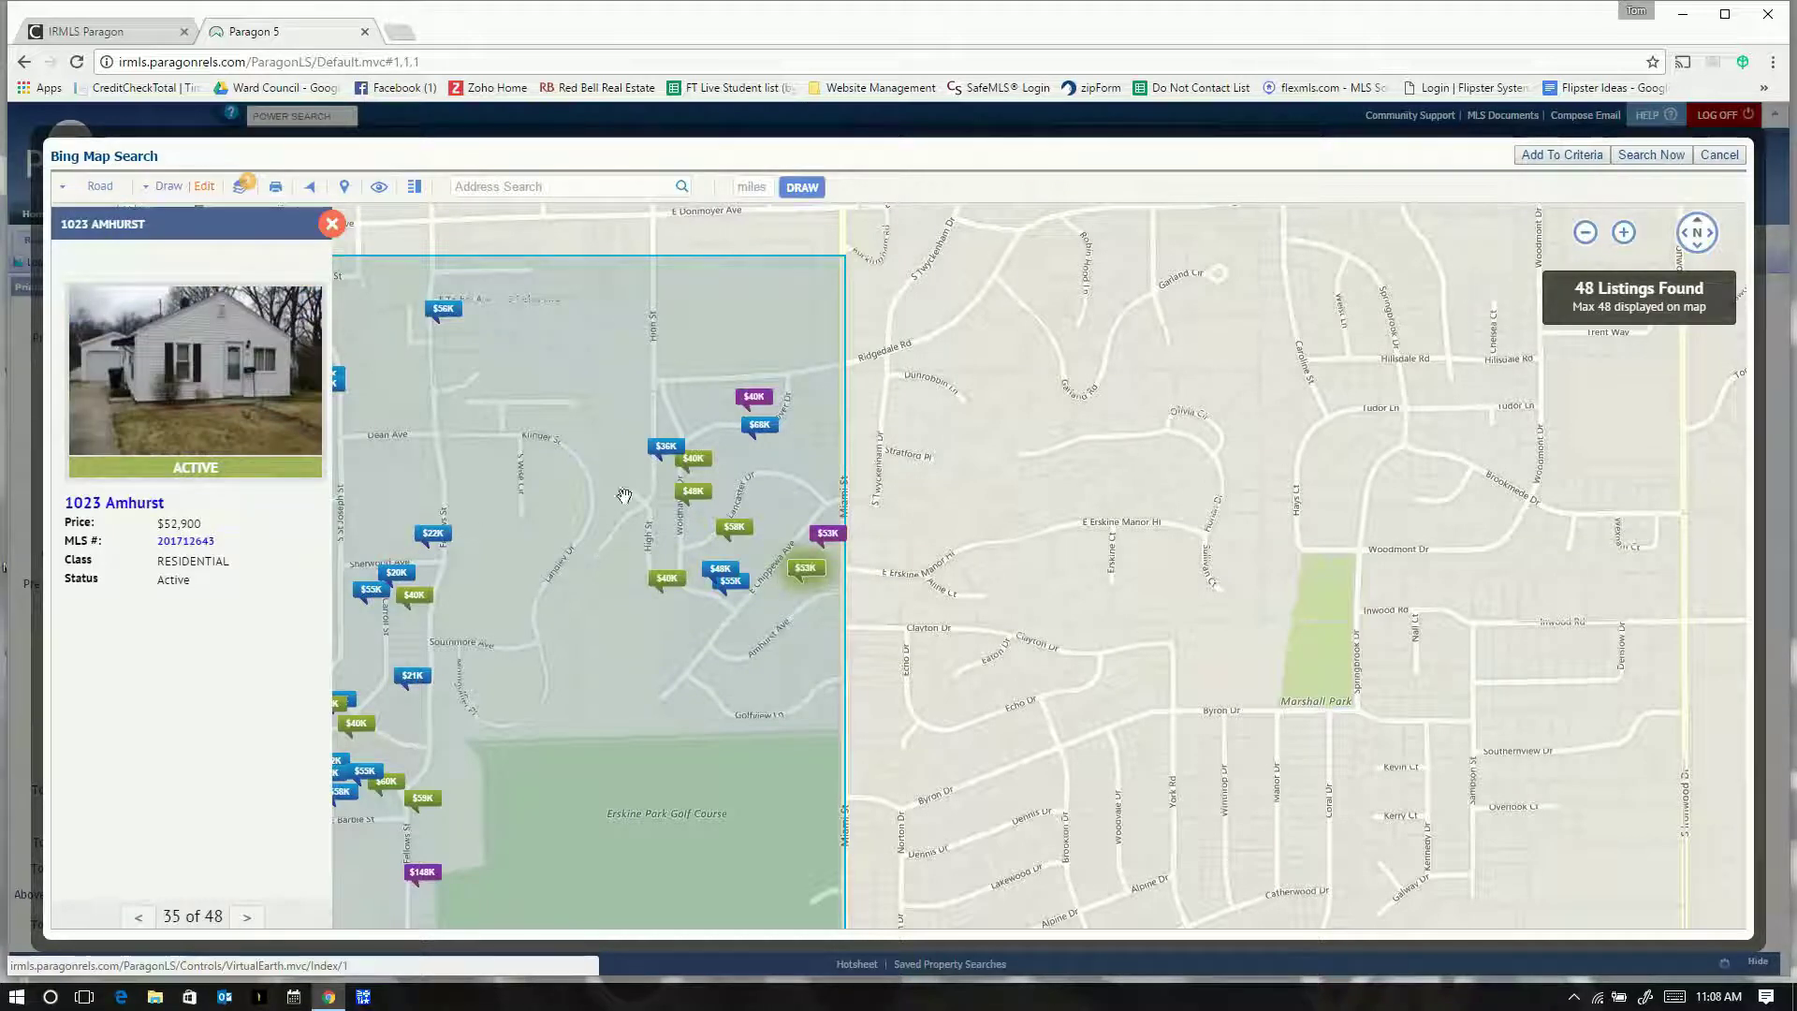
{"action": "left_click", "coordinate": [736, 530]}
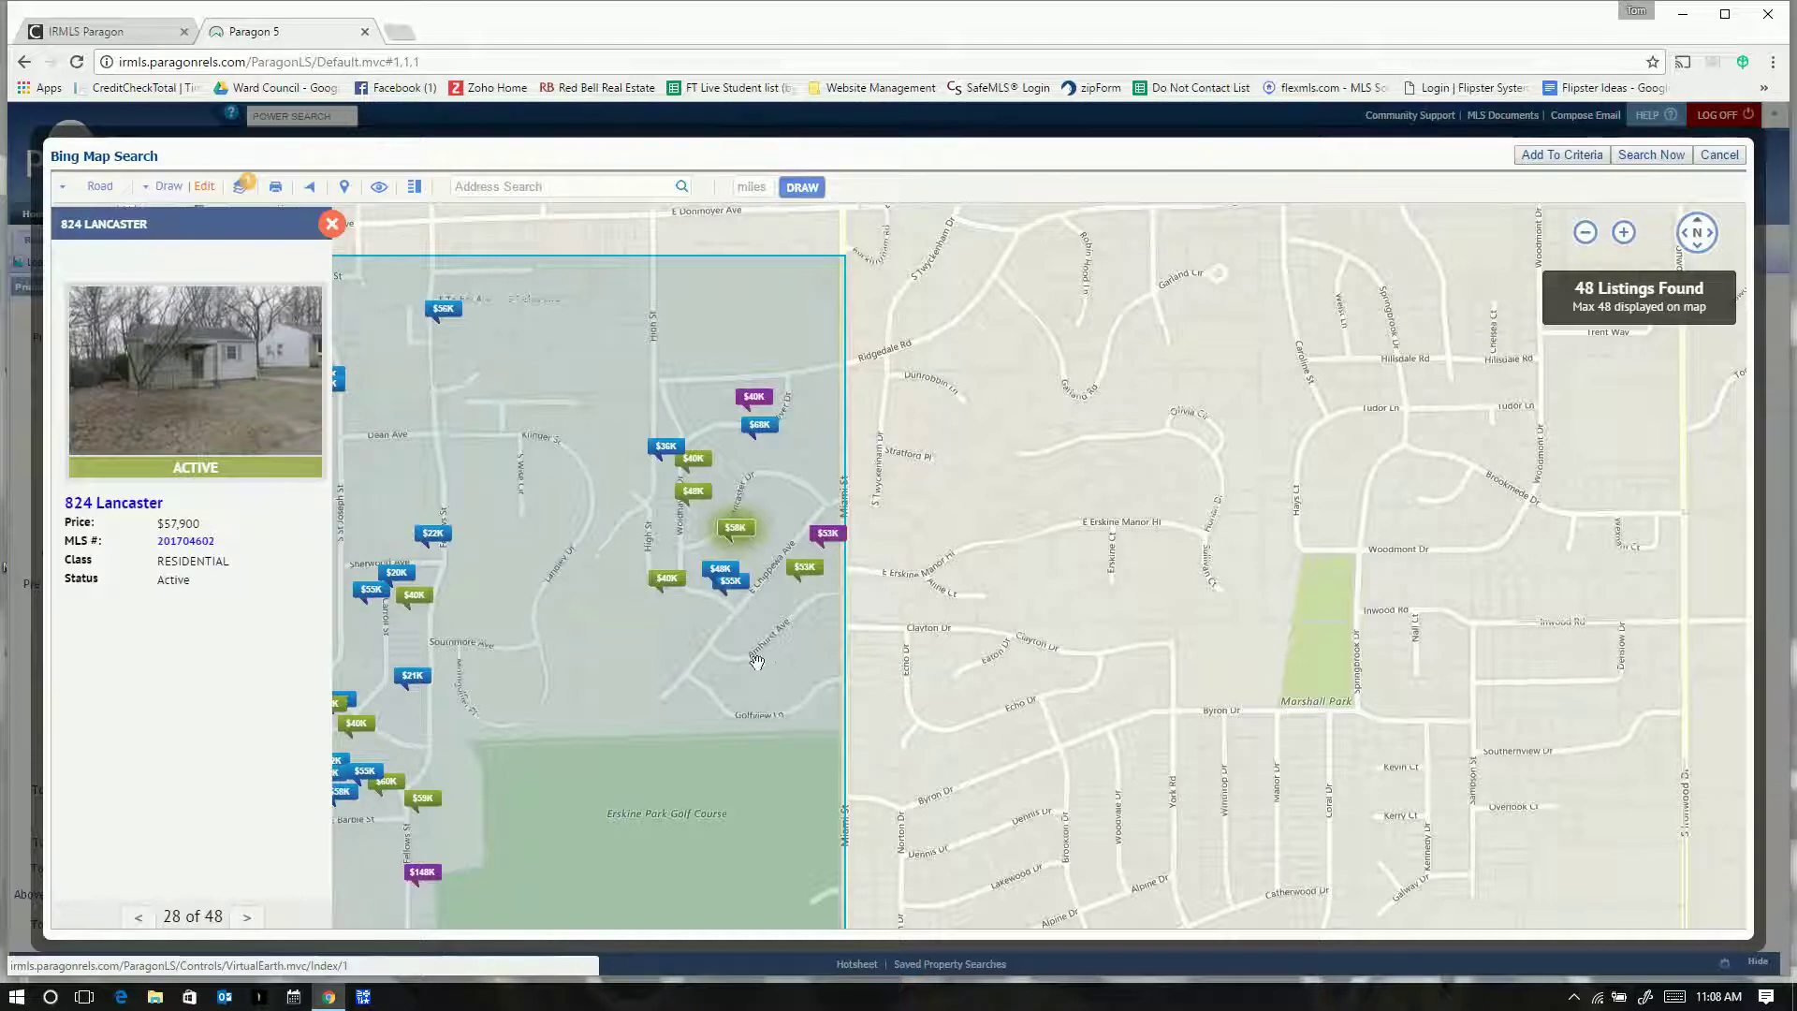
{"action": "left_click", "coordinate": [694, 492]}
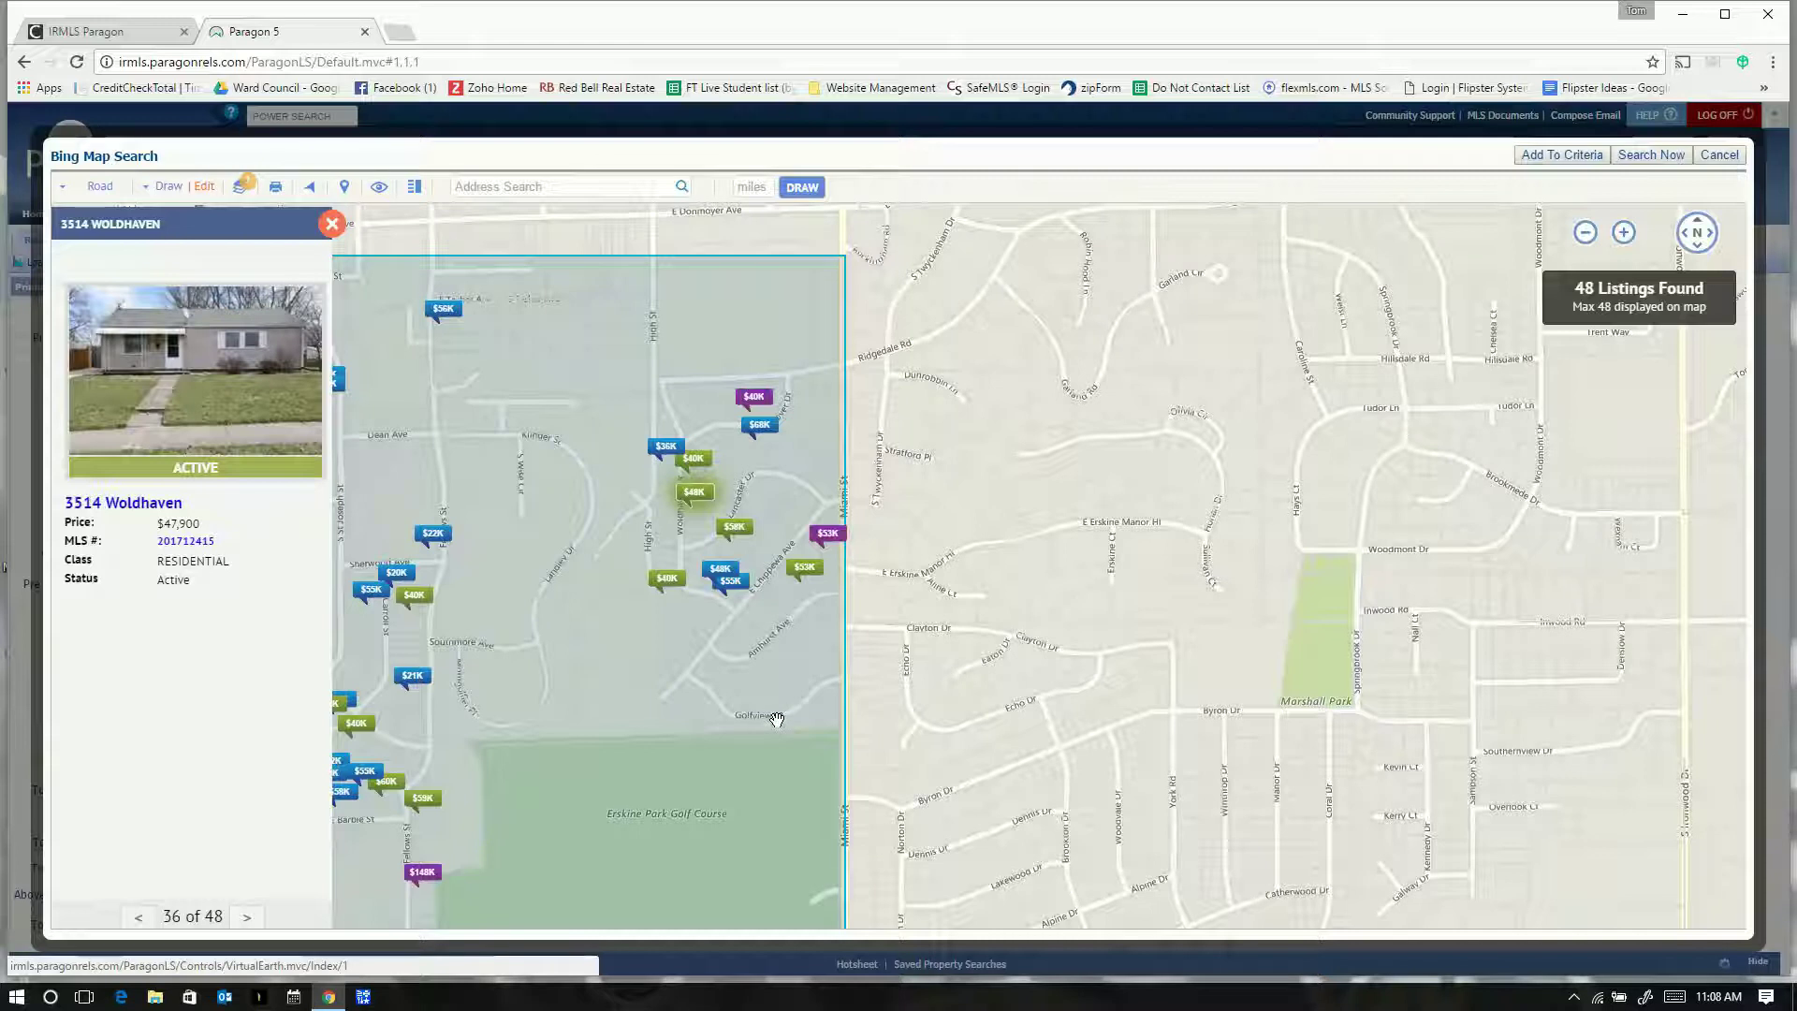
{"action": "left_click", "coordinate": [716, 571]}
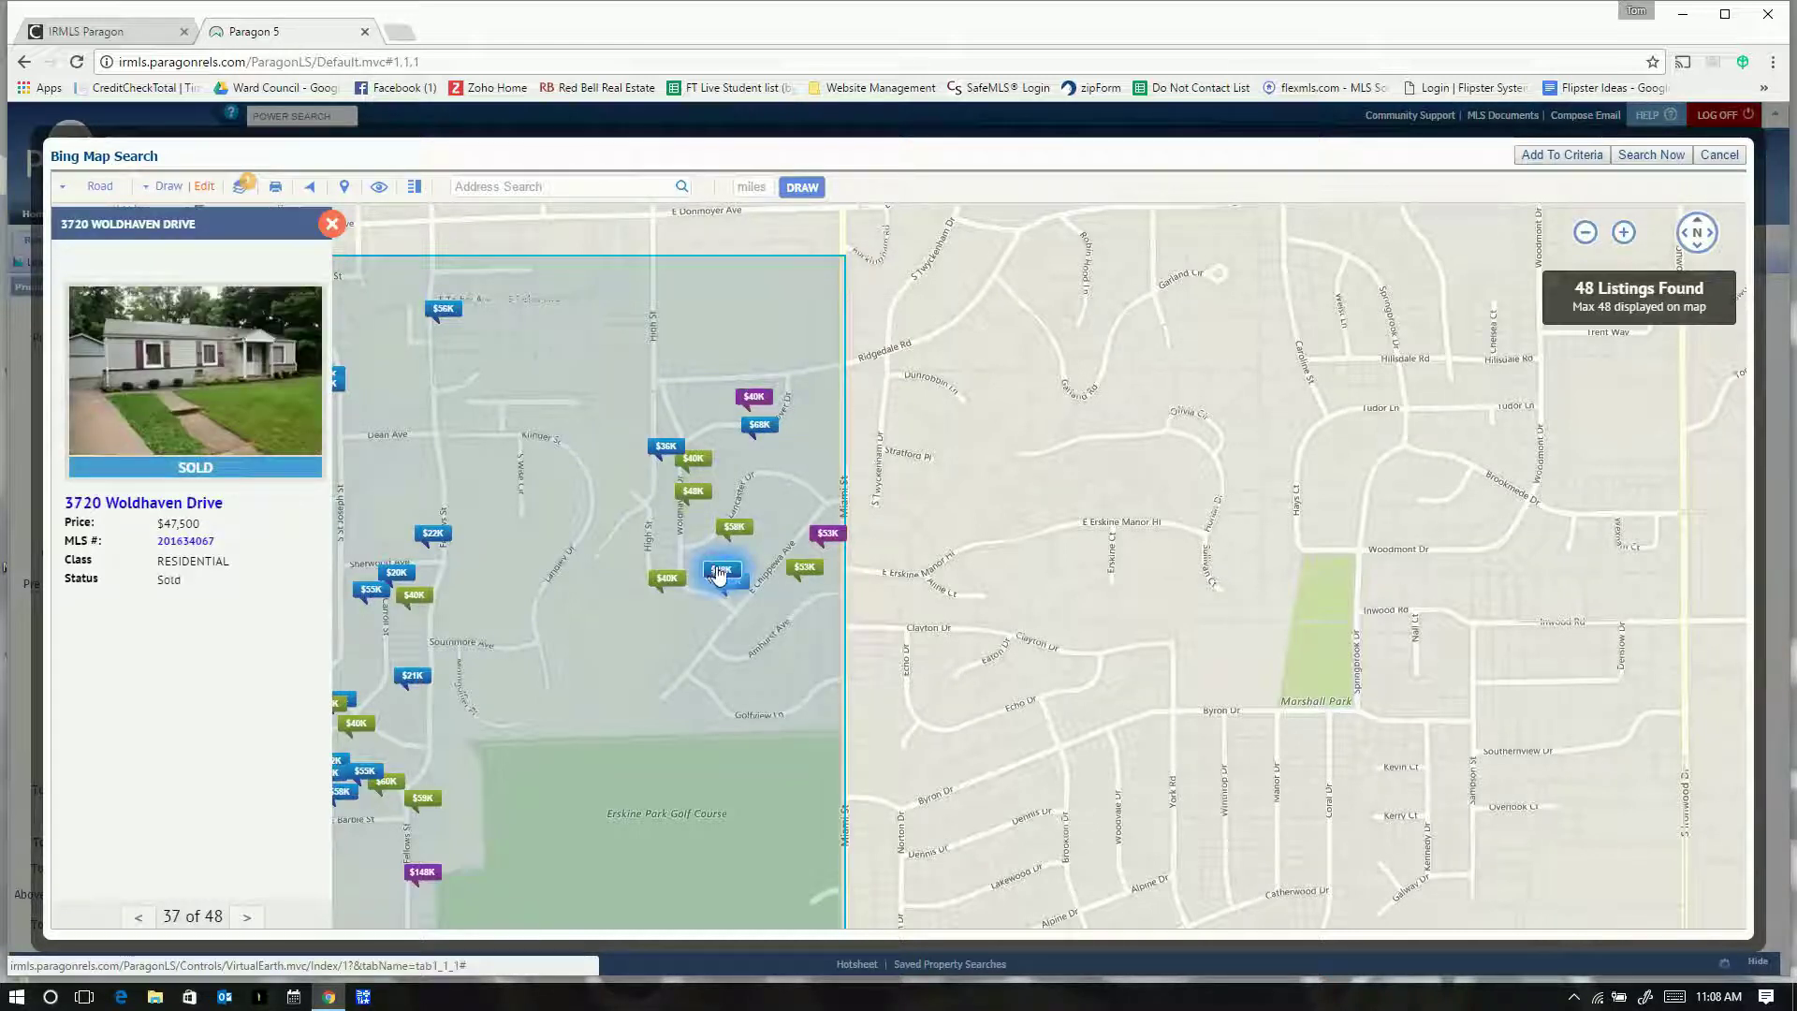
{"action": "left_click", "coordinate": [665, 448]}
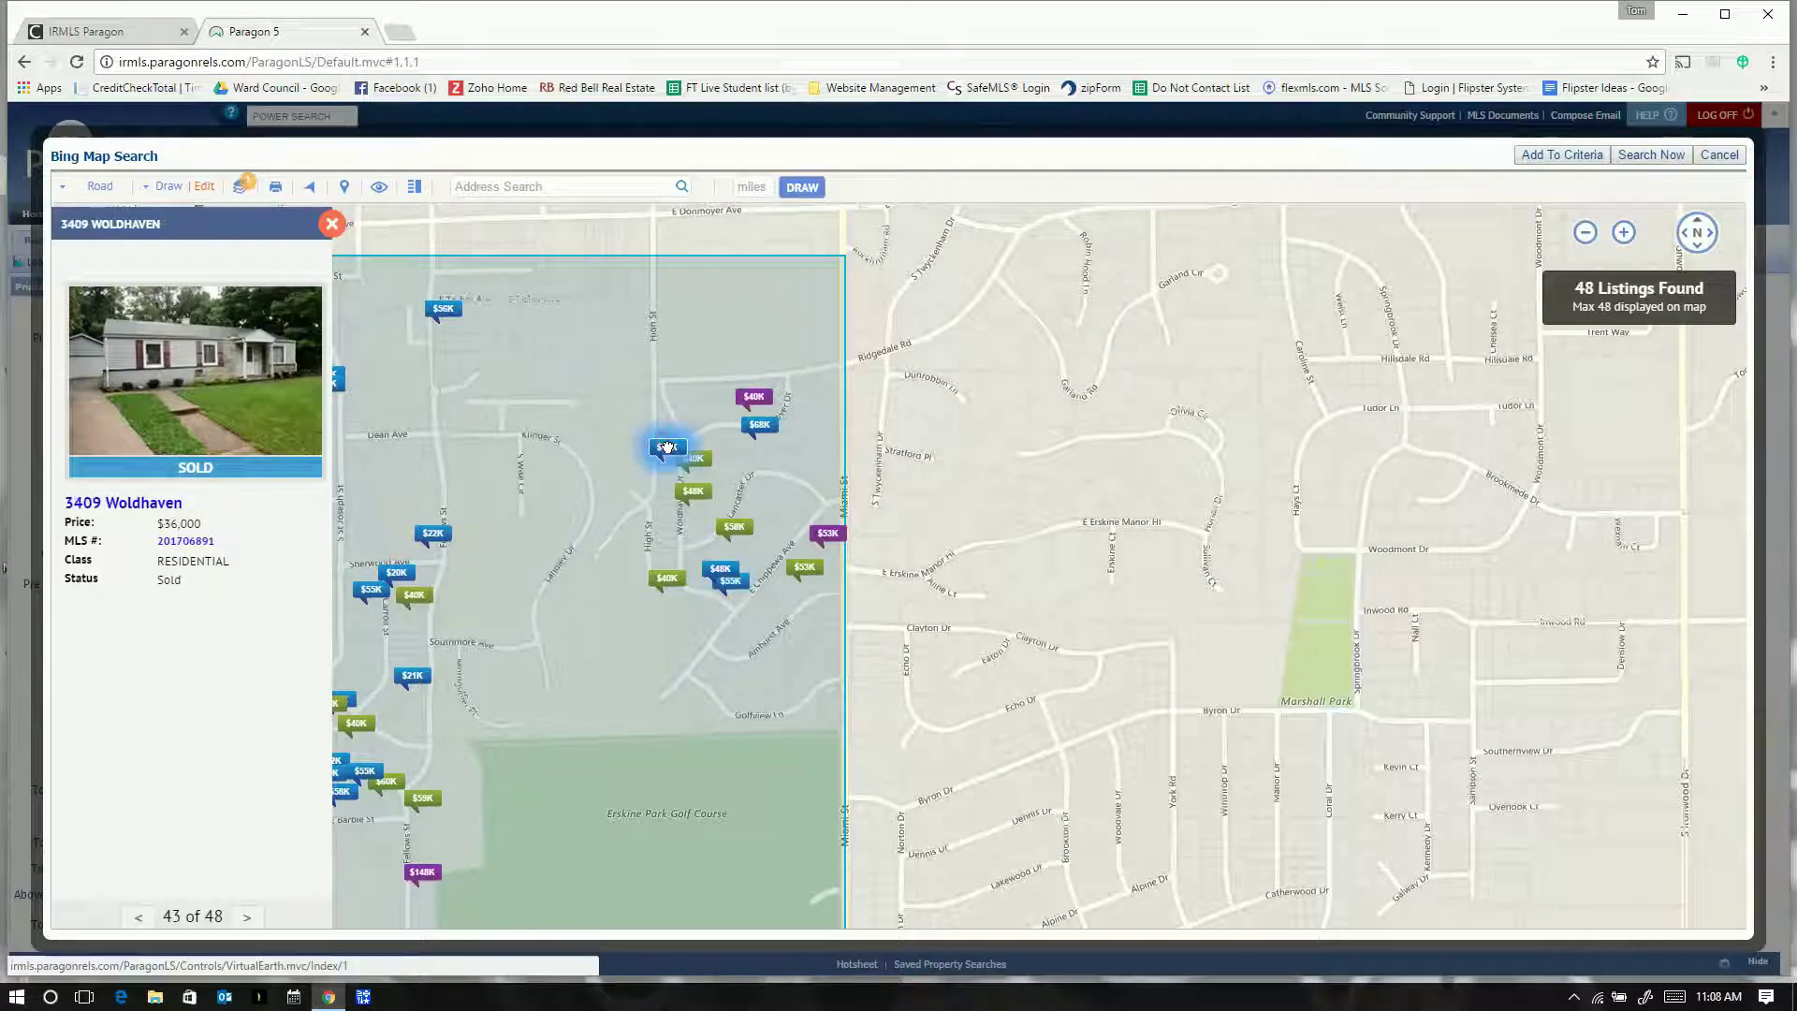
{"action": "left_click", "coordinate": [738, 589]}
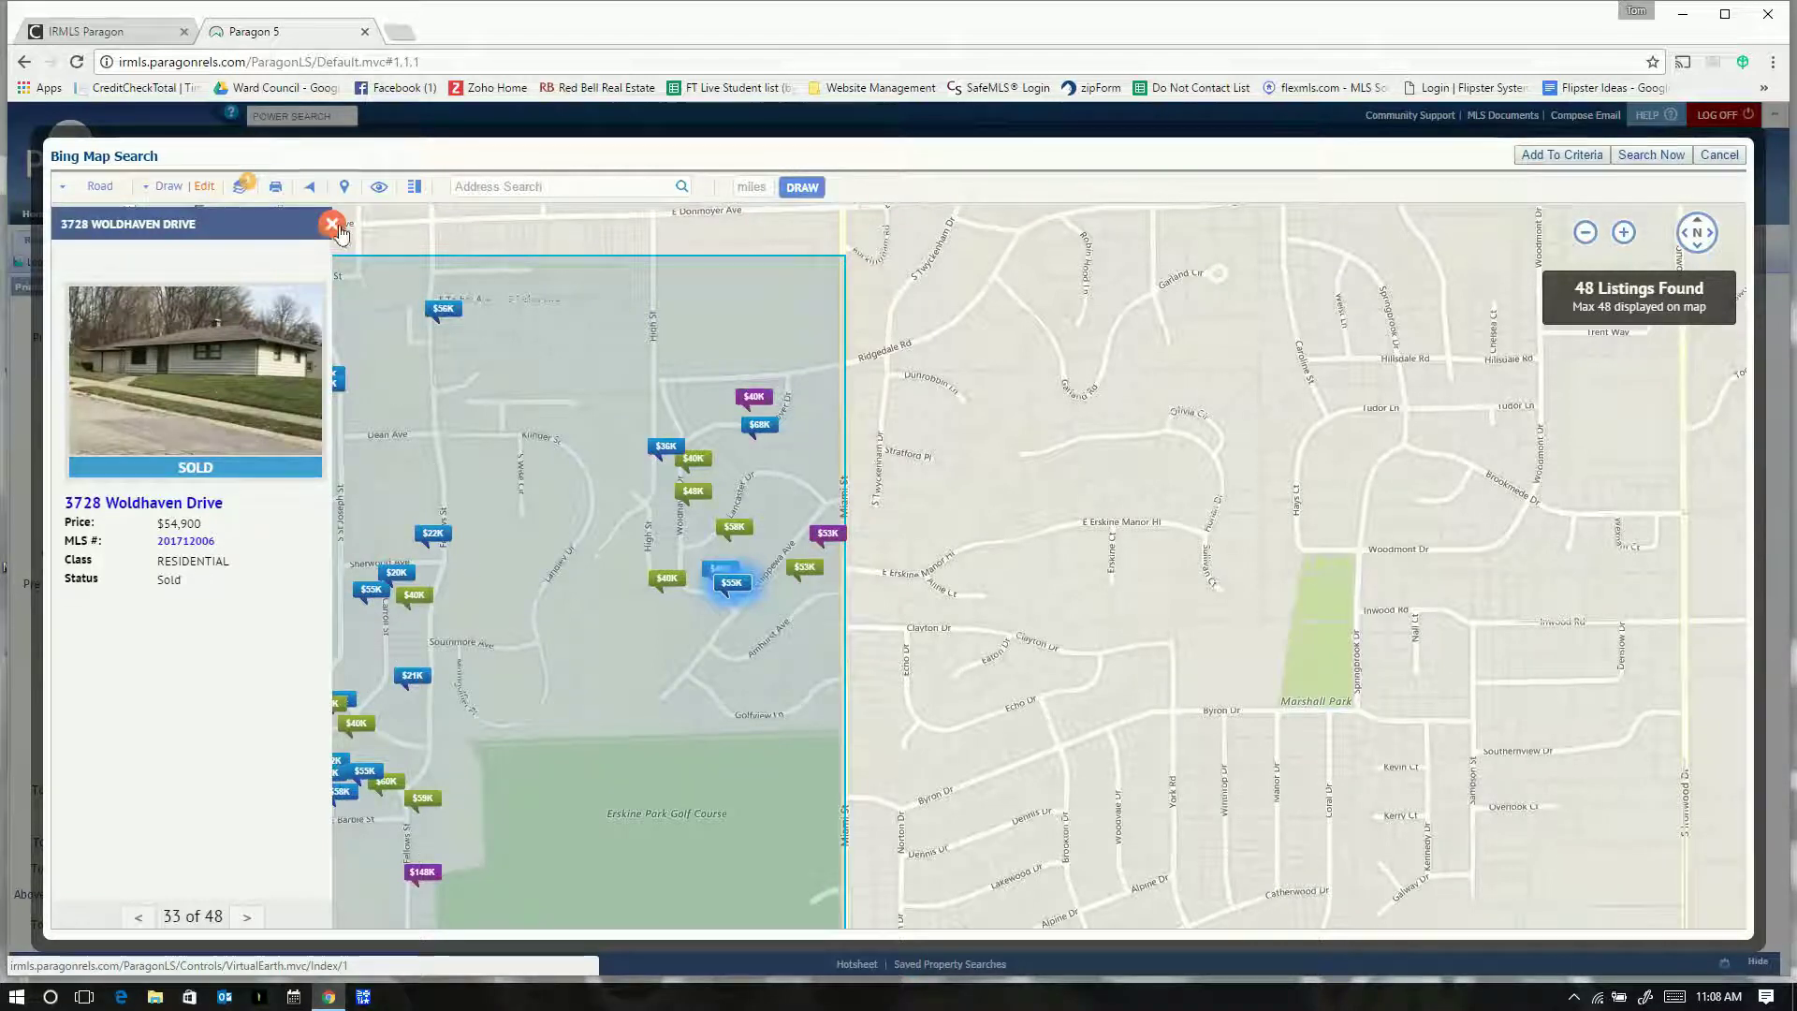
Step: Draw a smaller RubberBand rectangle between High St and Miami St north of Erskine Park Golf Course, and delete RubberBand Shape 1
{"action": "left_click", "coordinate": [172, 192]}
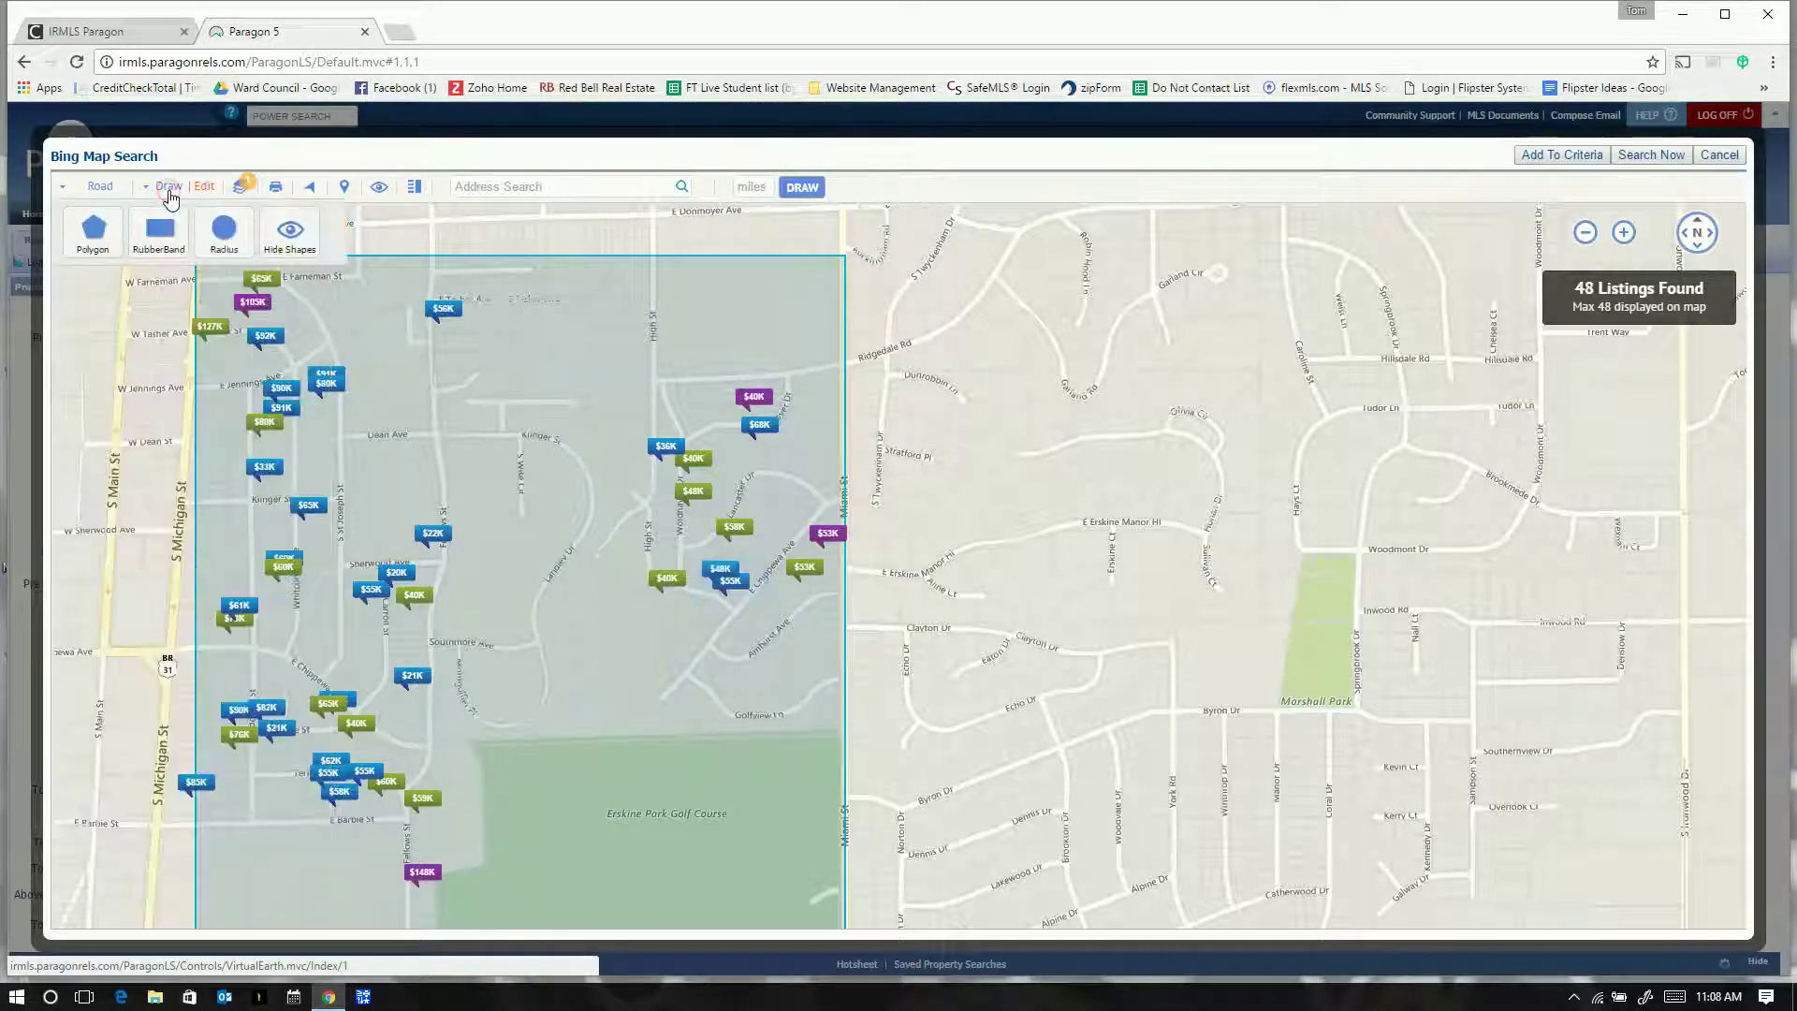
{"action": "left_click", "coordinate": [161, 228]}
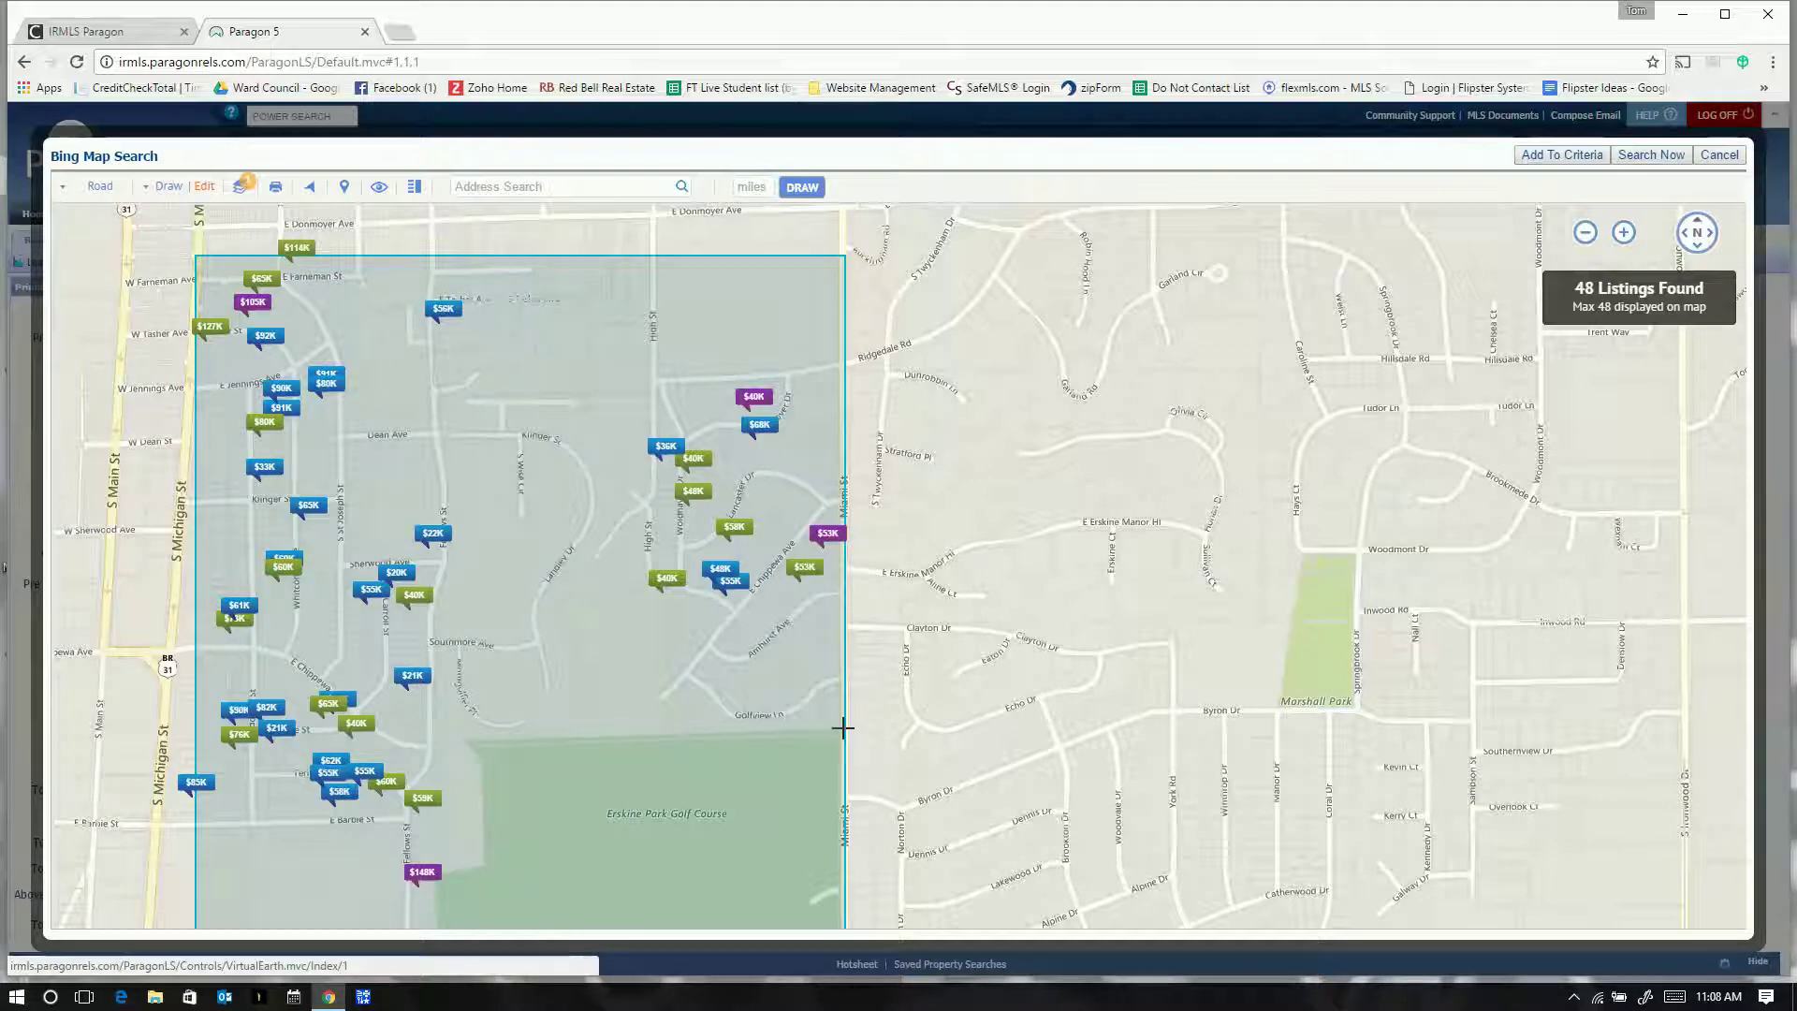
{"action": "mouse_move", "coordinate": [841, 736]}
{"action": "left_mouse_down"}
{"action": "mouse_move", "coordinate": [838, 660]}
{"action": "mouse_move", "coordinate": [744, 365]}
{"action": "mouse_move", "coordinate": [643, 353]}
{"action": "left_mouse_up"}
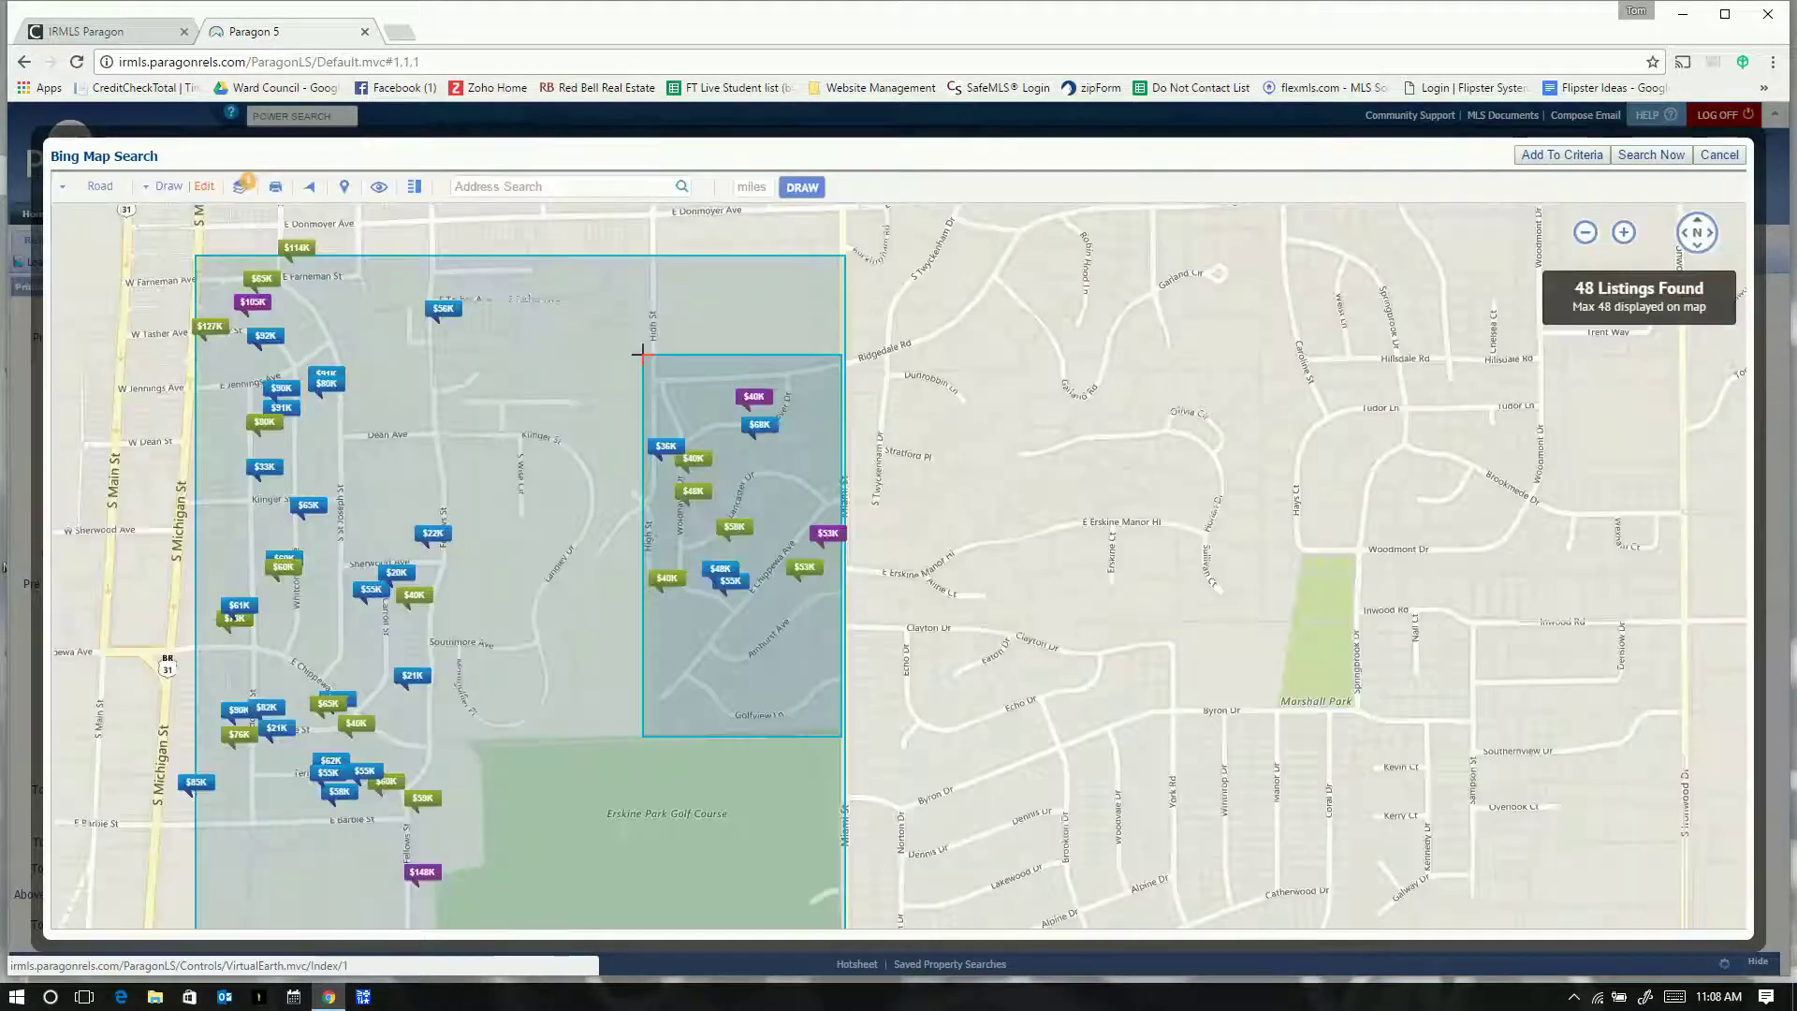
{"action": "left_click", "coordinate": [201, 189]}
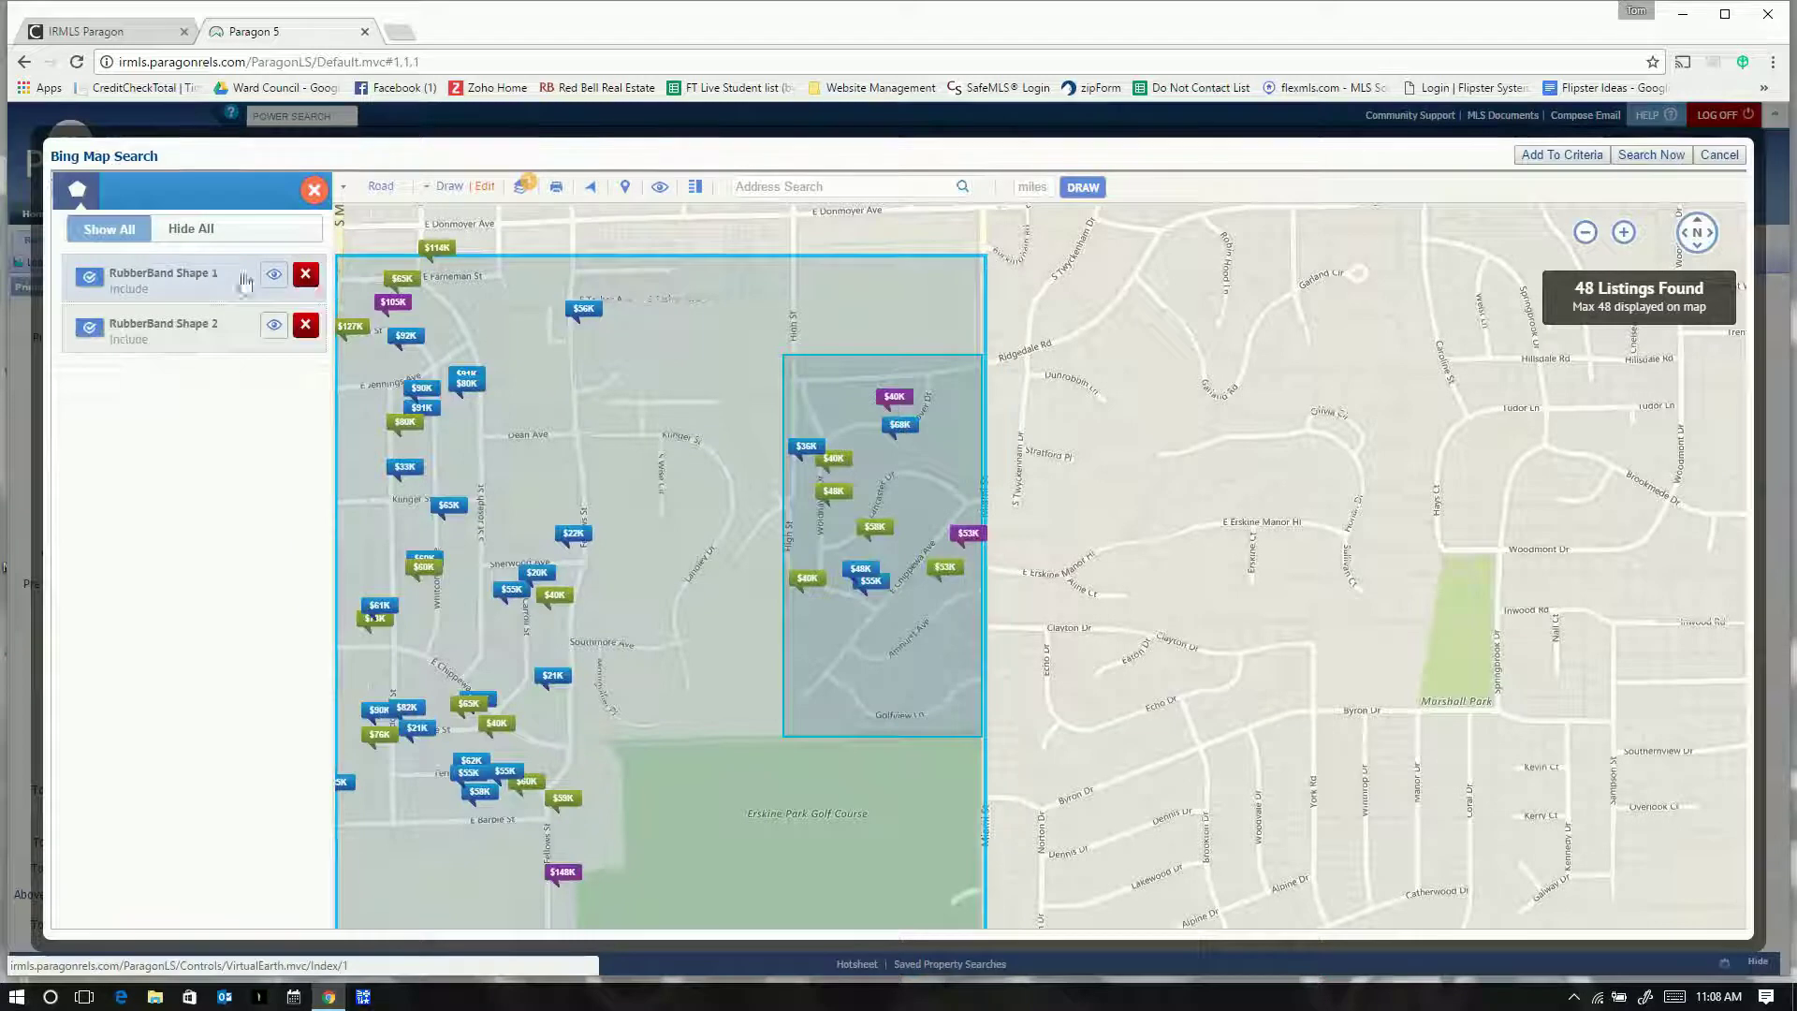
{"action": "left_click", "coordinate": [306, 275]}
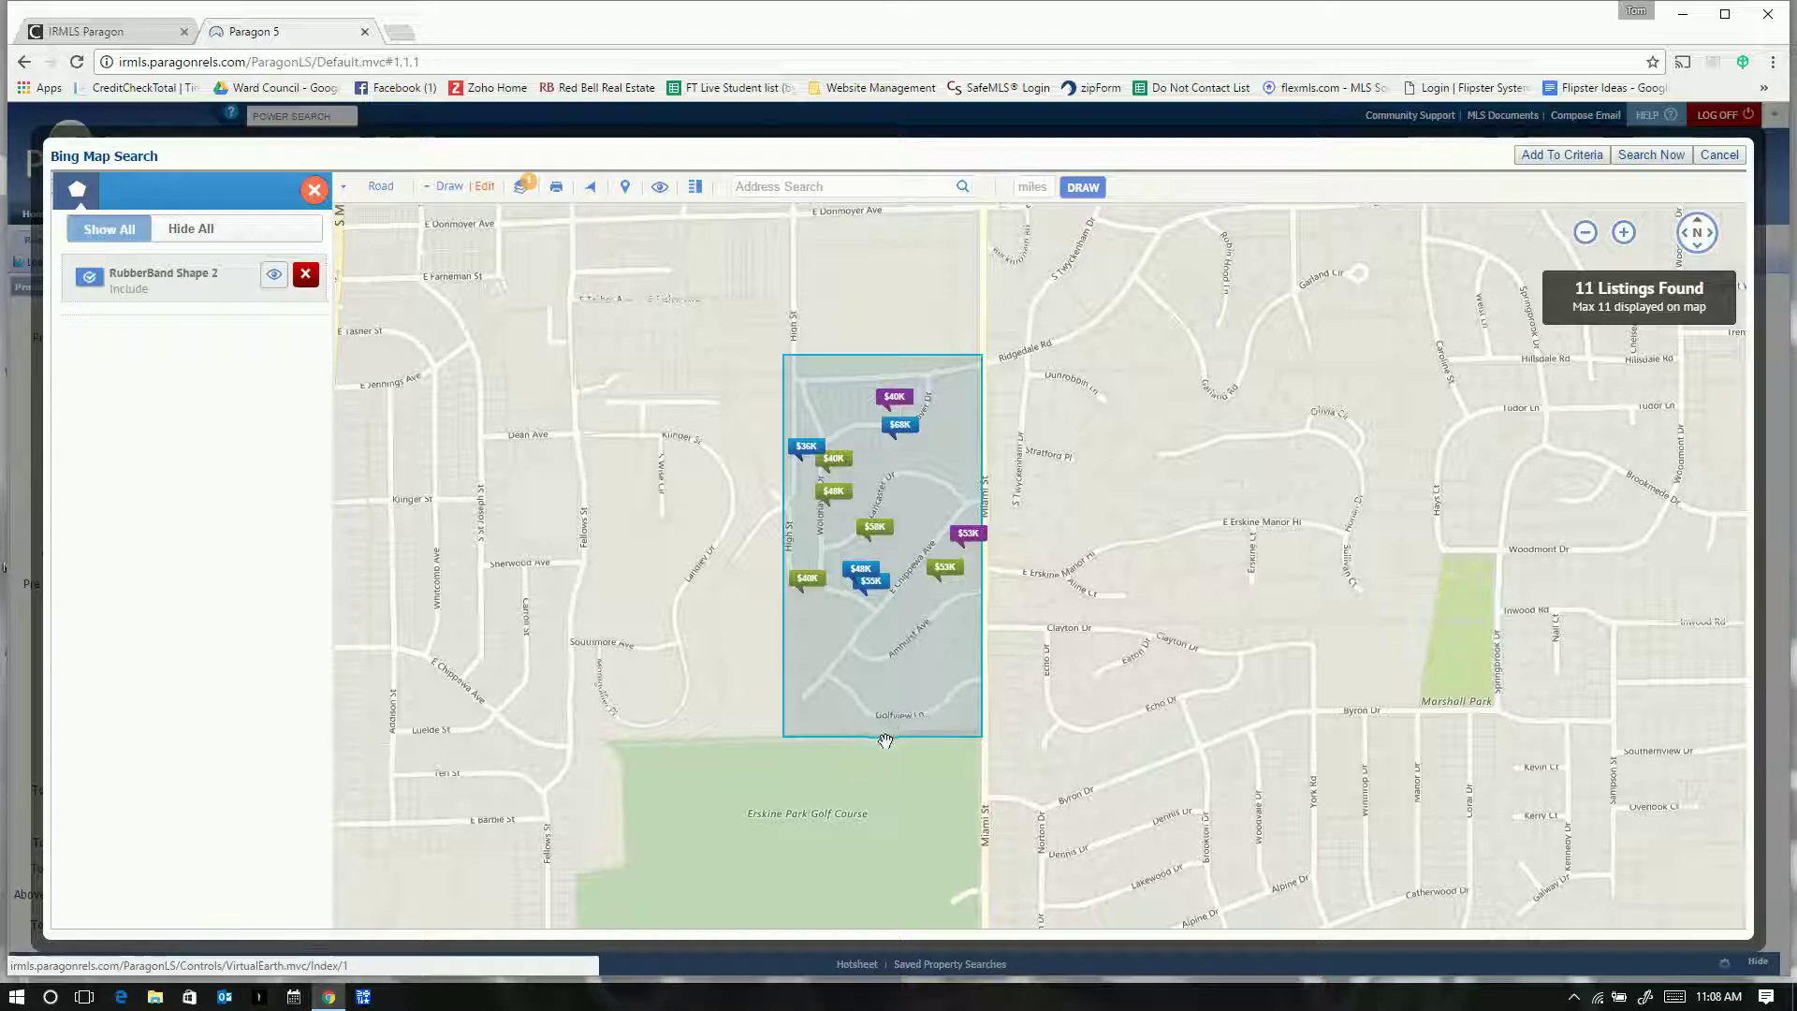
Step: Examine the listings across RubberBand Shape 2 and view the sold $55K listing near Woldhaven Dr and E Chippewa Ave
{"action": "scroll", "coordinate": [899, 733], "scroll_direction": "up", "scroll_amount": 1}
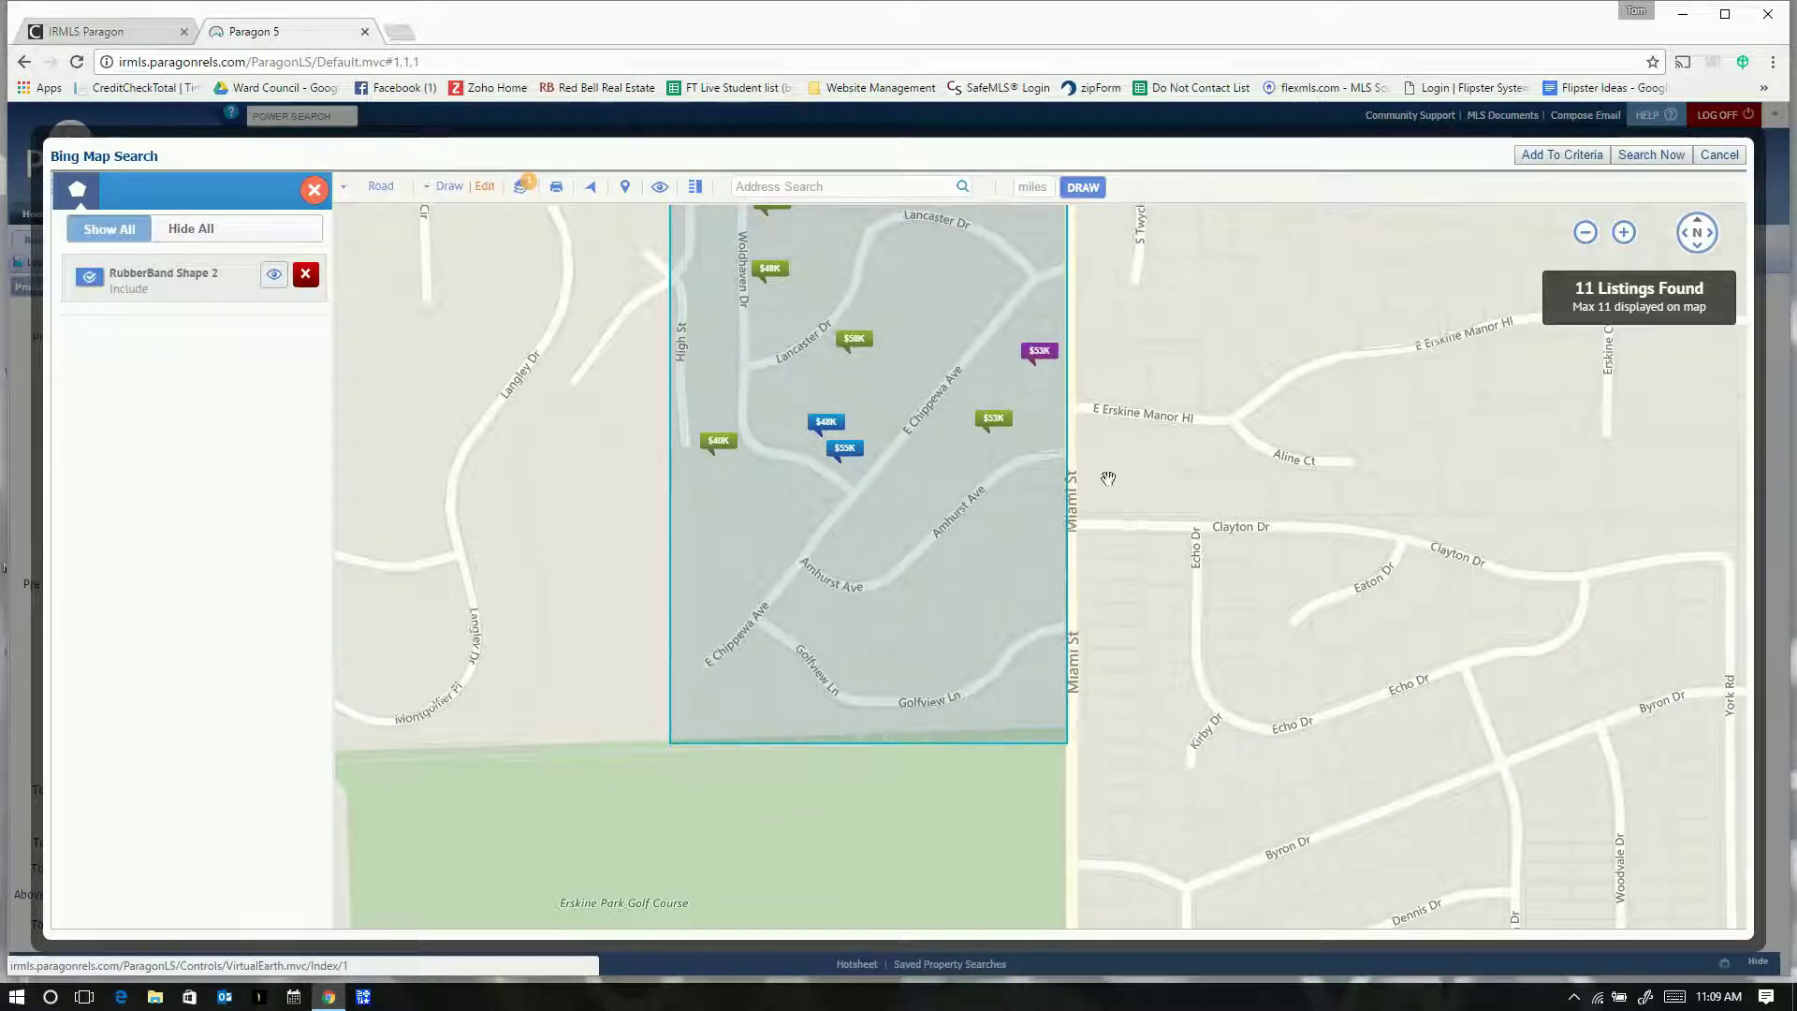
{"action": "left_click_drag", "start_coordinate": [1097, 479], "coordinate": [1100, 675]}
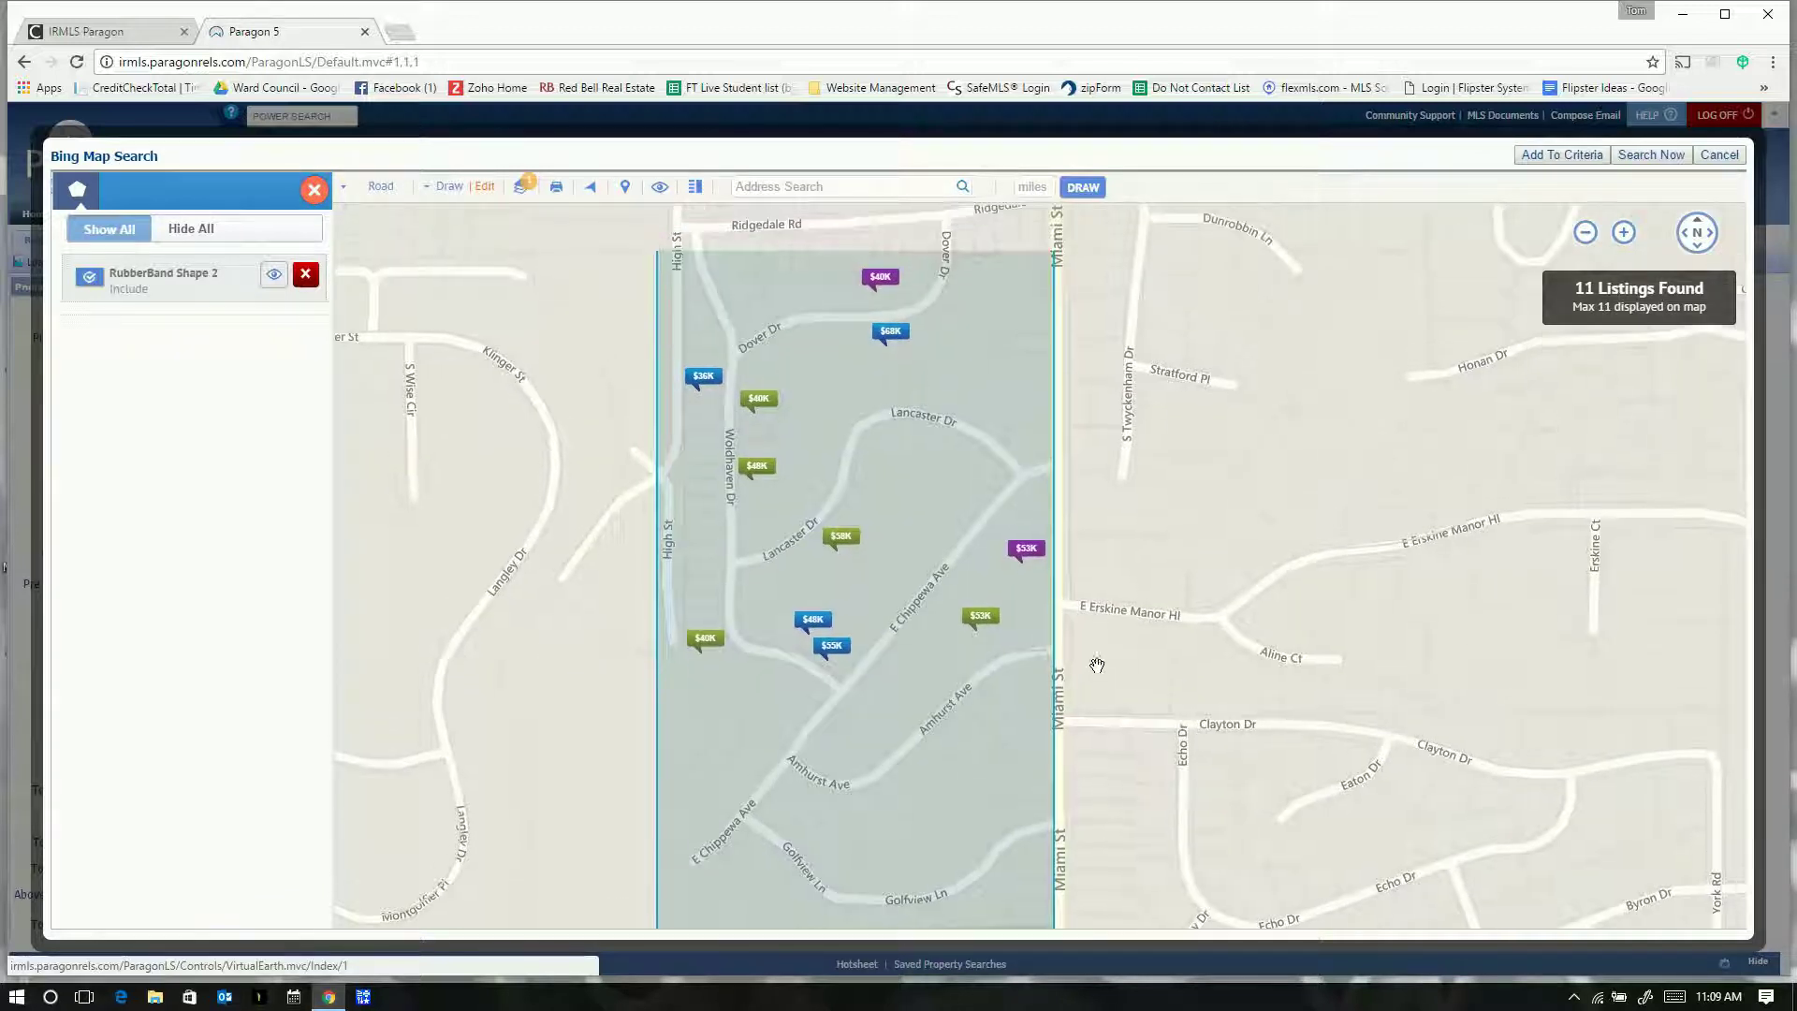
{"action": "left_click_drag", "start_coordinate": [899, 834], "coordinate": [852, 702]}
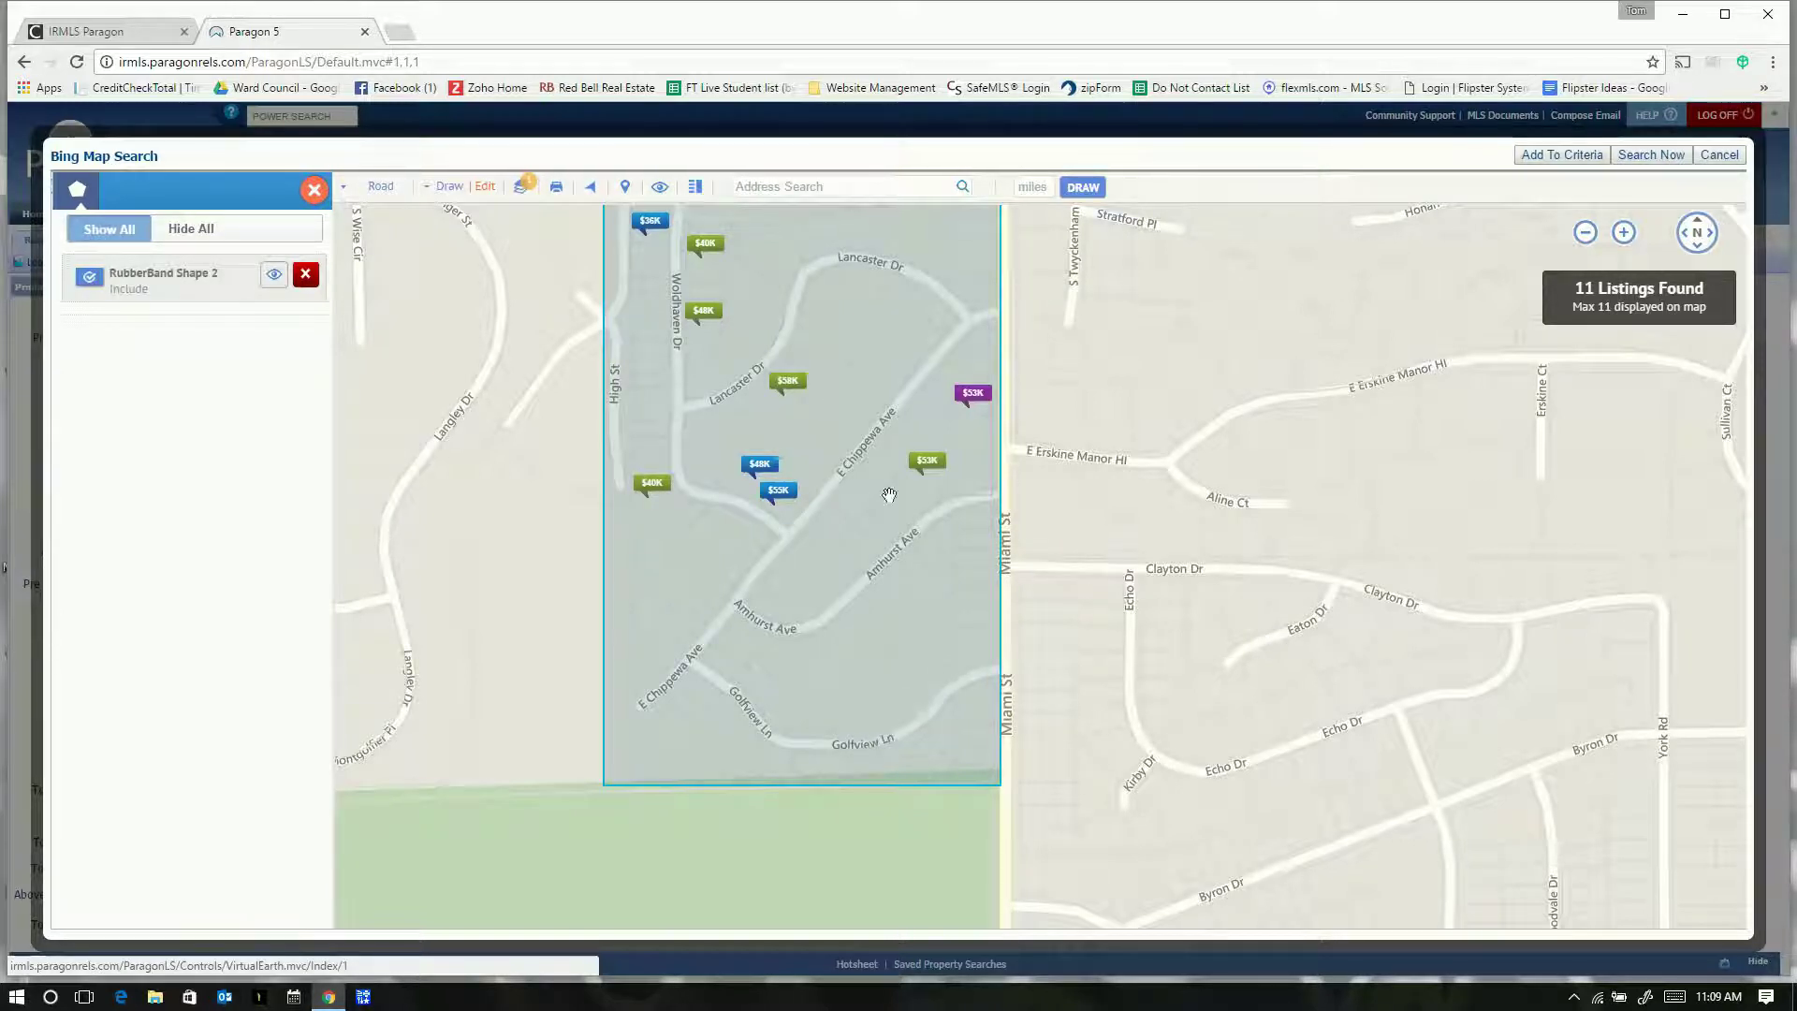
{"action": "mouse_move", "coordinate": [830, 408]}
{"action": "left_mouse_down"}
{"action": "mouse_move", "coordinate": [826, 505]}
{"action": "mouse_move", "coordinate": [803, 543]}
{"action": "left_mouse_up"}
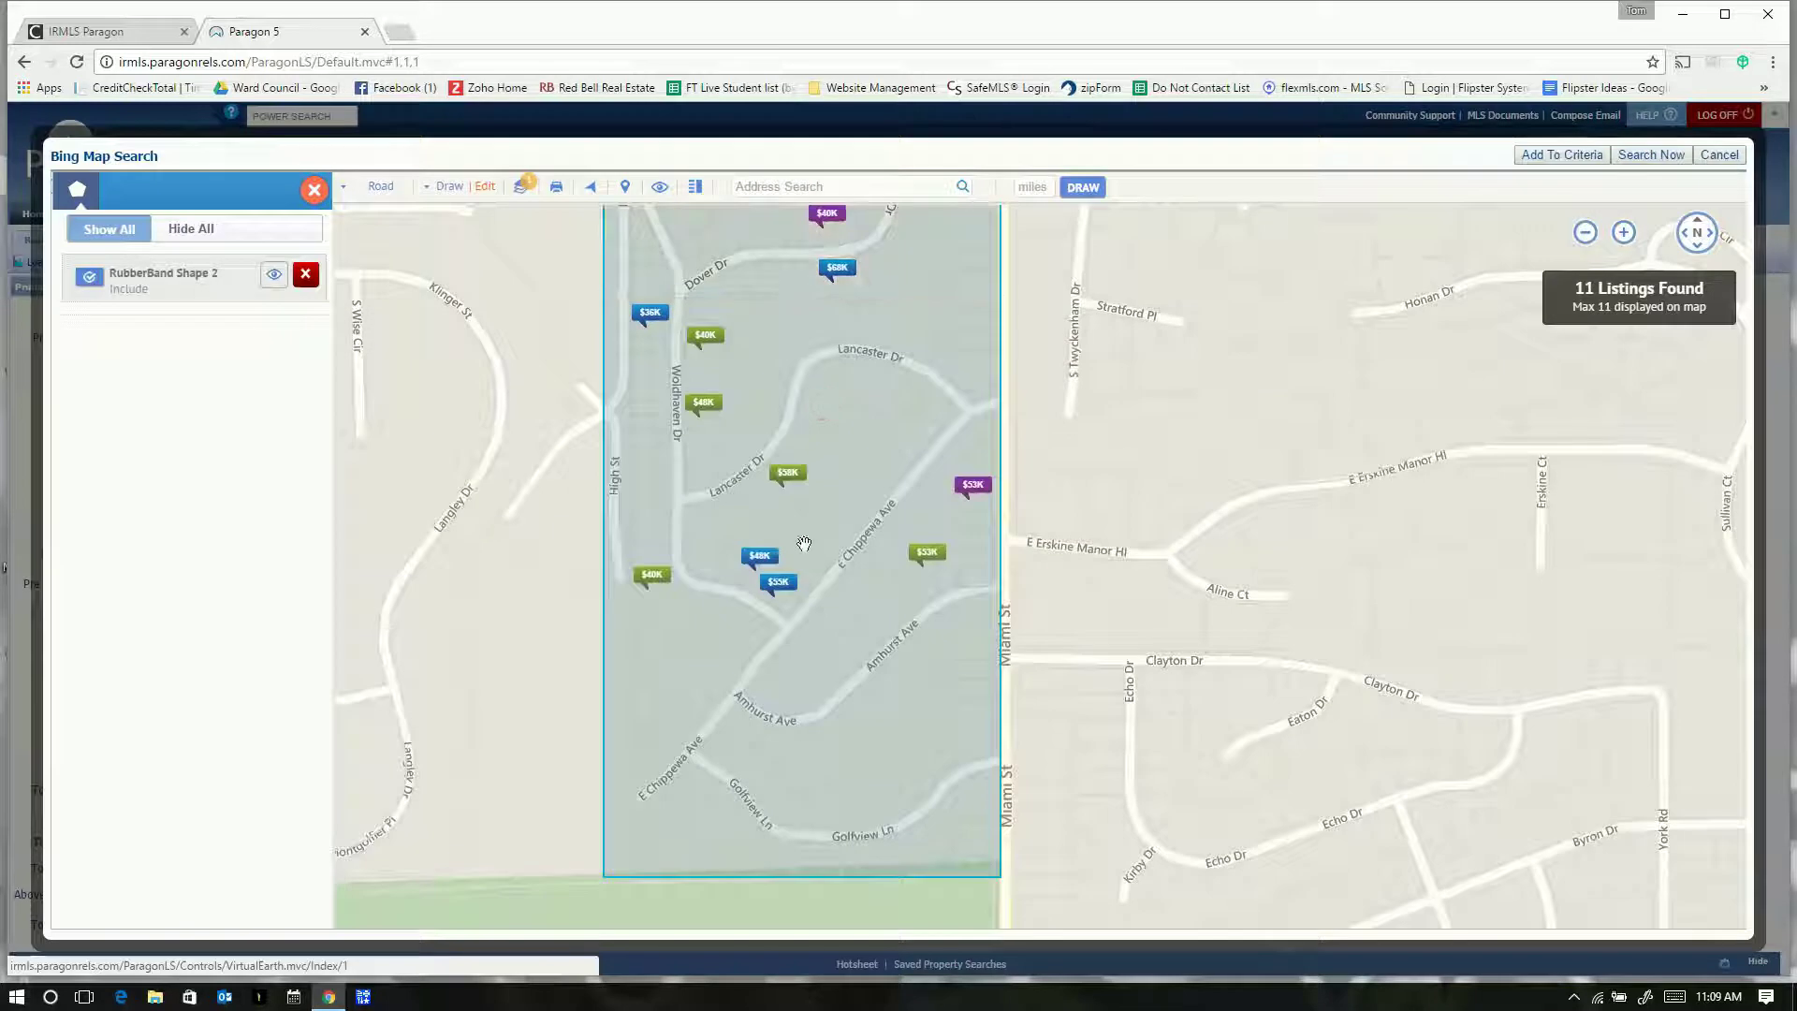
{"action": "left_click", "coordinate": [775, 588]}
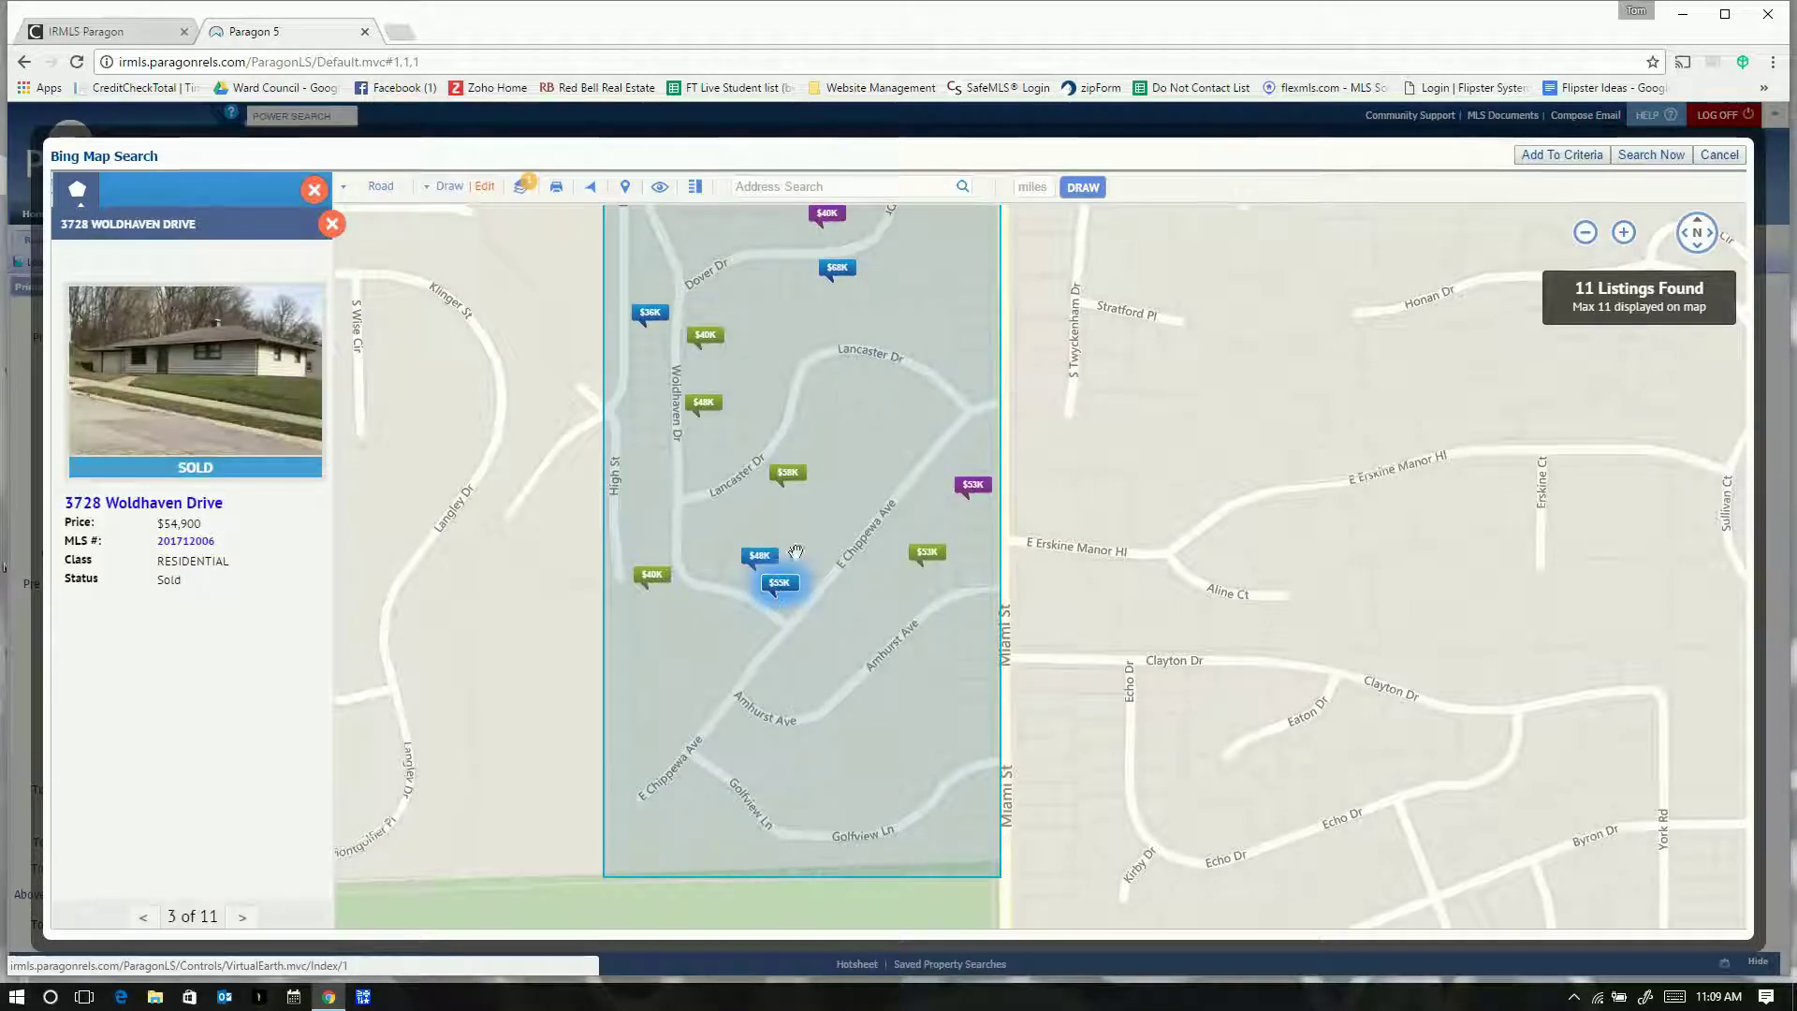
{"action": "left_click_drag", "start_coordinate": [875, 360], "coordinate": [871, 453]}
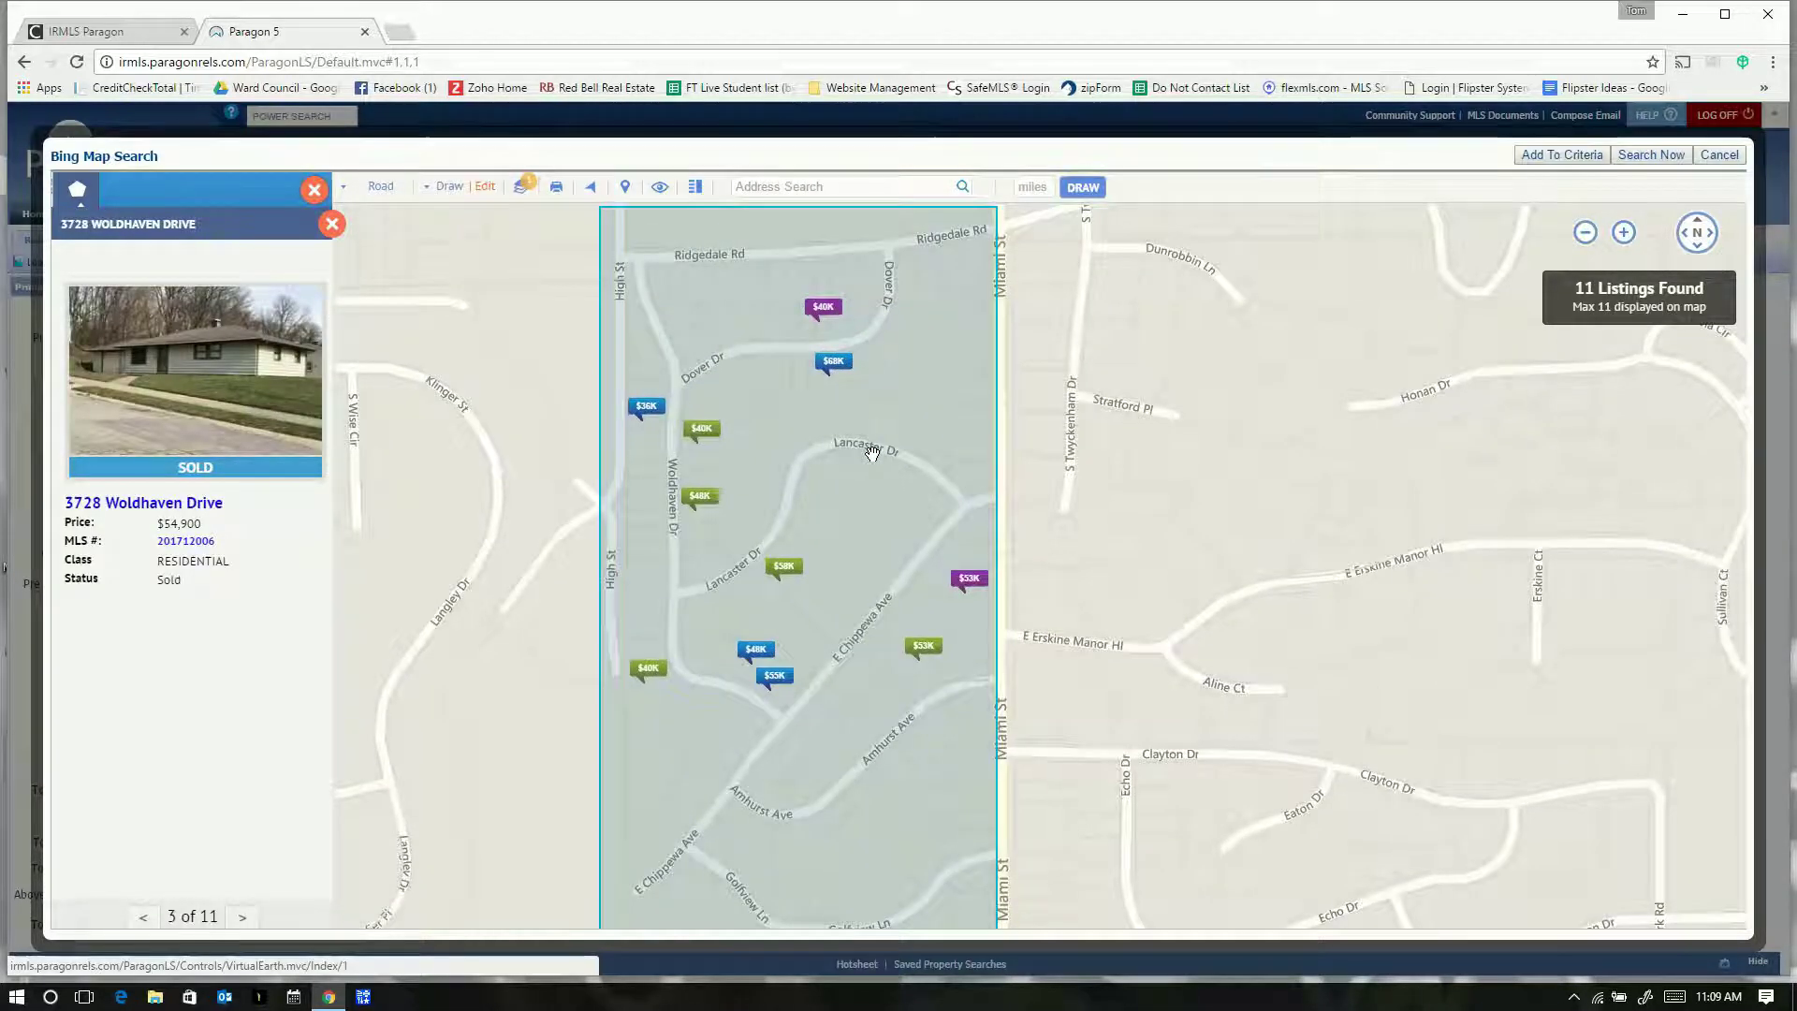
{"action": "mouse_move", "coordinate": [848, 704]}
{"action": "left_mouse_down"}
{"action": "mouse_move", "coordinate": [850, 662]}
{"action": "mouse_move", "coordinate": [848, 690]}
{"action": "left_mouse_up"}
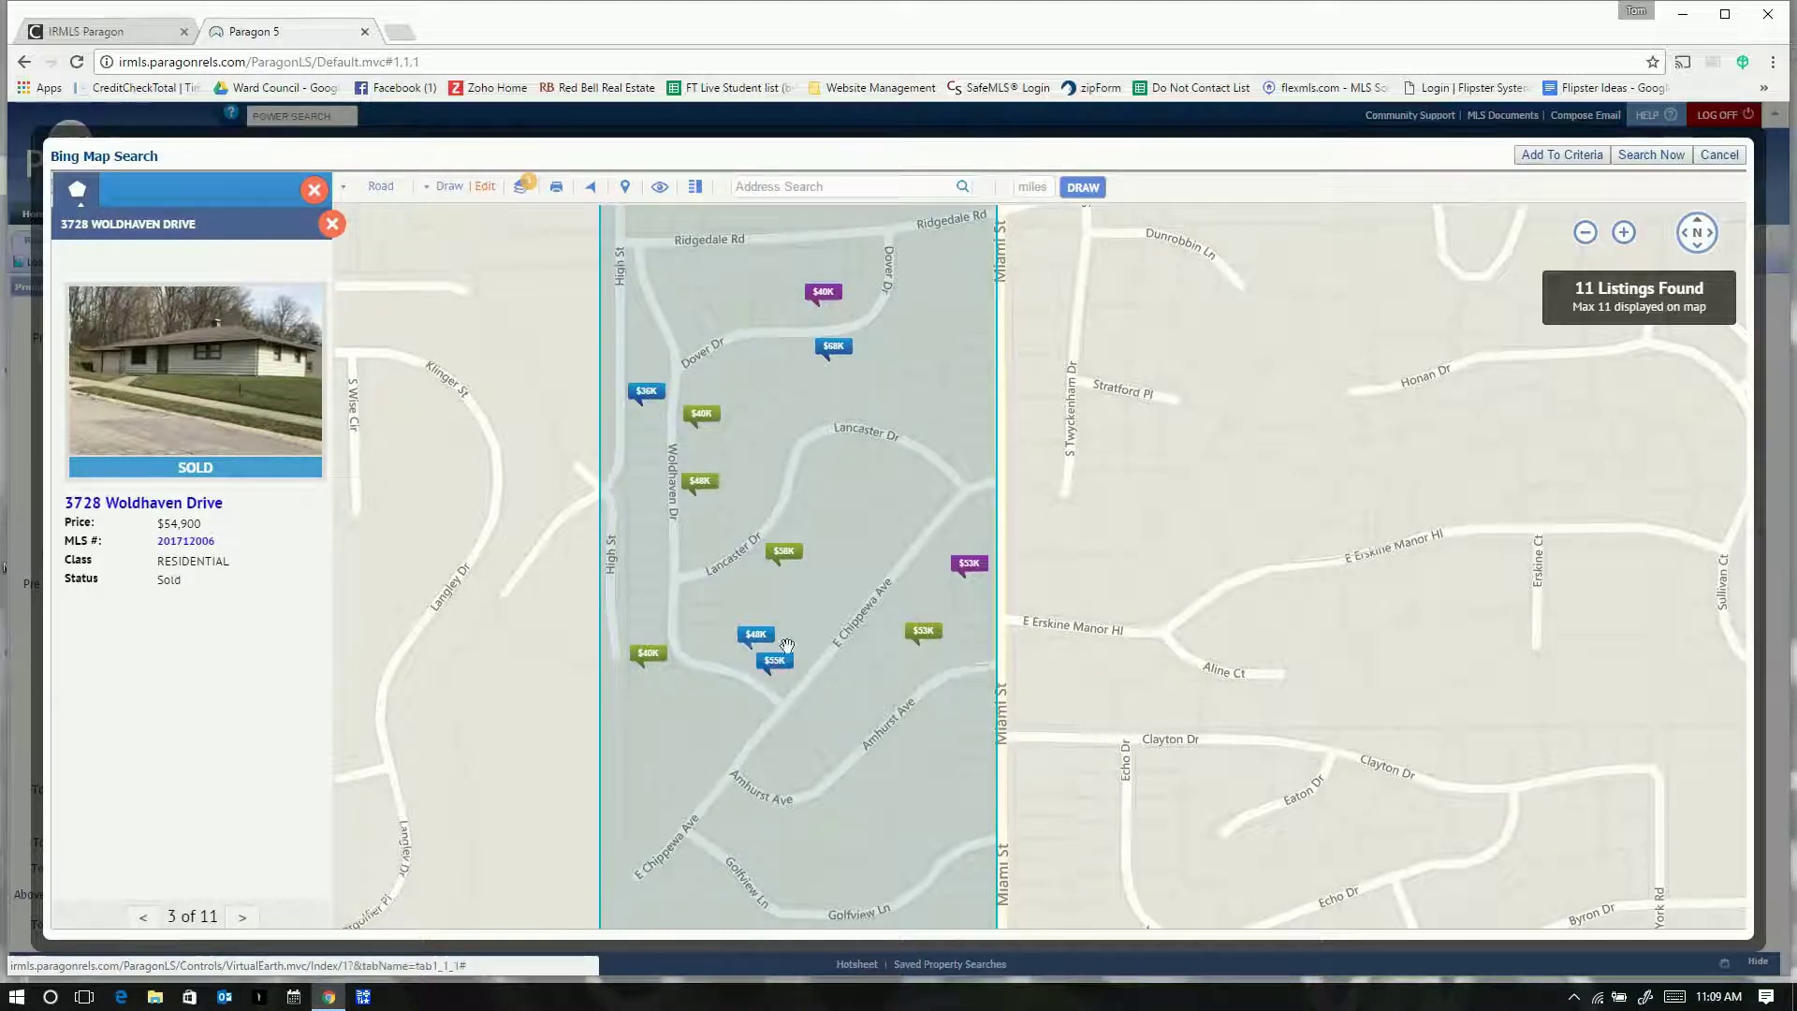
Step: Read the full detail report of the sold $48K listing on Woldhaven Drive, checking its closing date and selling price, and close it
{"action": "left_click", "coordinate": [757, 637]}
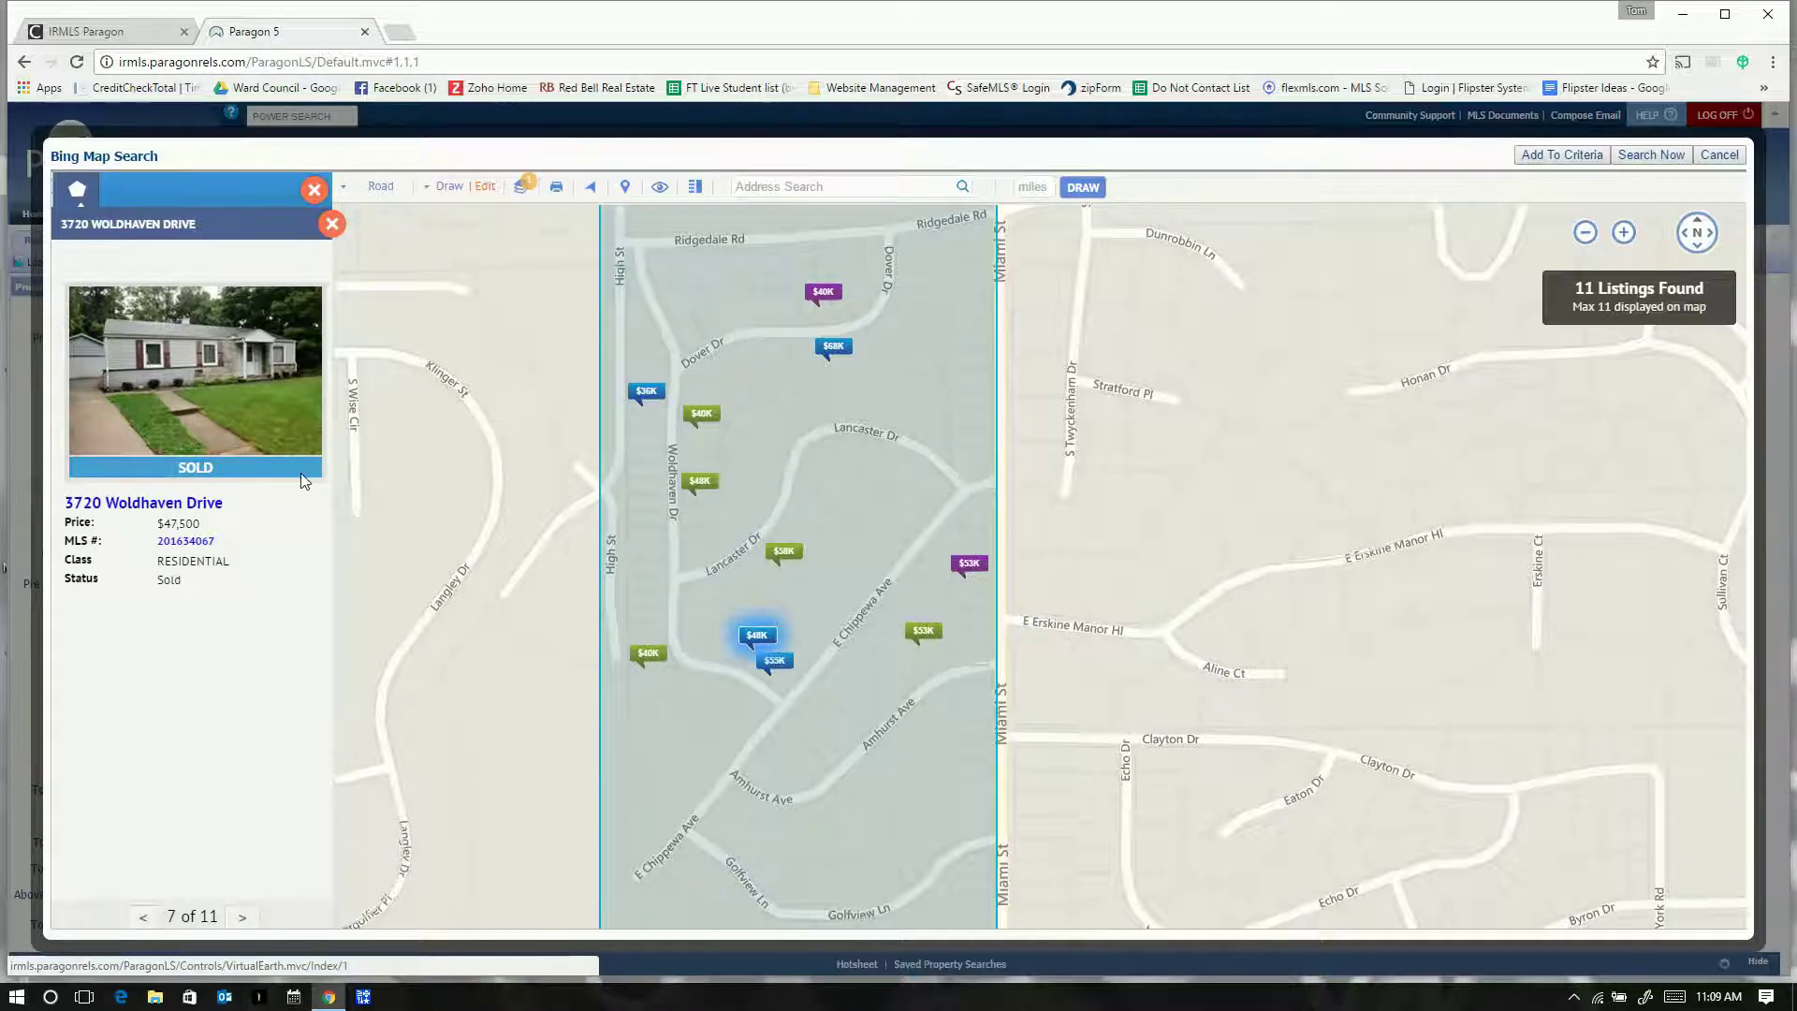
{"action": "left_click", "coordinate": [182, 543]}
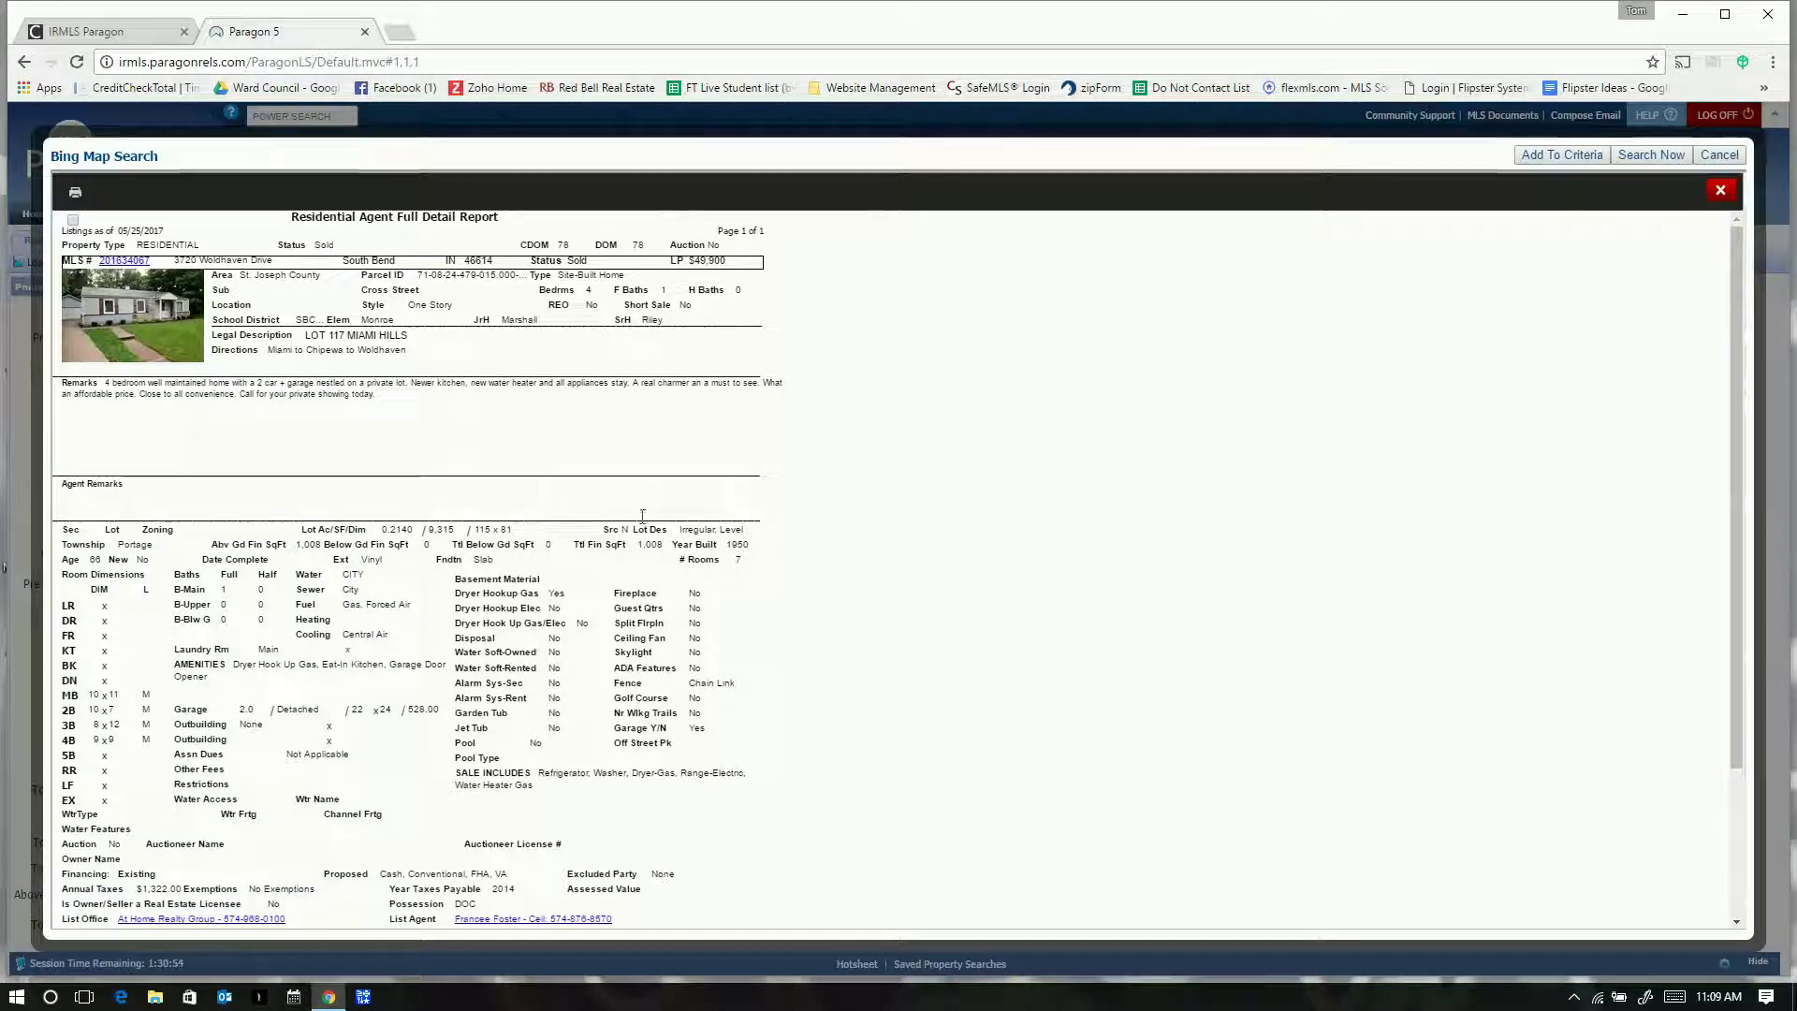
{"action": "scroll", "coordinate": [826, 533], "scroll_direction": "down", "scroll_amount": 2}
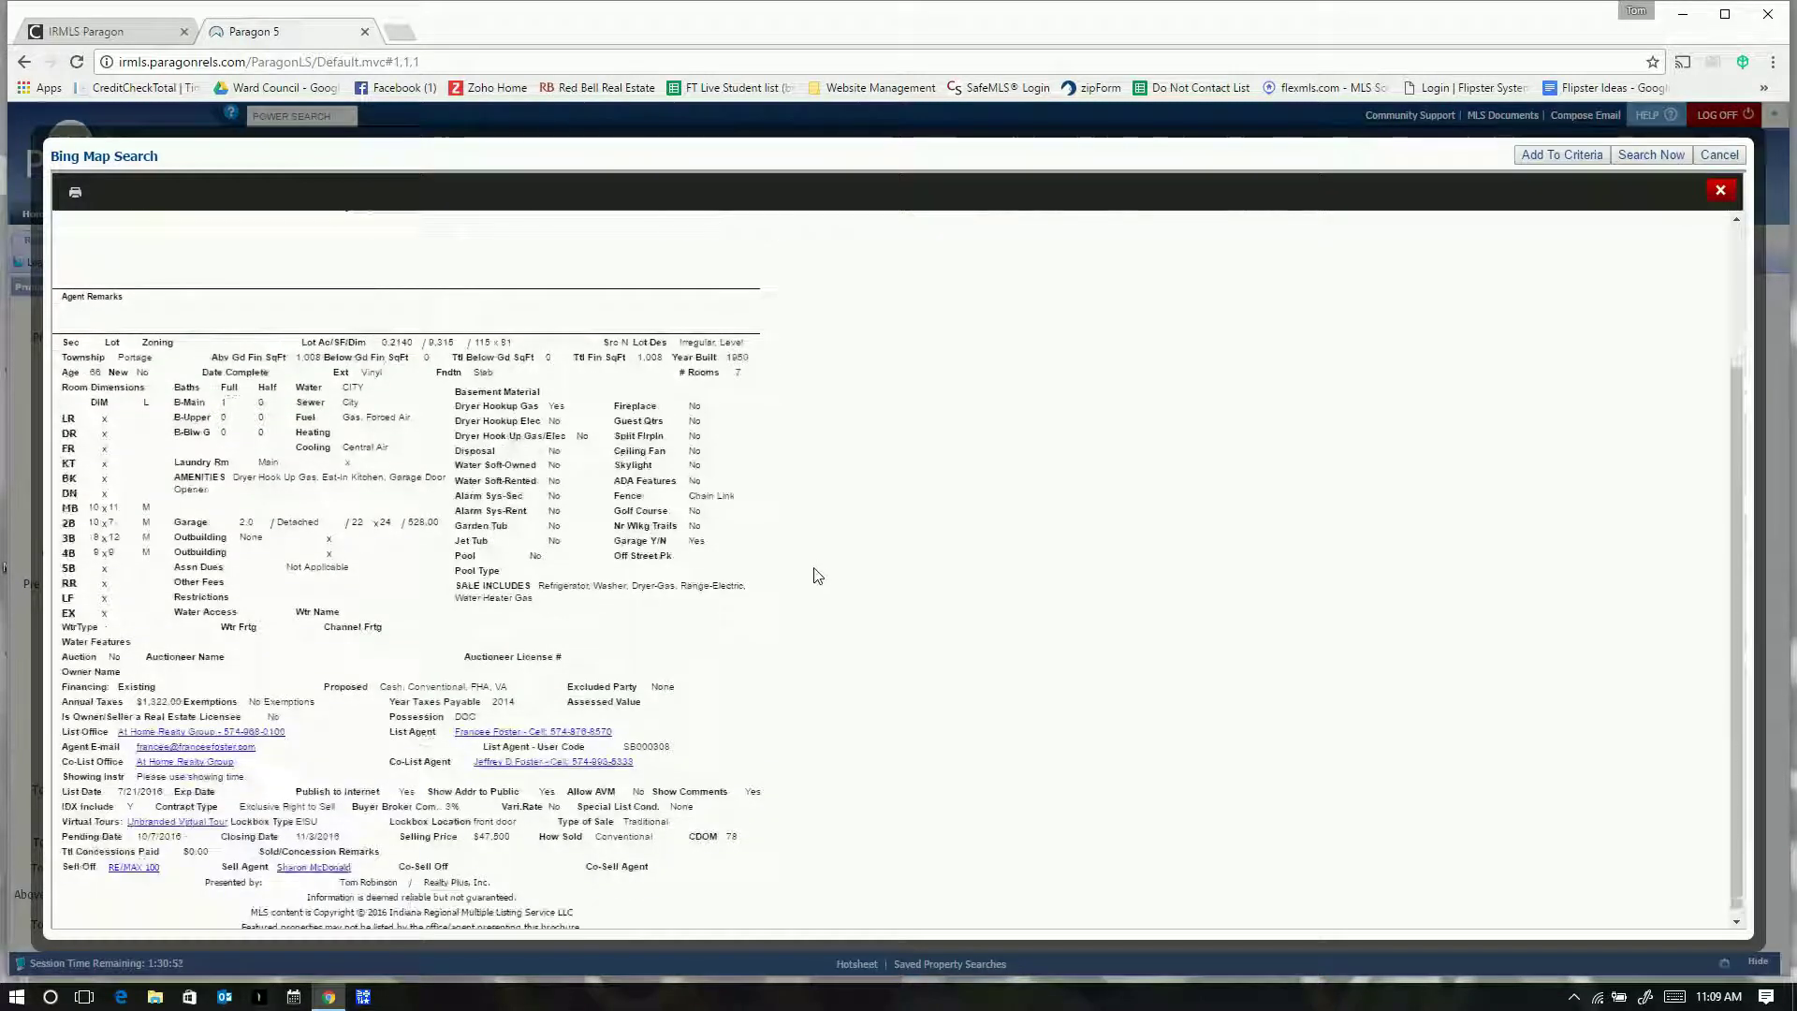
{"action": "scroll", "coordinate": [814, 574], "scroll_direction": "down", "scroll_amount": 1}
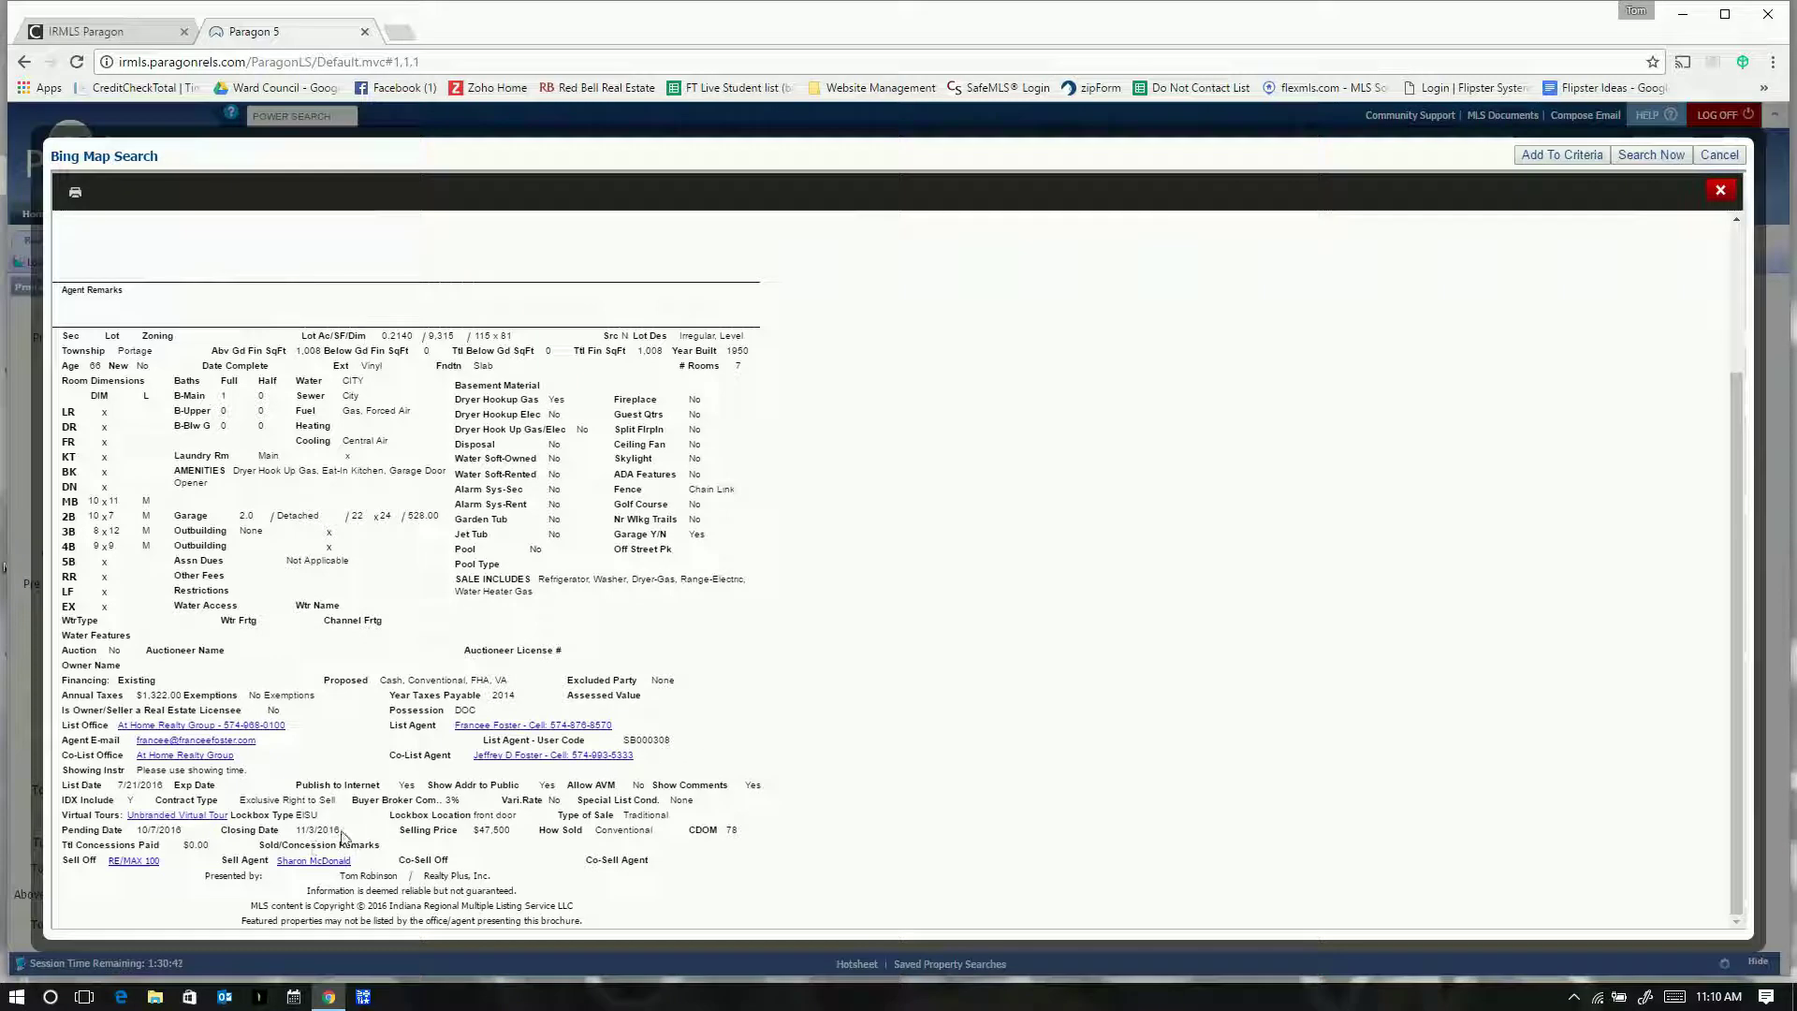
{"action": "left_click_drag", "start_coordinate": [317, 832], "coordinate": [299, 834]}
{"action": "scroll", "coordinate": [509, 866], "scroll_direction": "up", "scroll_amount": 3}
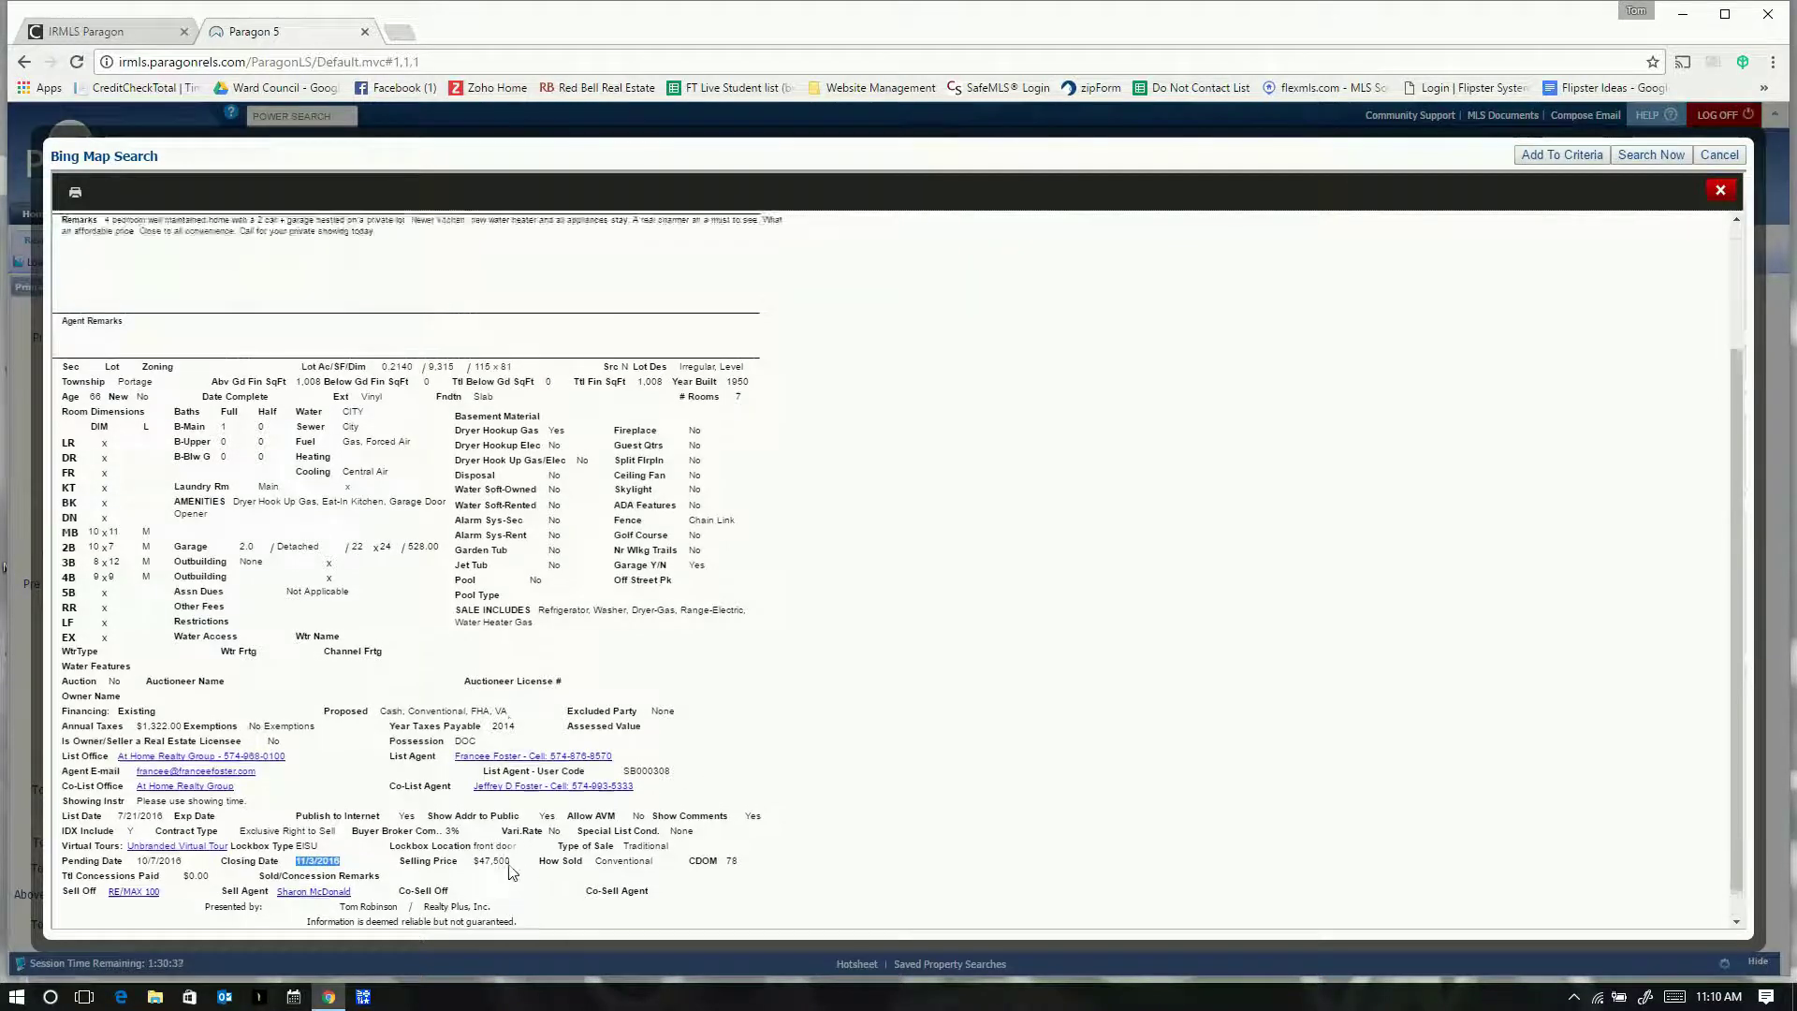
{"action": "left_click", "coordinate": [1722, 192]}
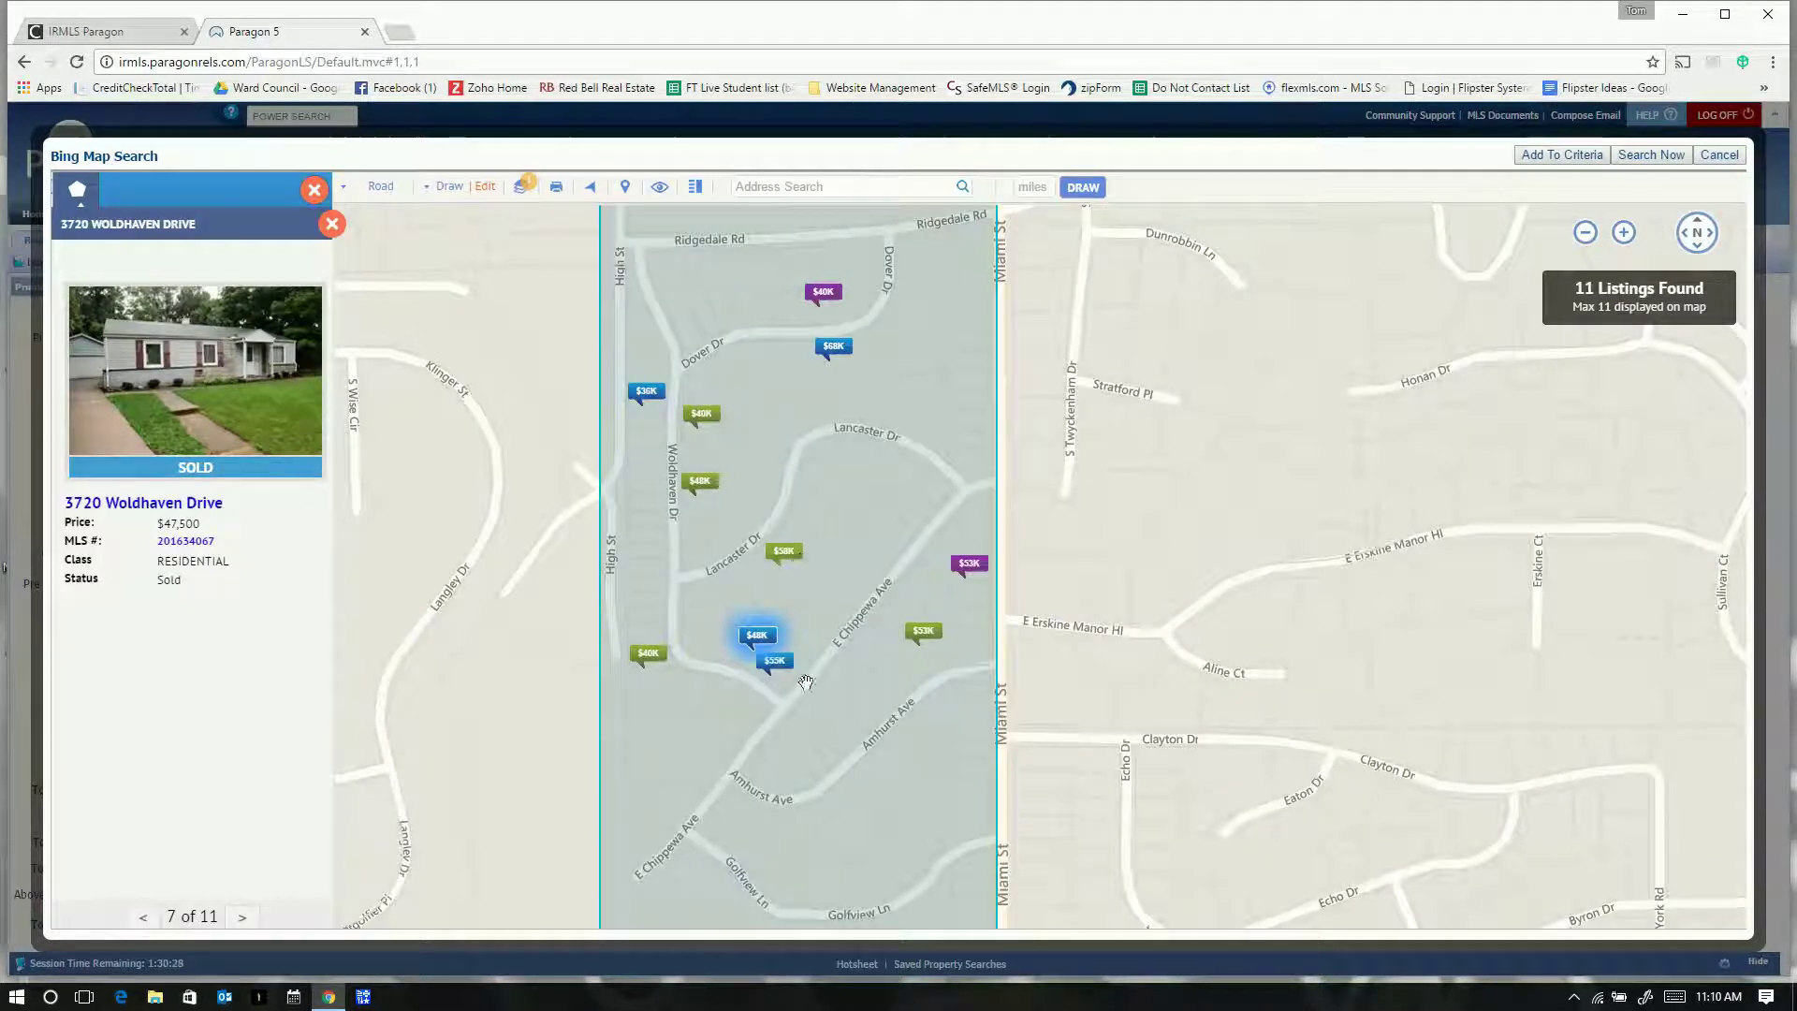
Step: Add the drawn map area to the search criteria and run the residential search
{"action": "left_click", "coordinate": [1548, 155]}
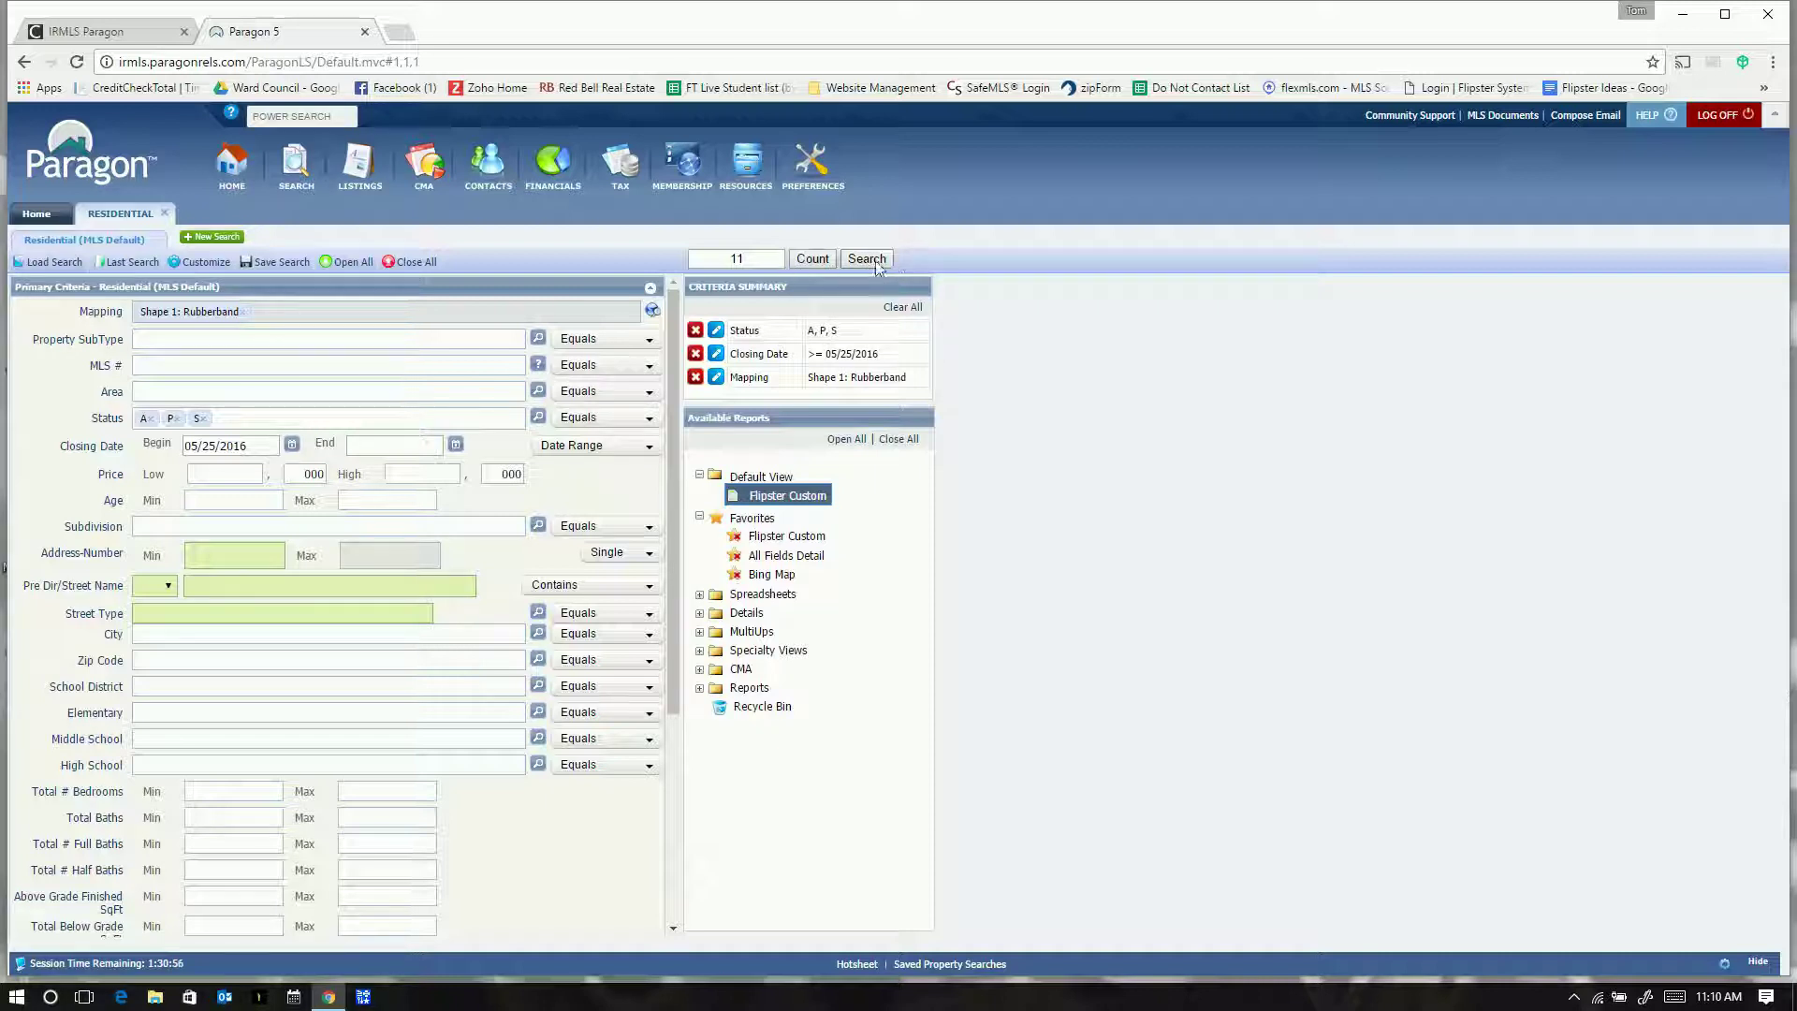
{"action": "left_click", "coordinate": [875, 263]}
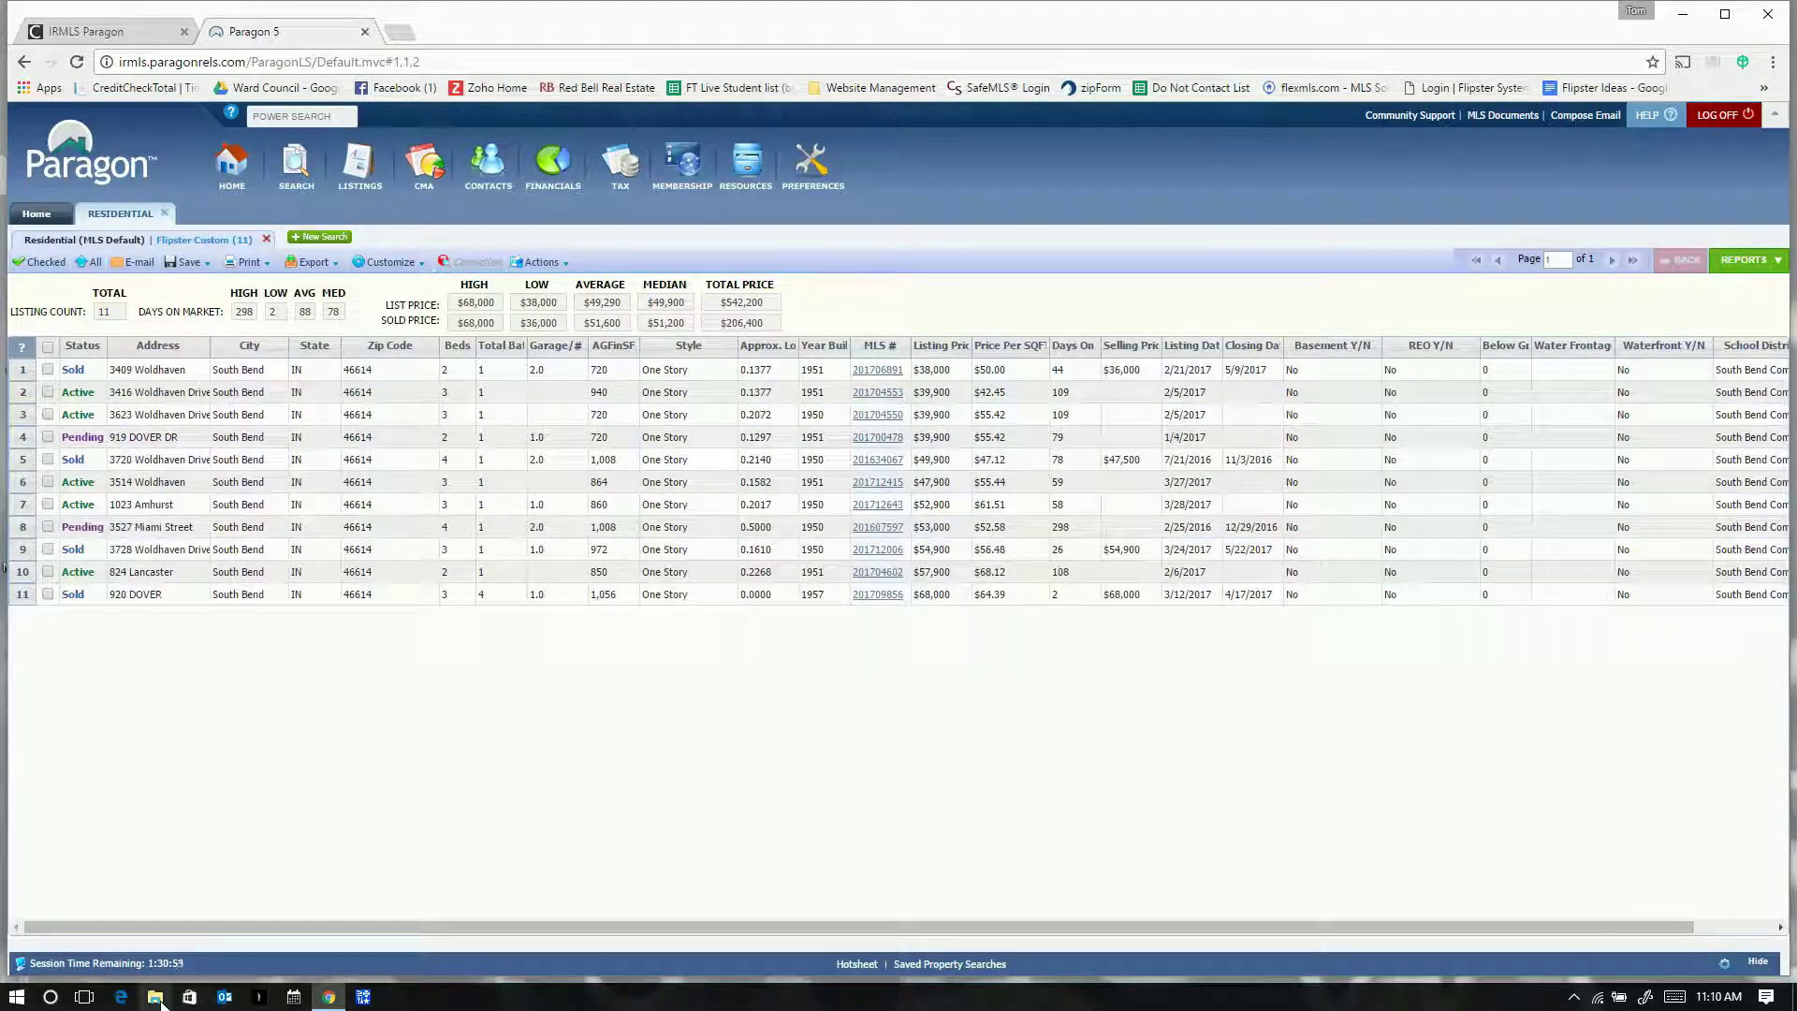
Step: Switch to File Explorer and open the Paragon MLS Comp Sheet Macro workbook from the Prospective folder inside Homes
{"action": "left_click", "coordinate": [156, 998]}
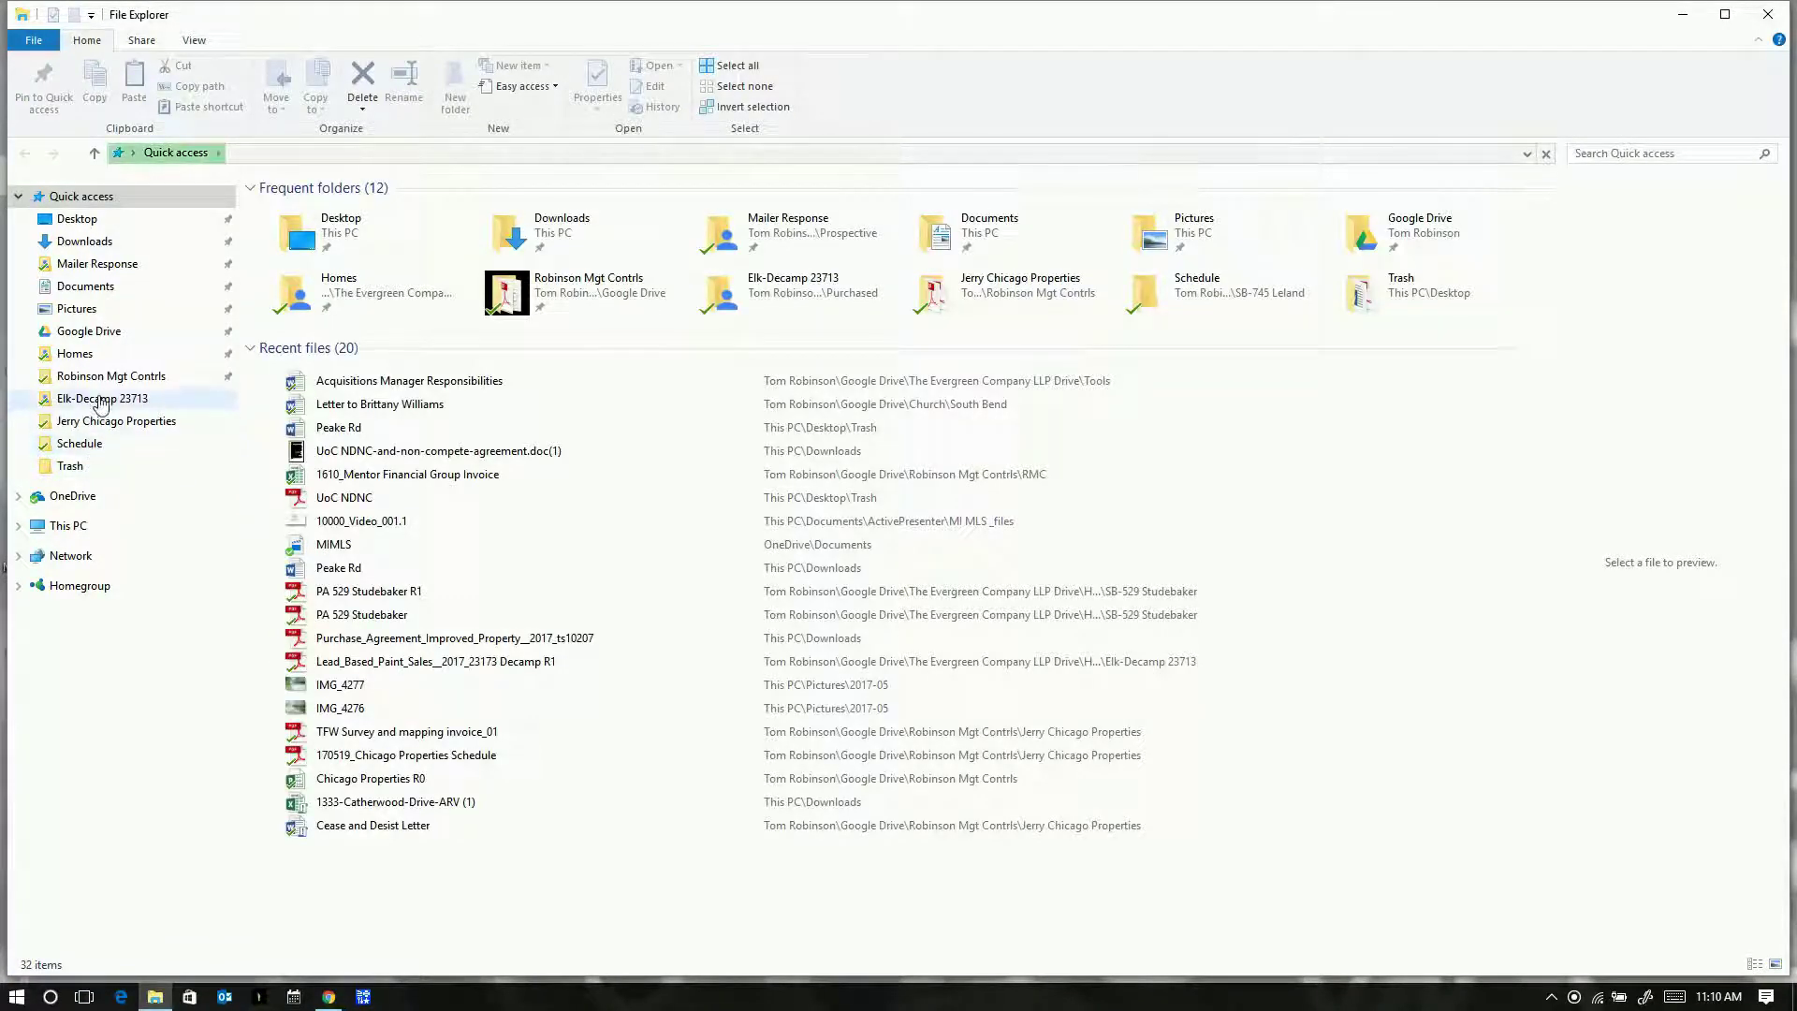
{"action": "left_click", "coordinate": [94, 355]}
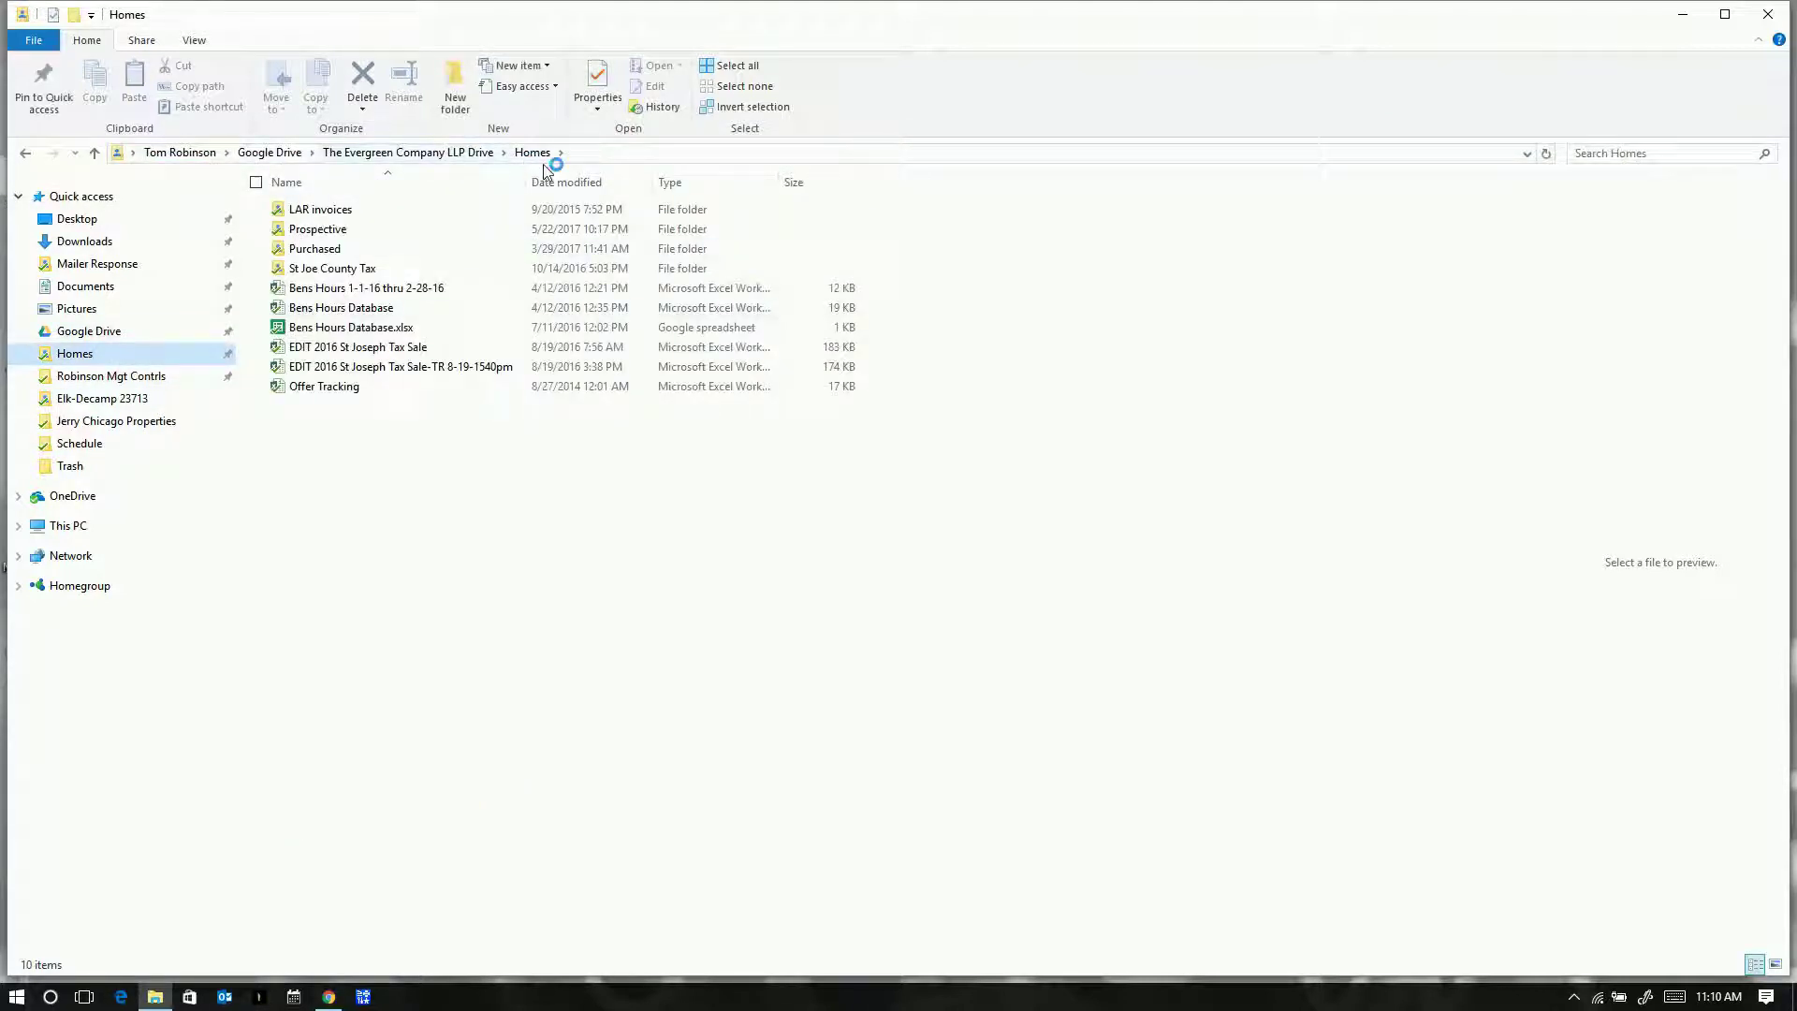
{"action": "double_click", "coordinate": [314, 231]}
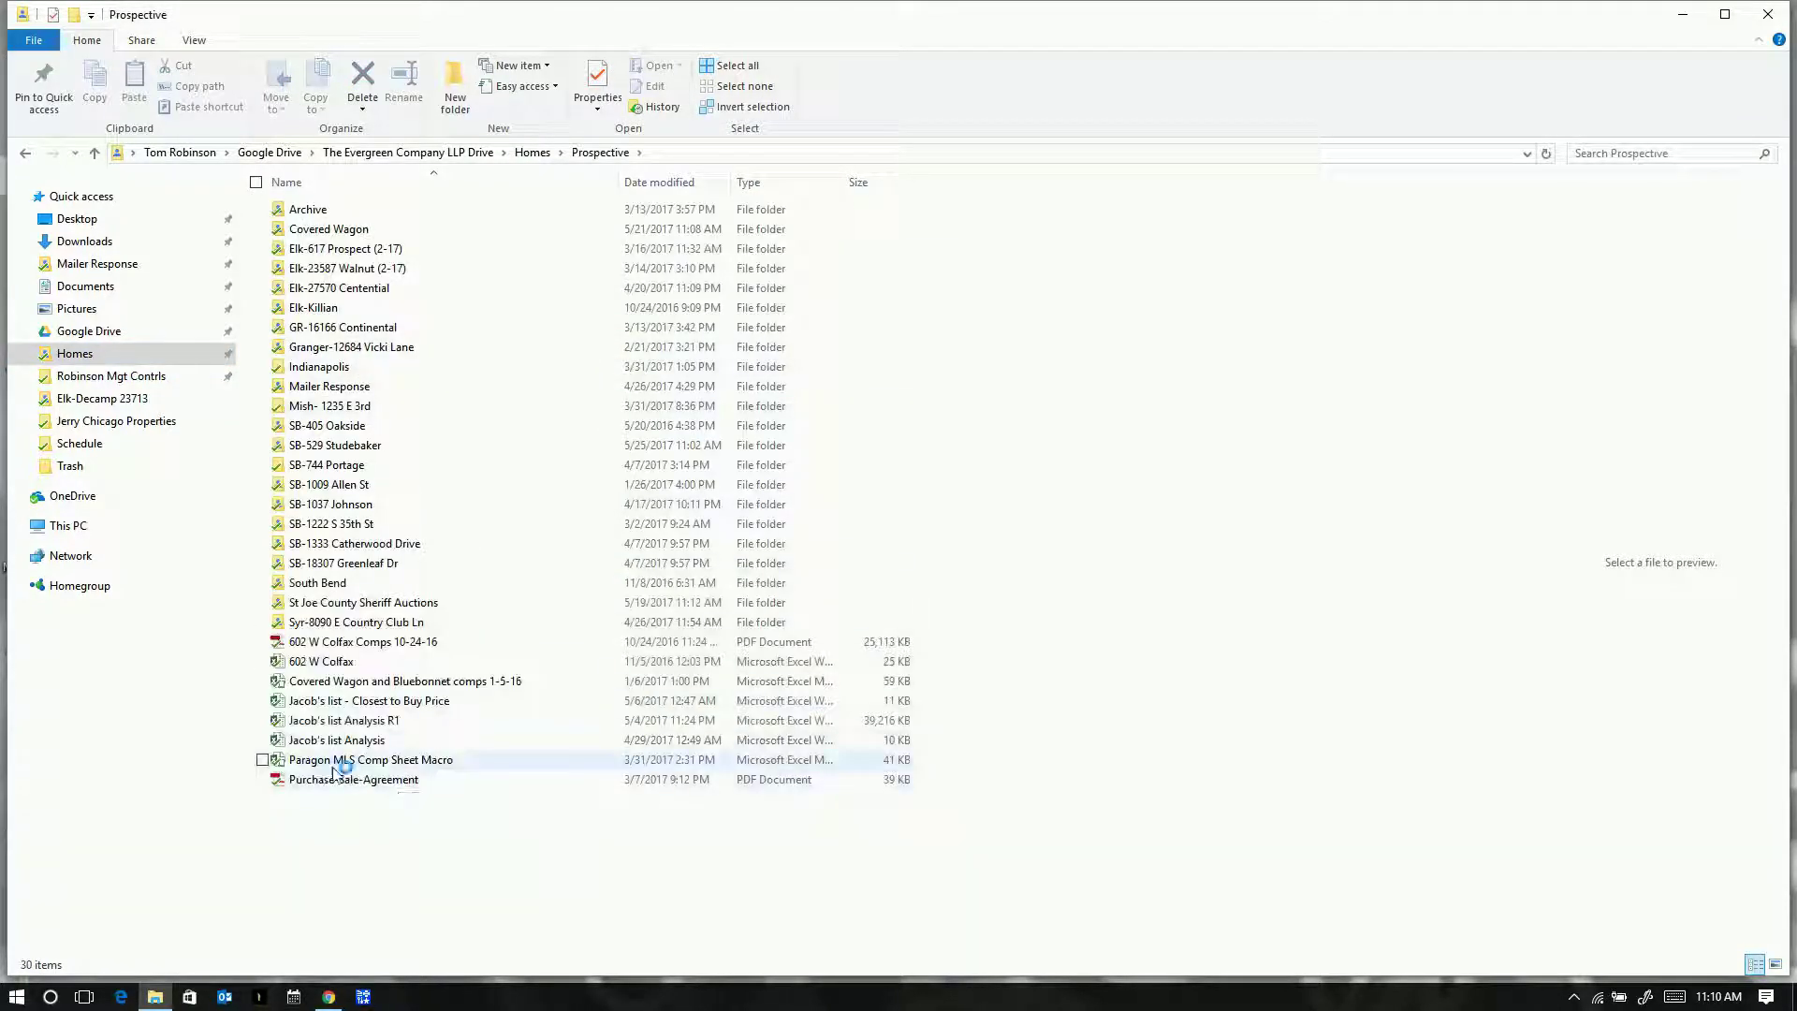
{"action": "left_click", "coordinate": [408, 766]}
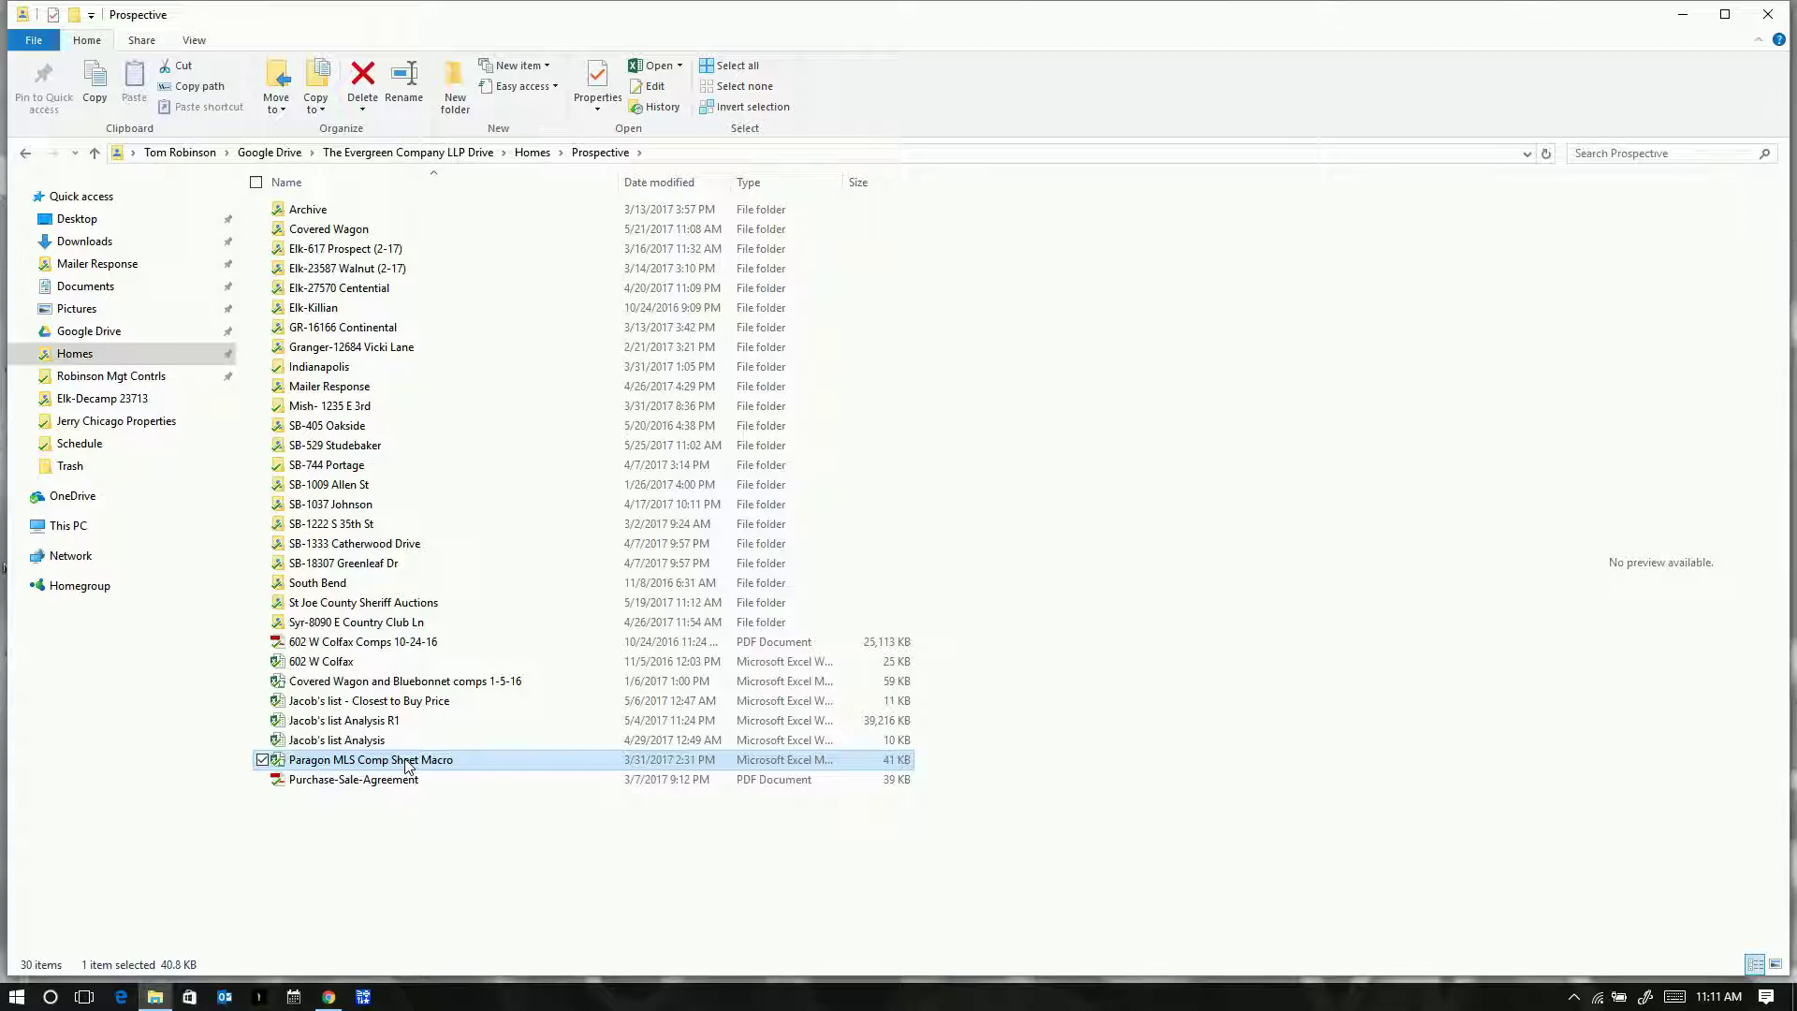
{"action": "double_click", "coordinate": [409, 760]}
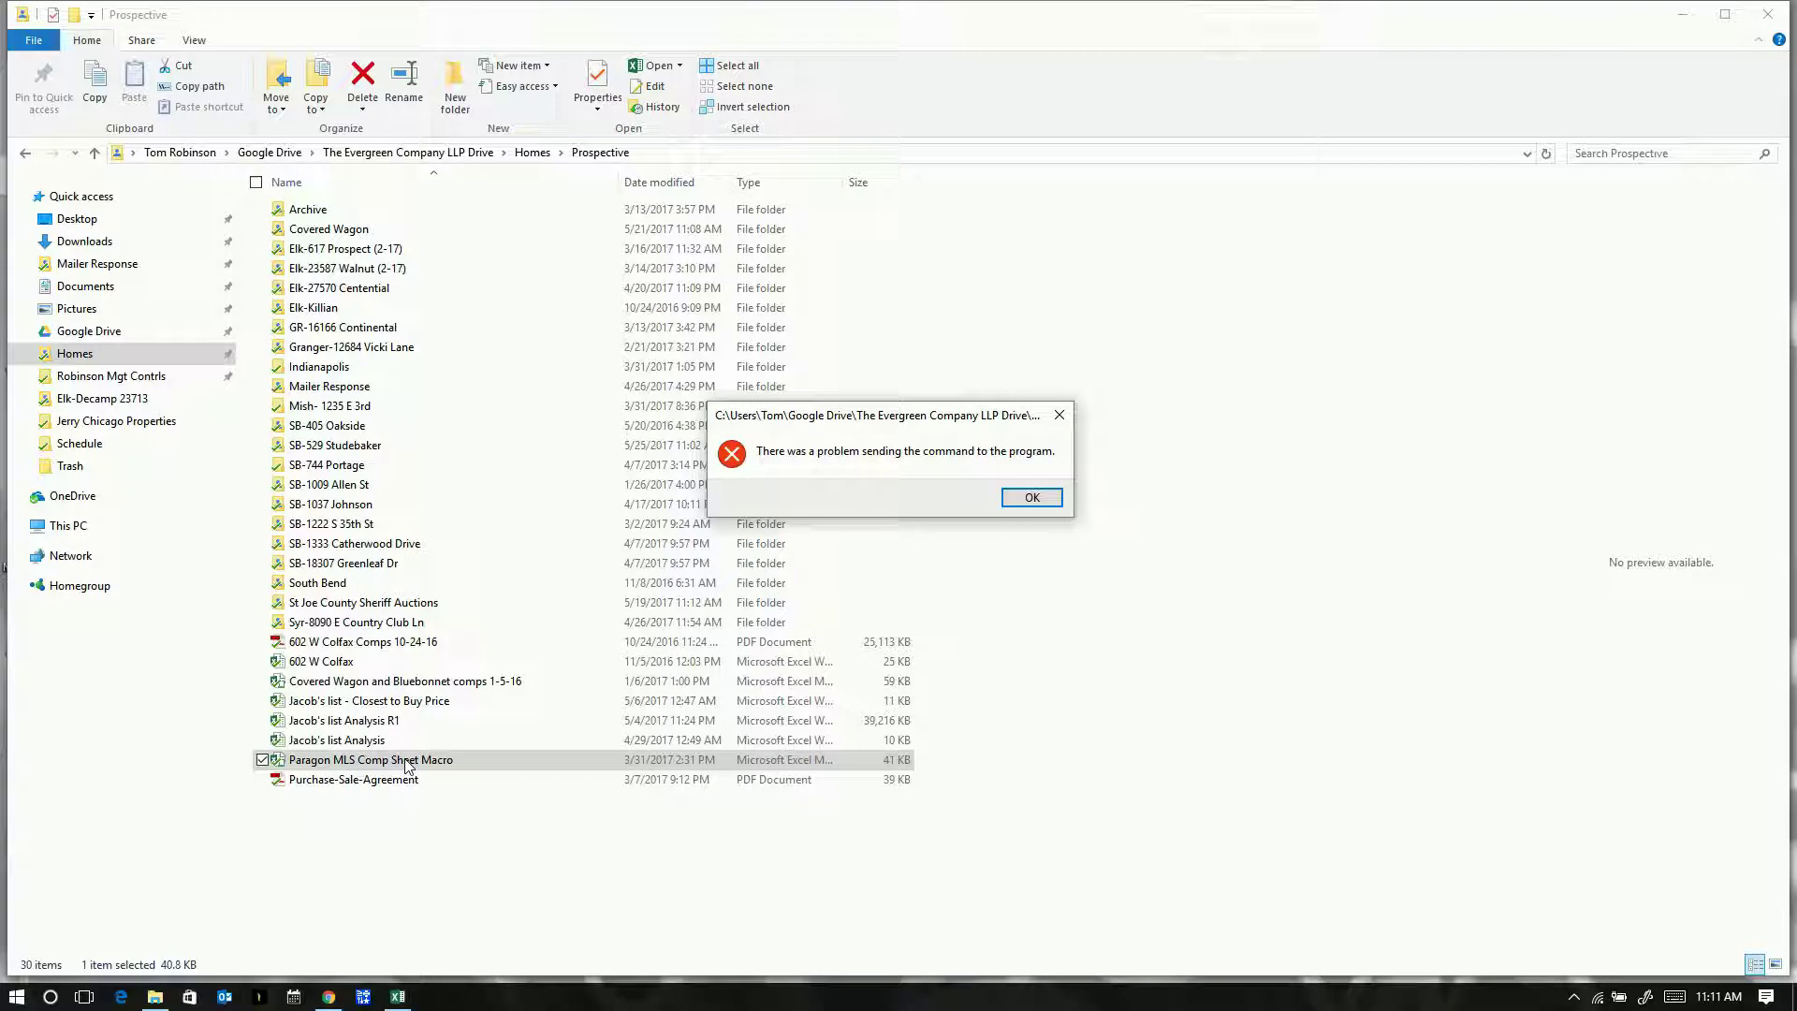
{"action": "left_click", "coordinate": [1033, 497]}
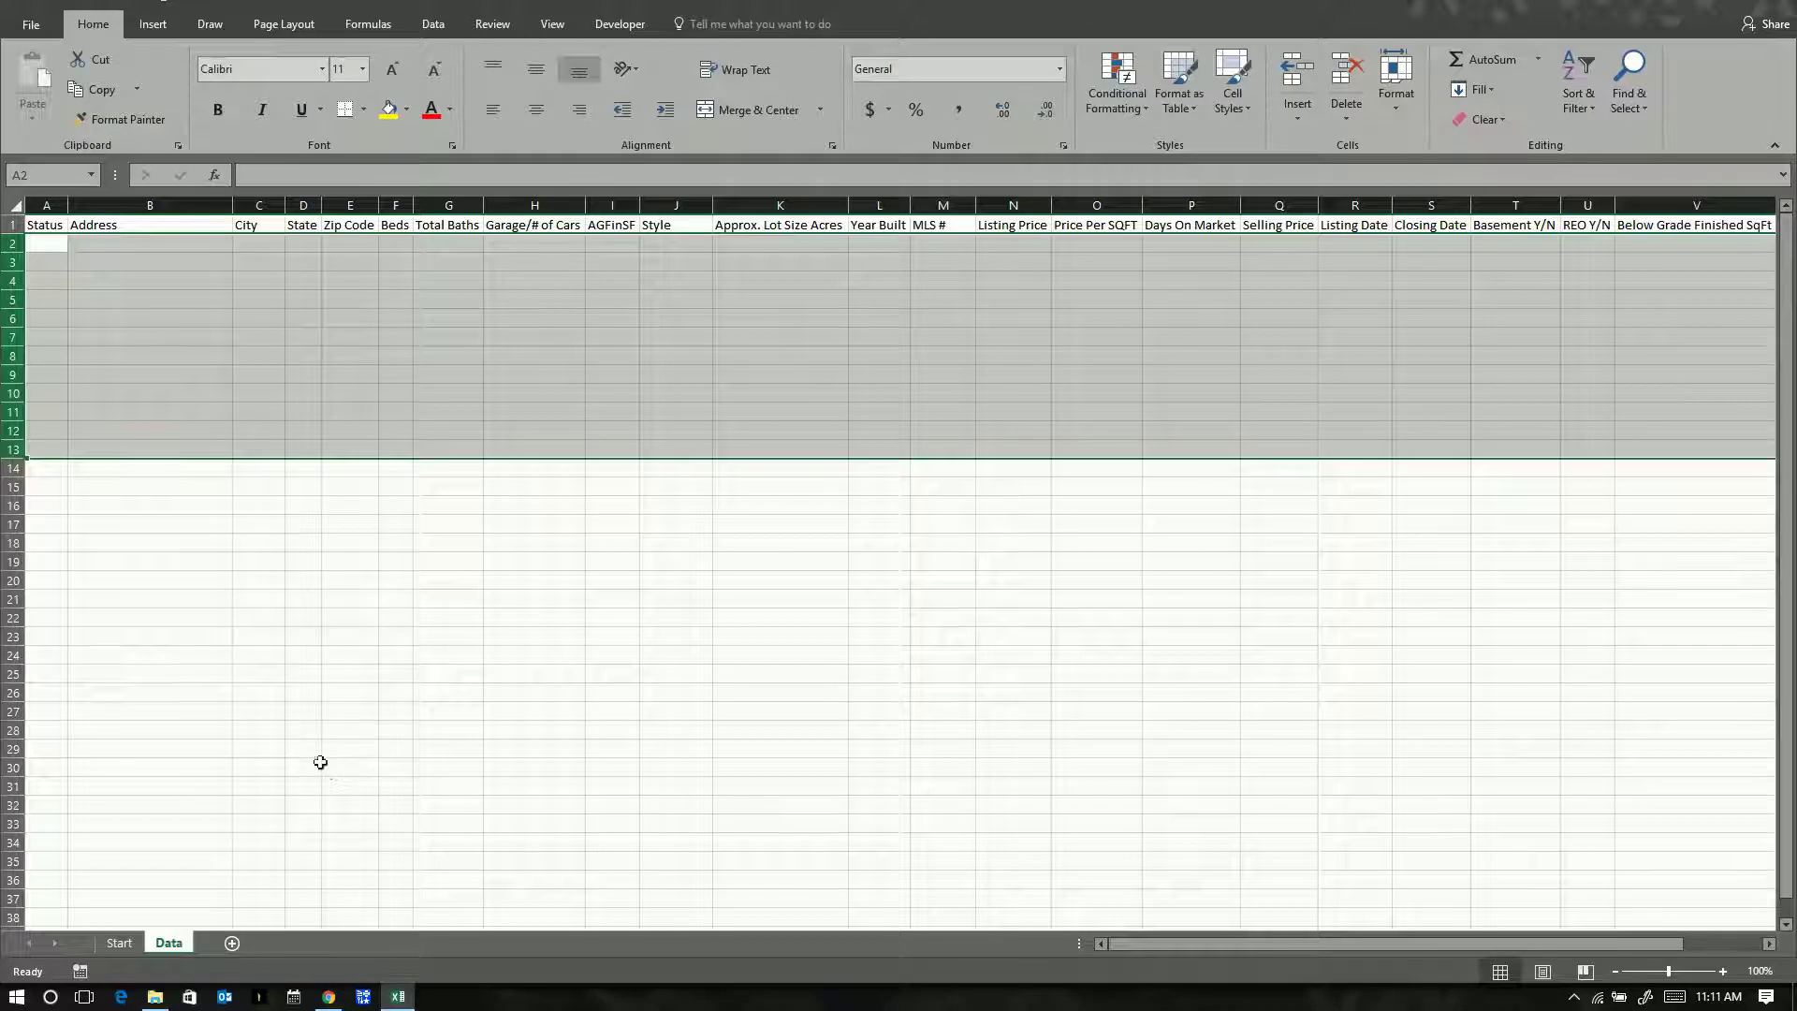
Step: Review the Run Report instructions on the Start sheet and the column headings A to T on the Data sheet
{"action": "left_click", "coordinate": [120, 942]}
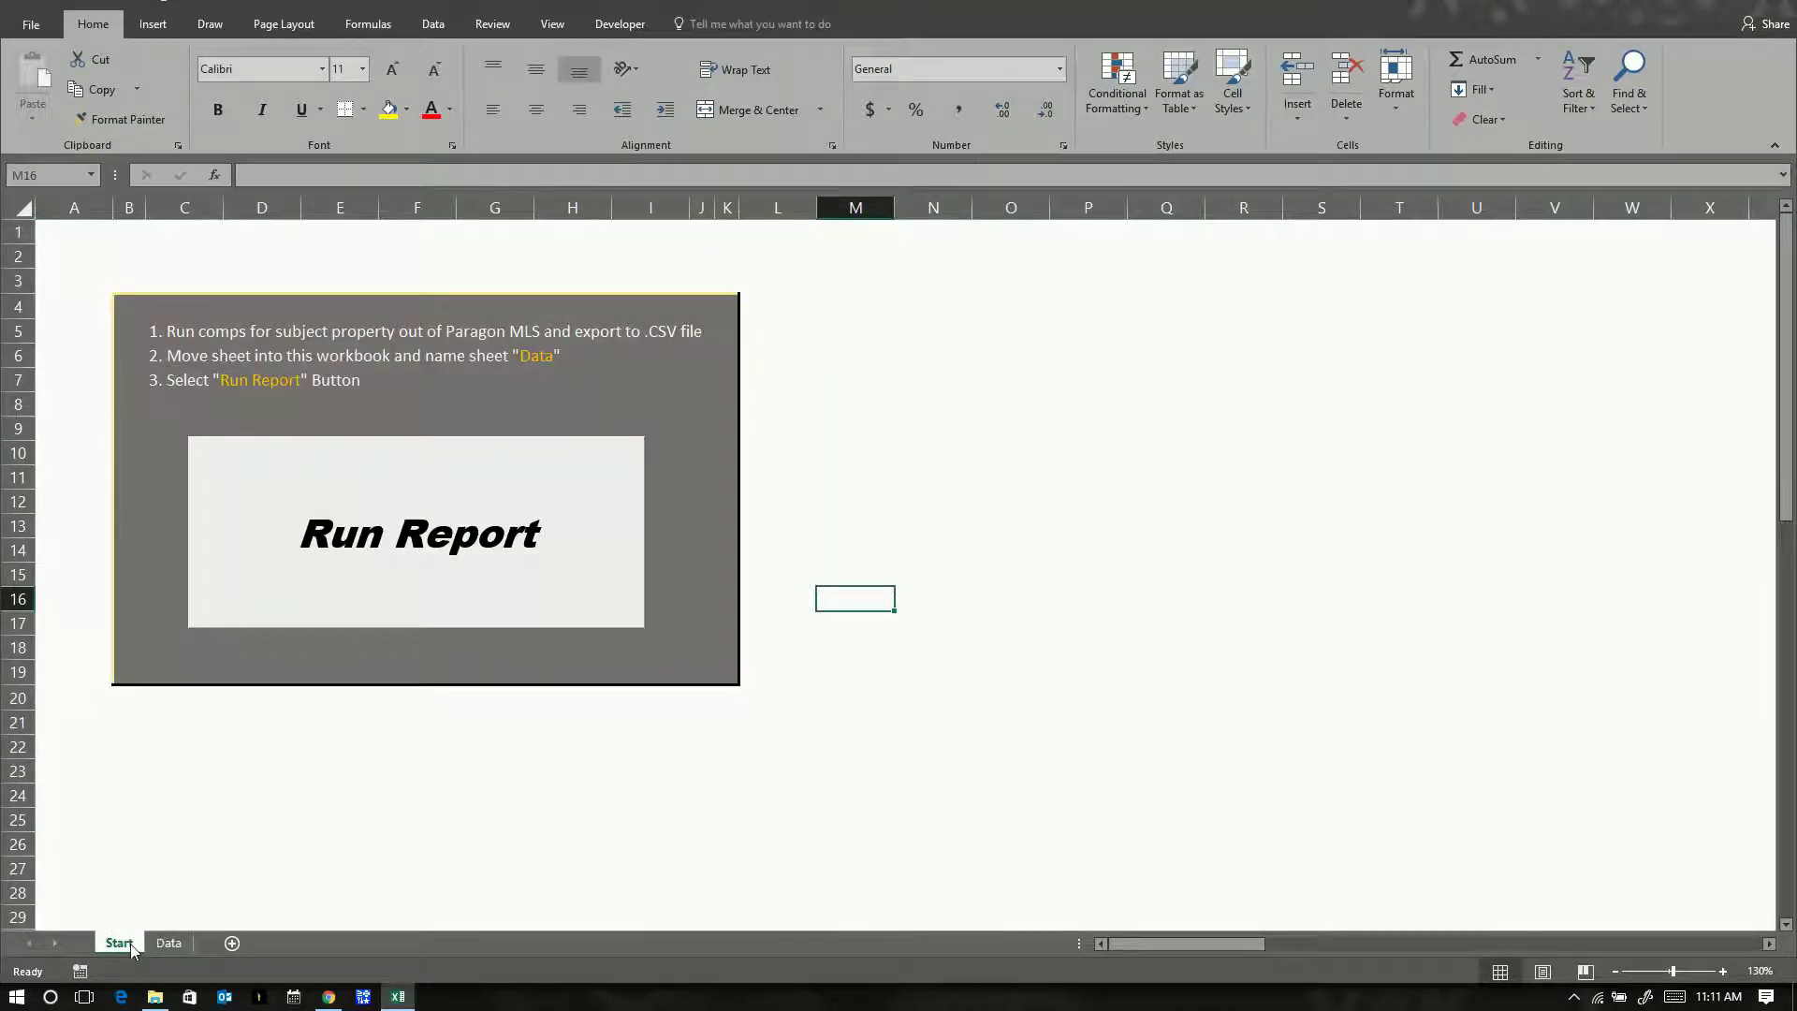
{"action": "left_click", "coordinate": [169, 942]}
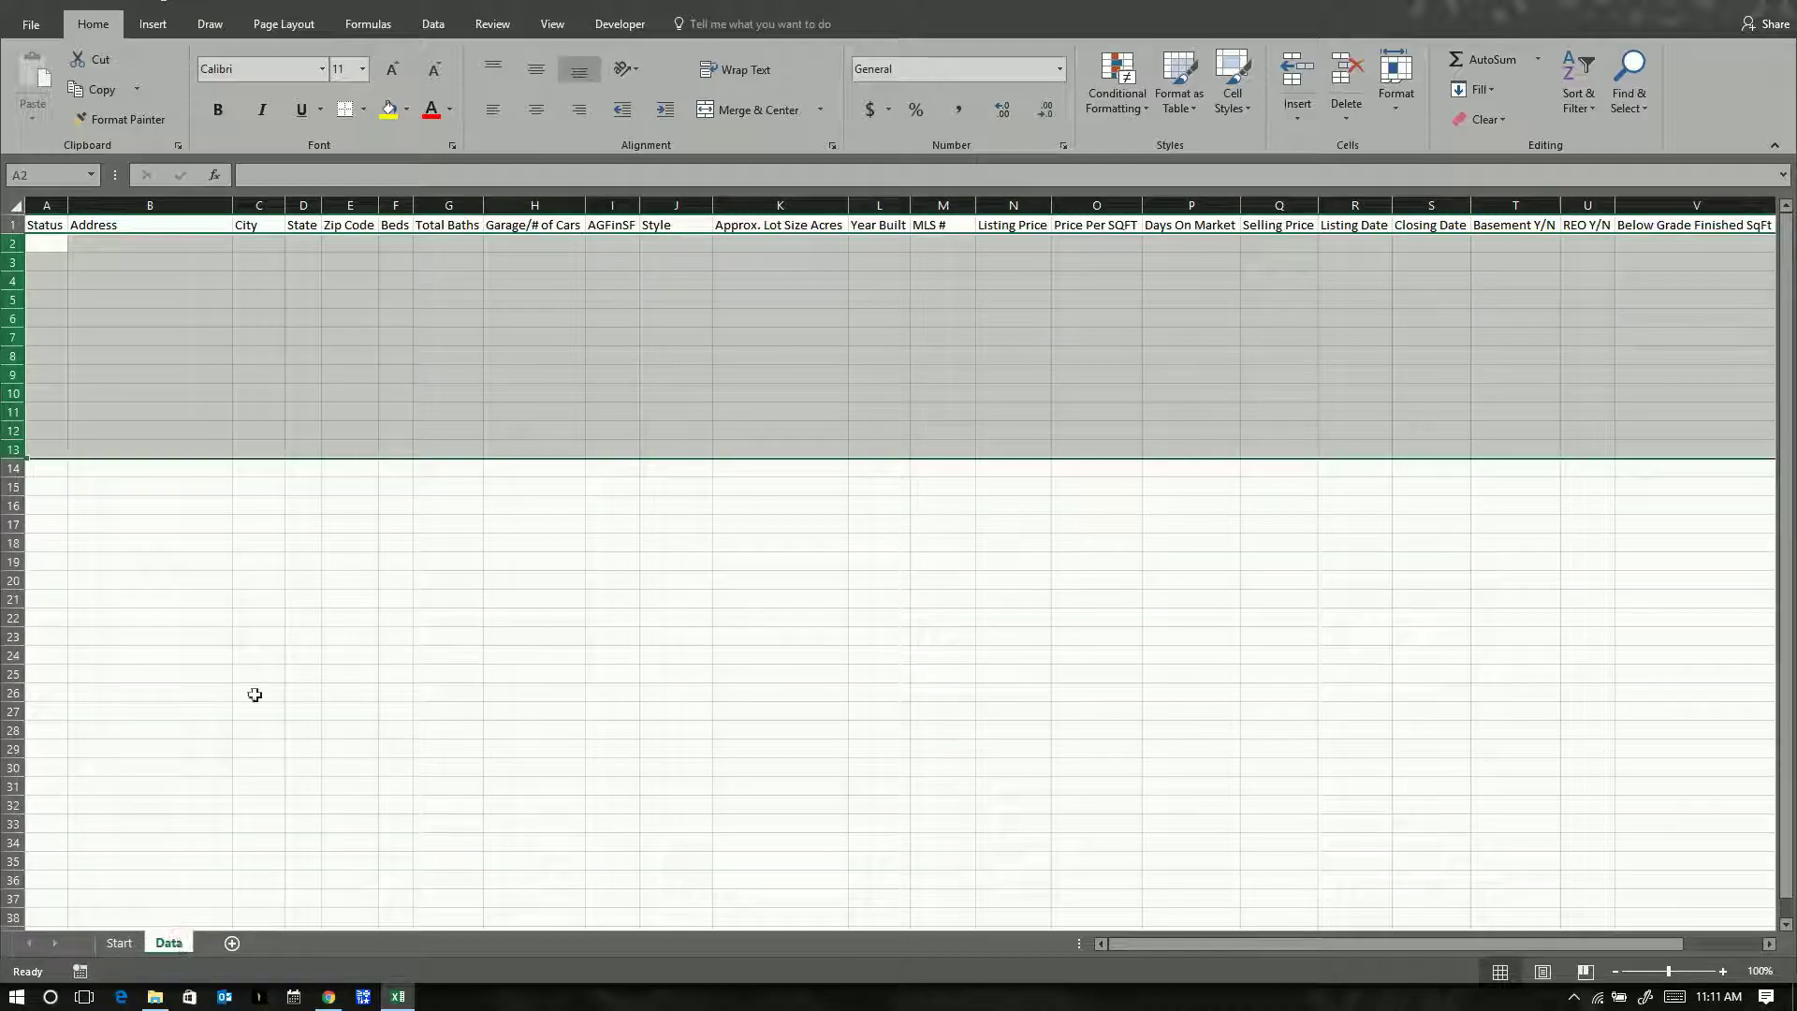
{"action": "left_click_drag", "start_coordinate": [45, 205], "coordinate": [1484, 198]}
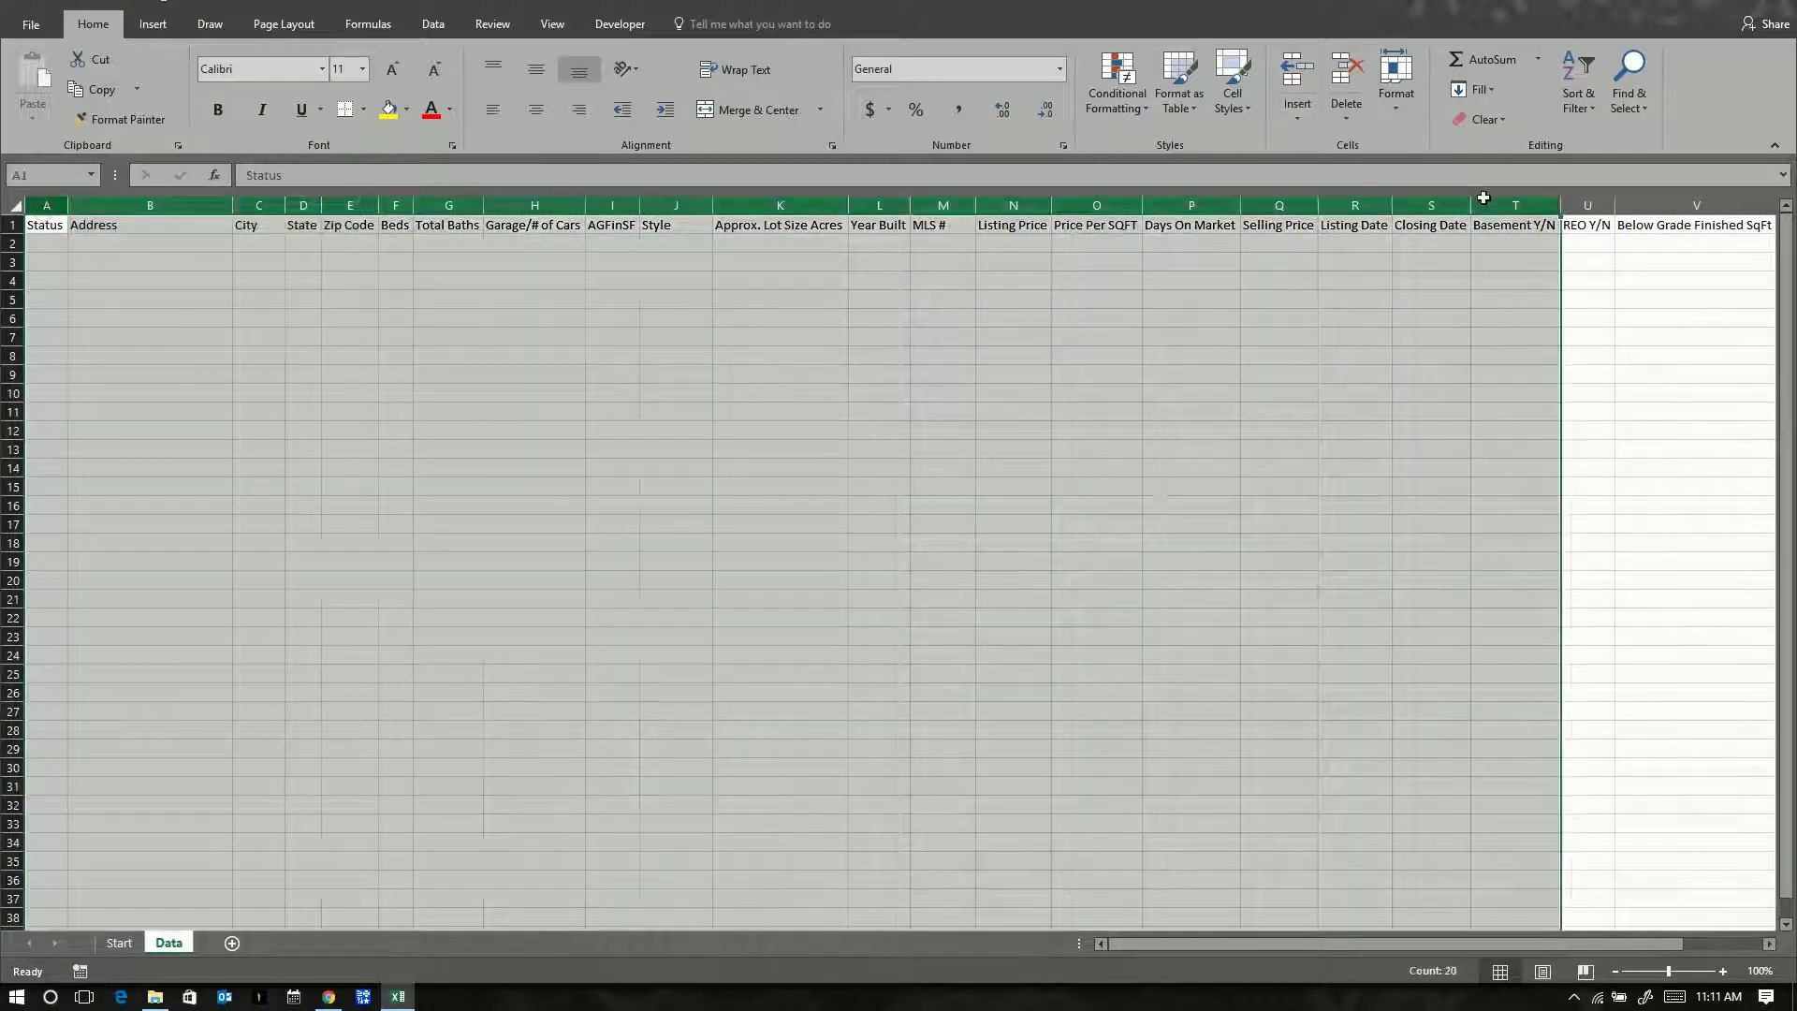
Step: Switch back to Paragon in the browser and export all listings to CSV with the Flipster Custom spreadsheet layout
{"action": "left_click", "coordinate": [328, 998]}
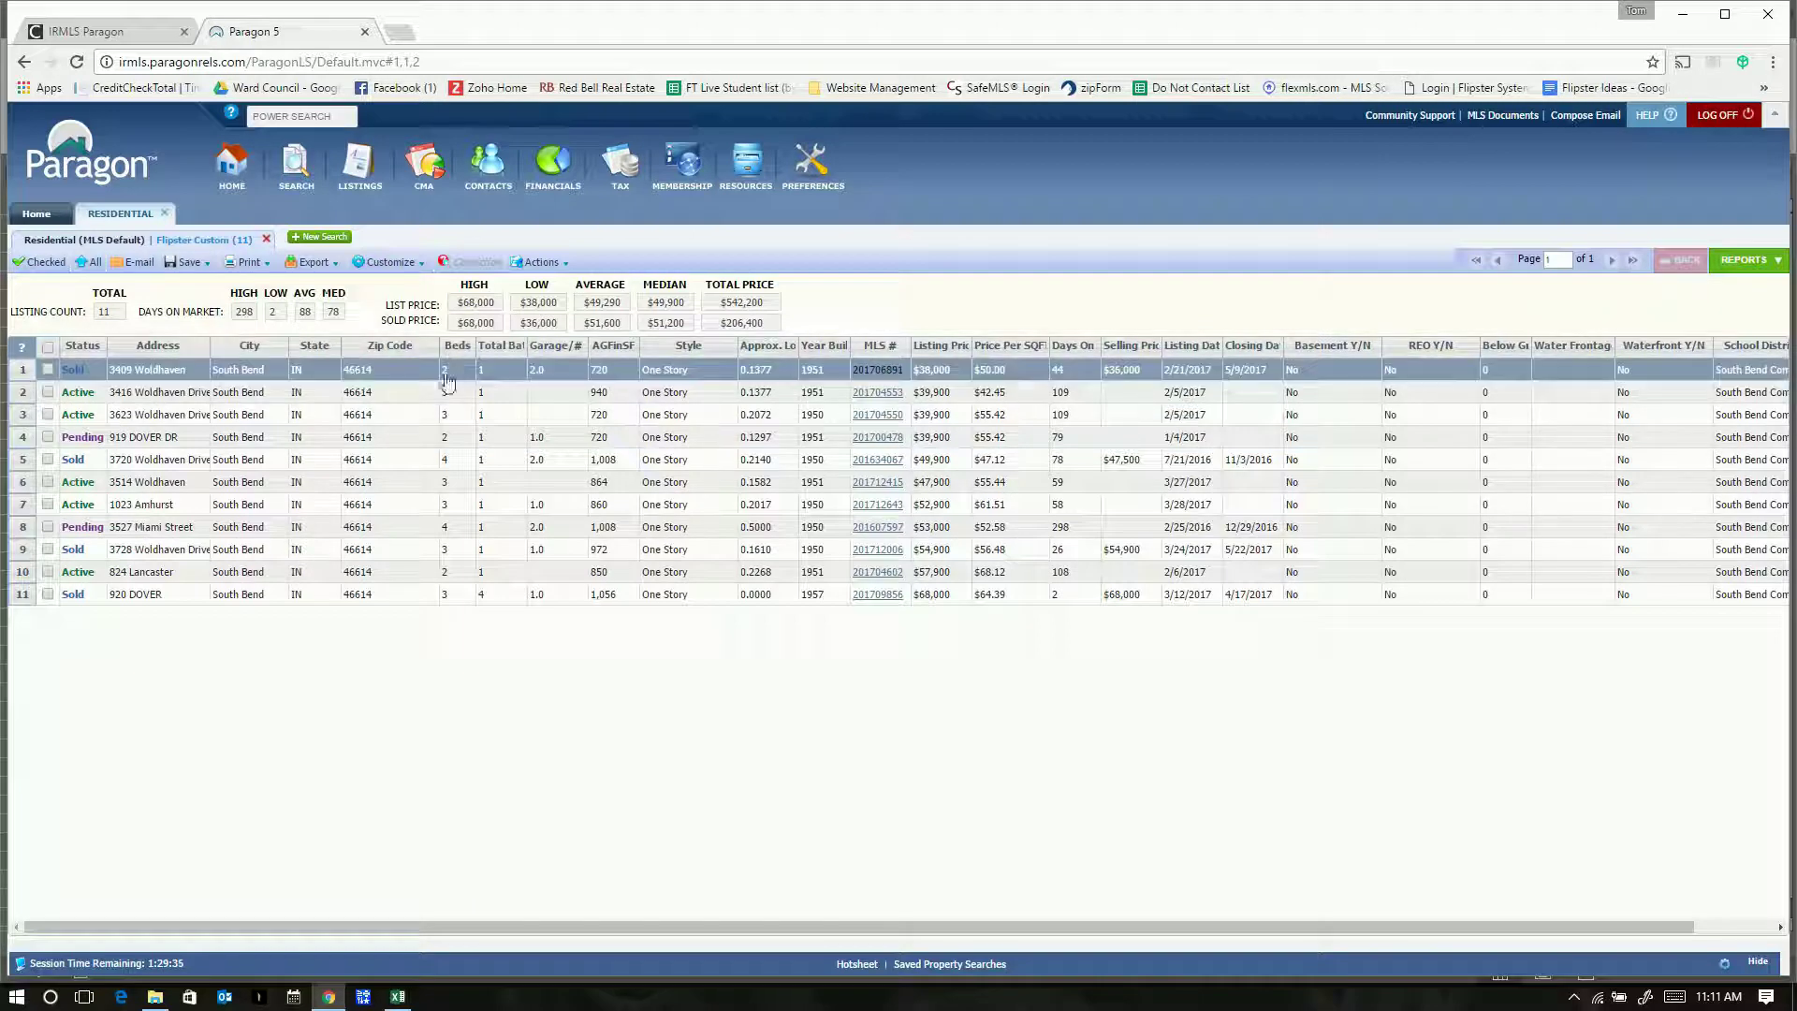
{"action": "left_click", "coordinate": [335, 264]}
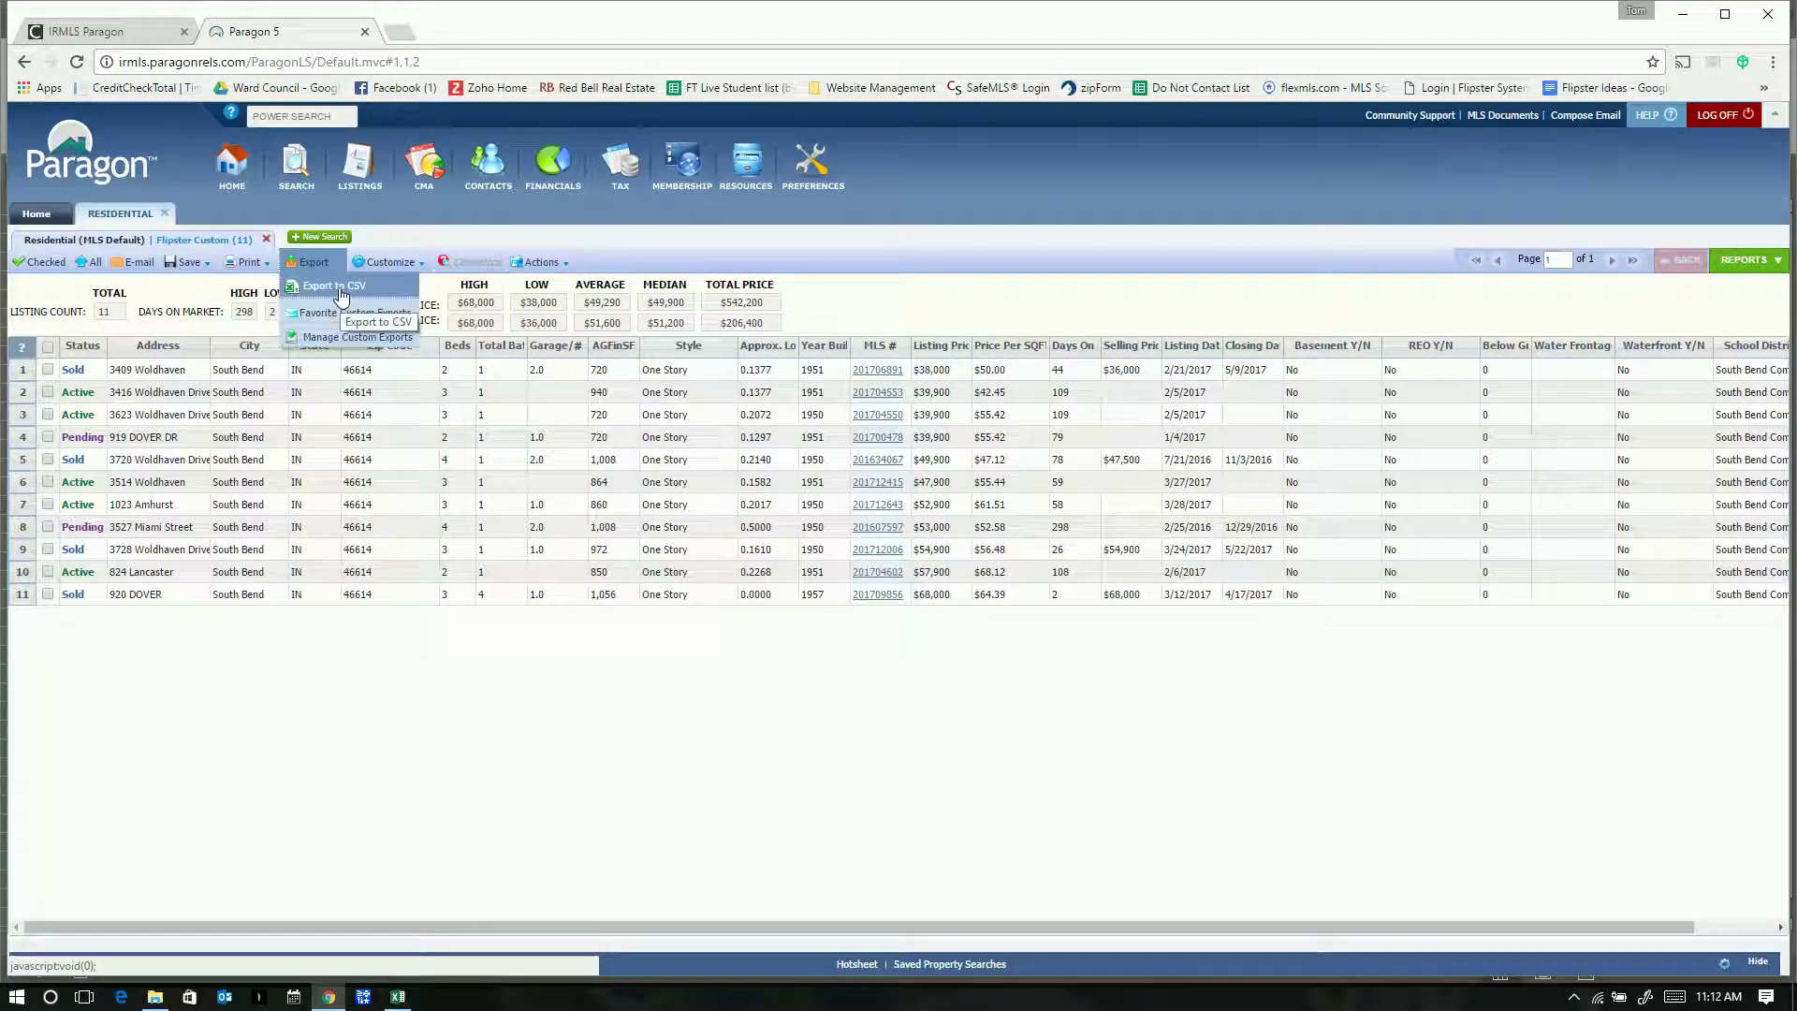
{"action": "left_click", "coordinate": [341, 294]}
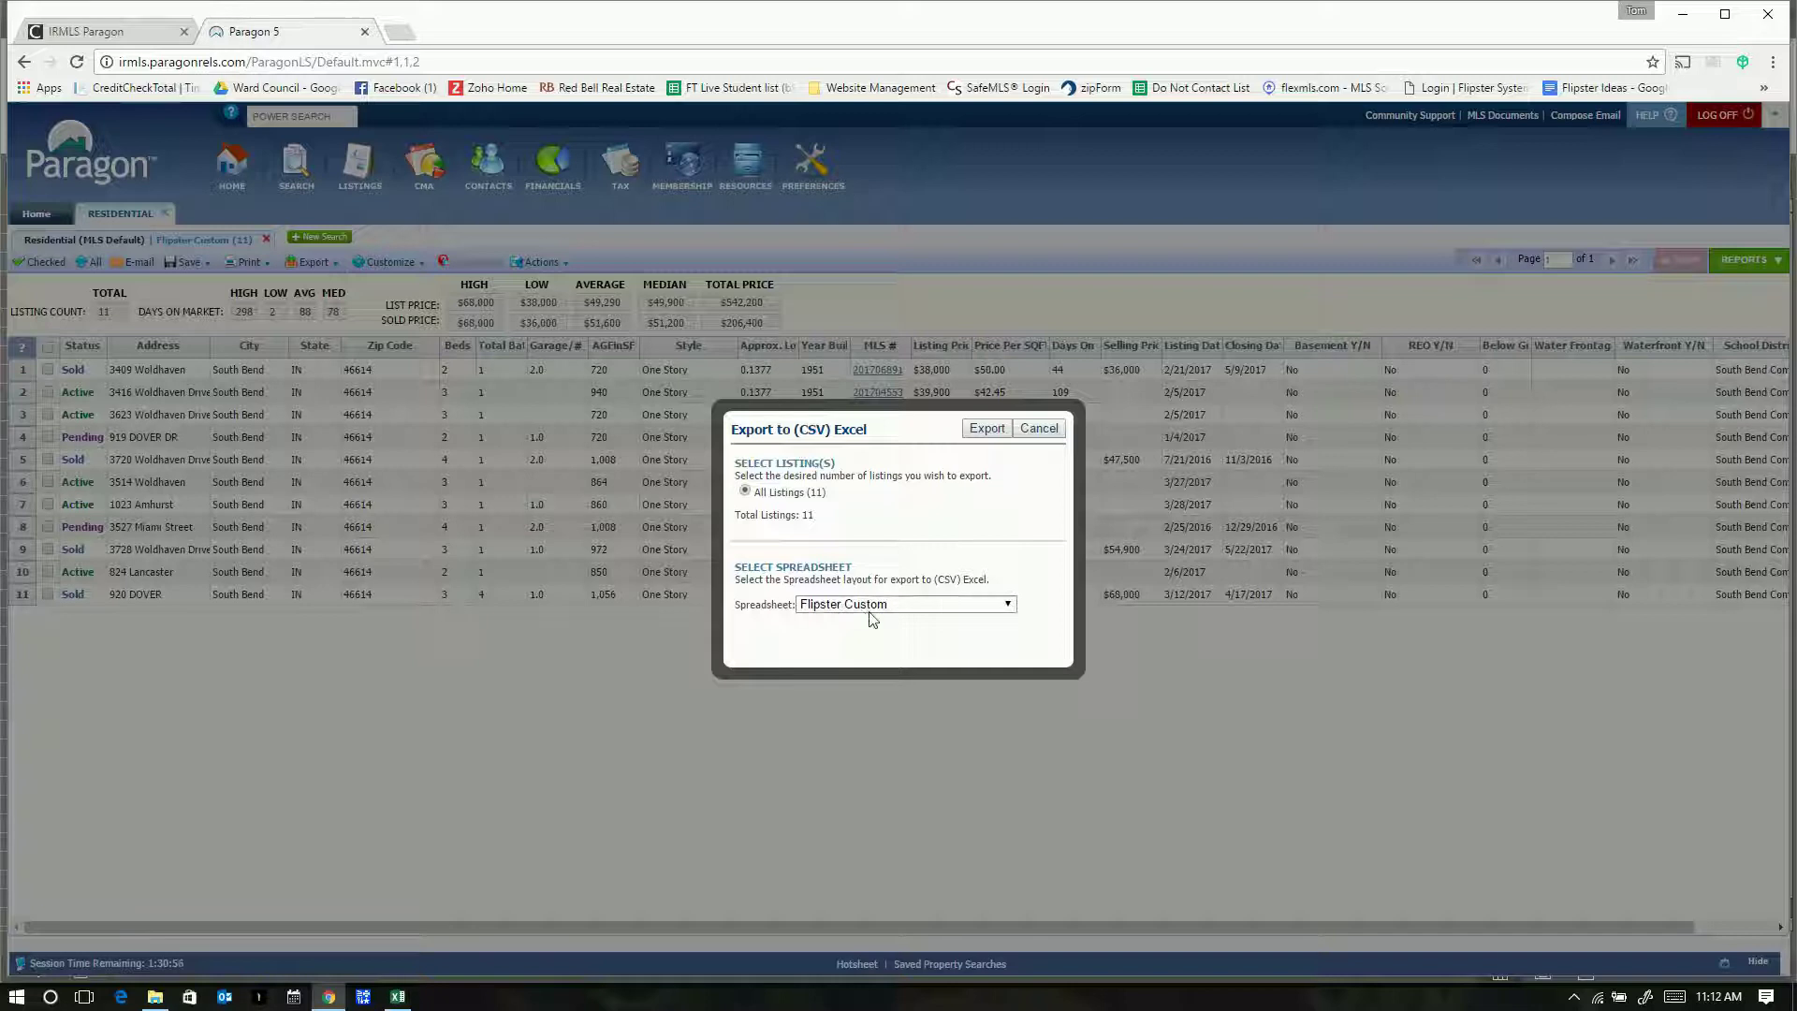
{"action": "left_click", "coordinate": [985, 428]}
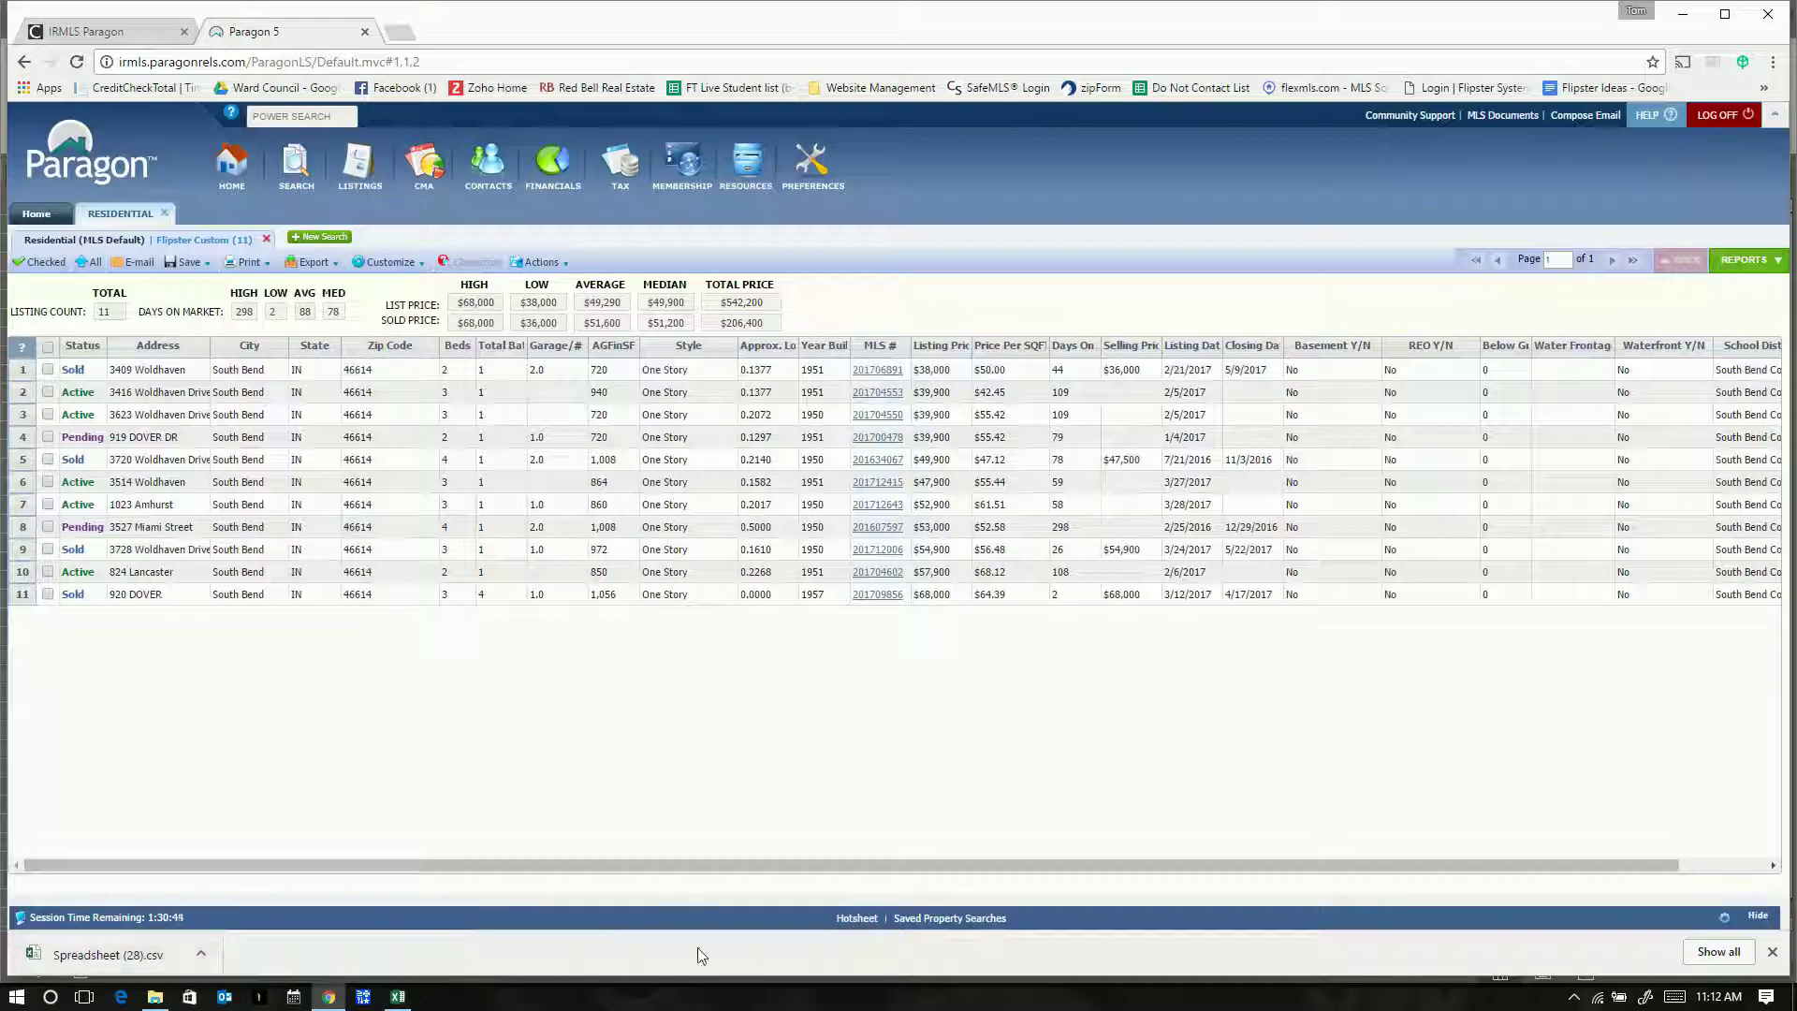
Step: Open the downloaded Spreadsheet (28).csv in Excel and copy all listing rows below the headings, A2:Z12
{"action": "left_click", "coordinate": [1775, 62]}
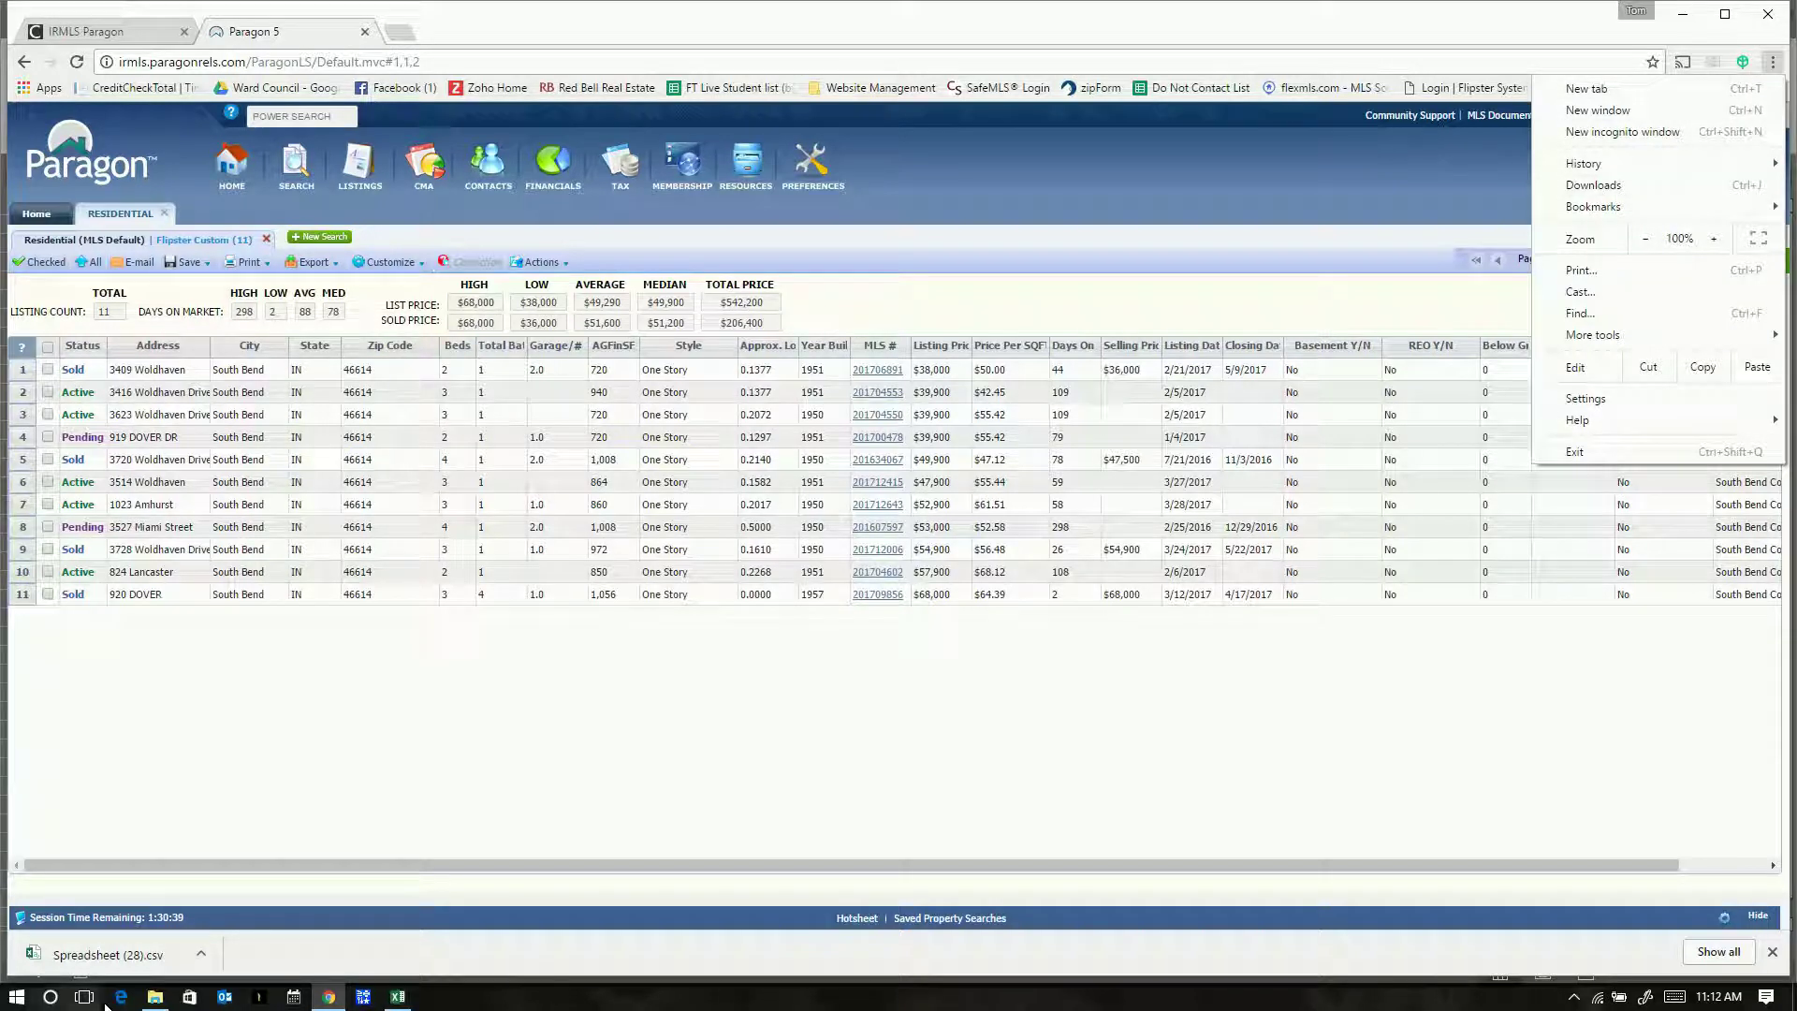
{"action": "left_click", "coordinate": [109, 953]}
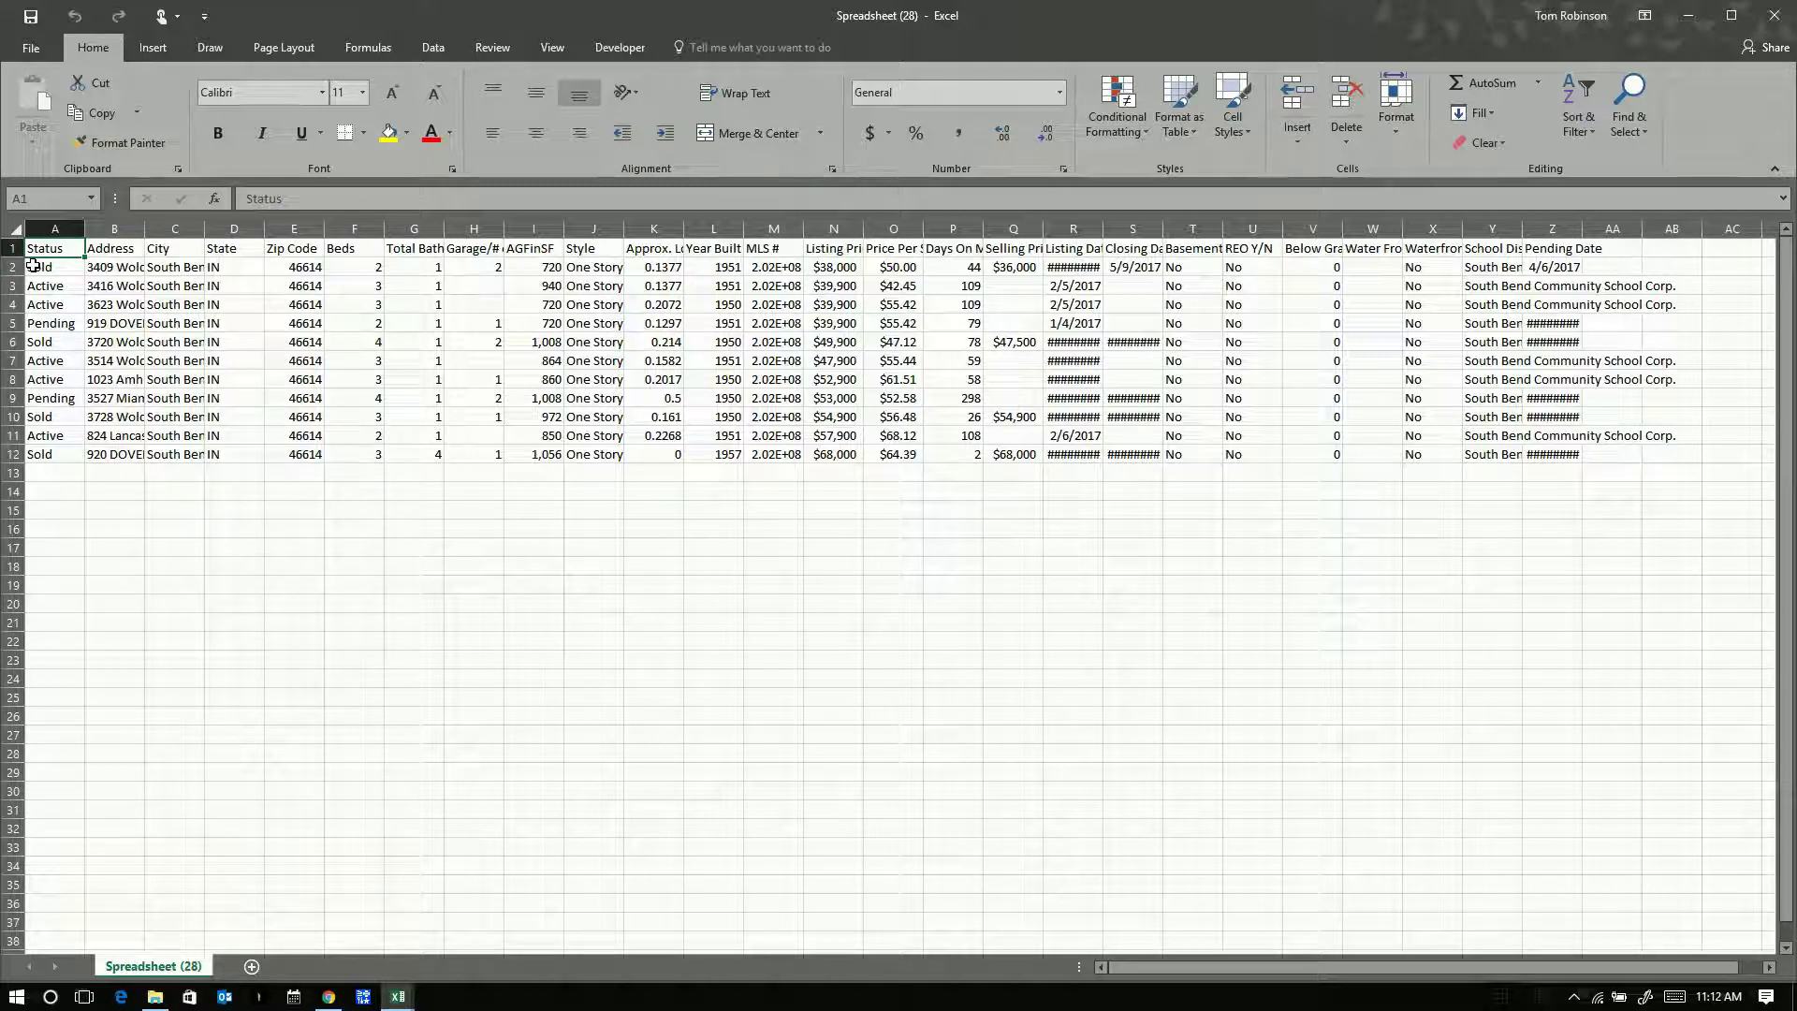
{"action": "left_click_drag", "start_coordinate": [32, 266], "coordinate": [117, 456]}
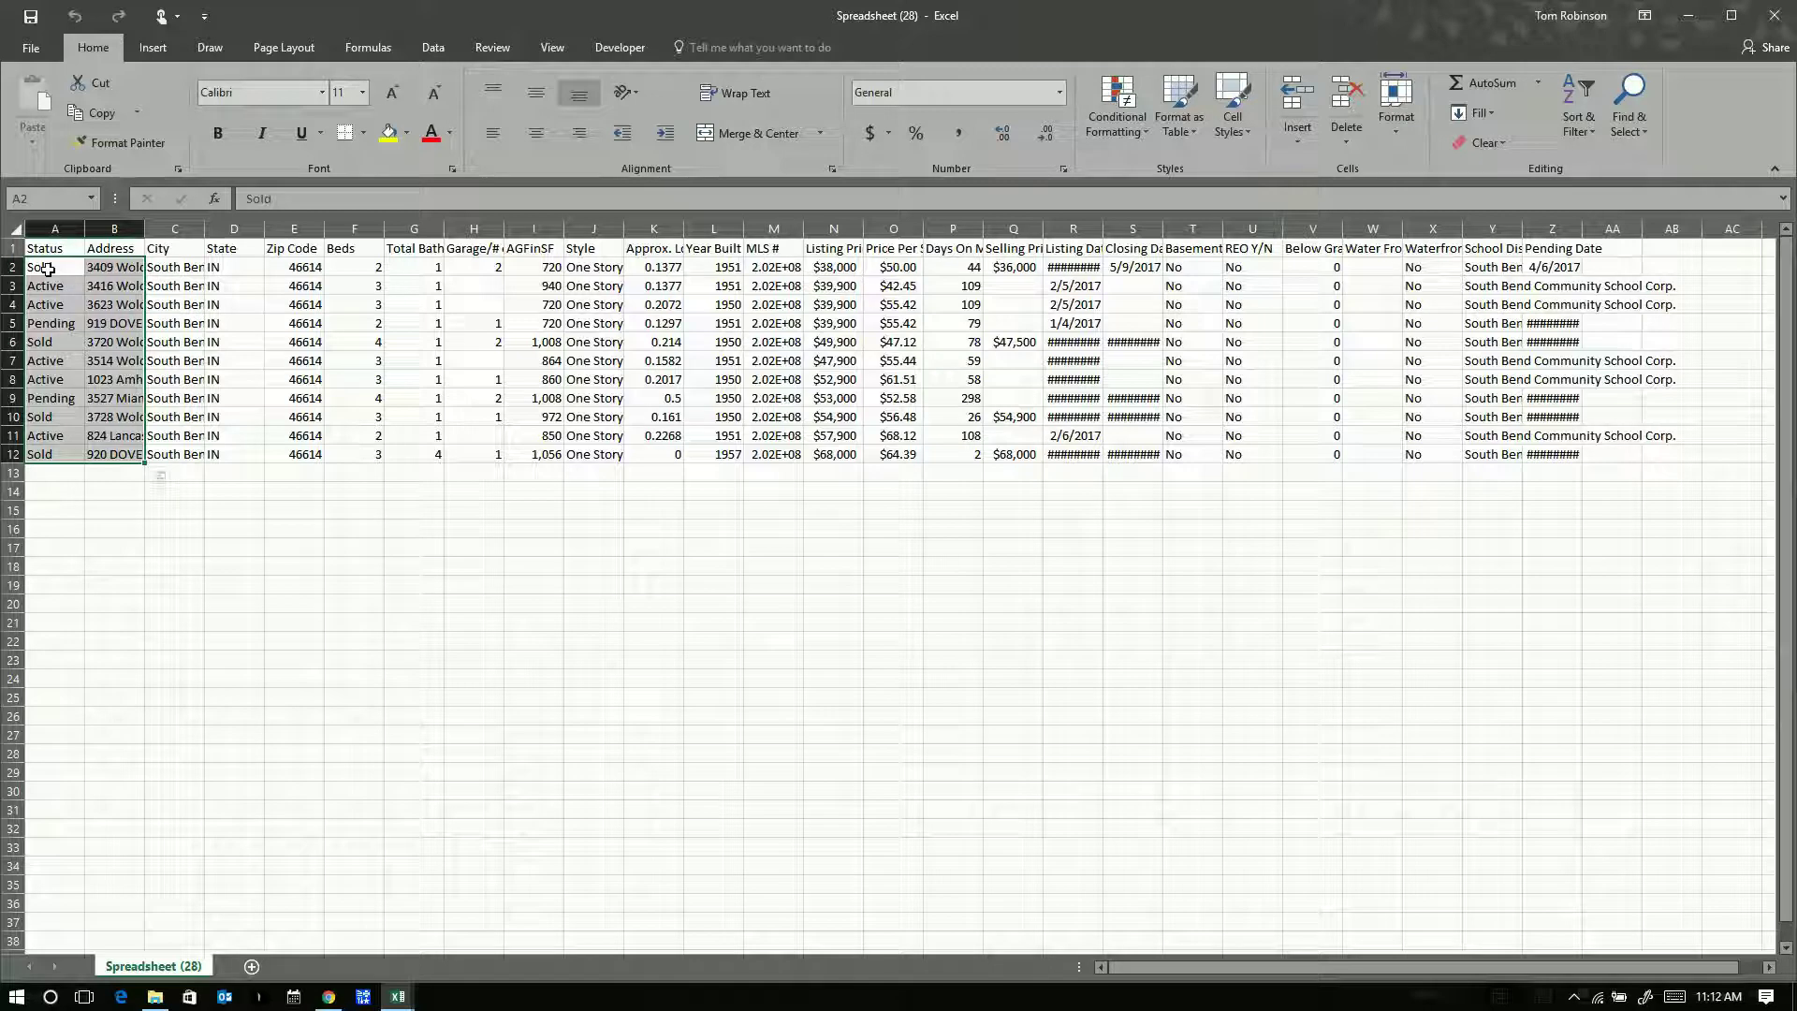
{"action": "left_click_drag", "start_coordinate": [43, 267], "coordinate": [1562, 450]}
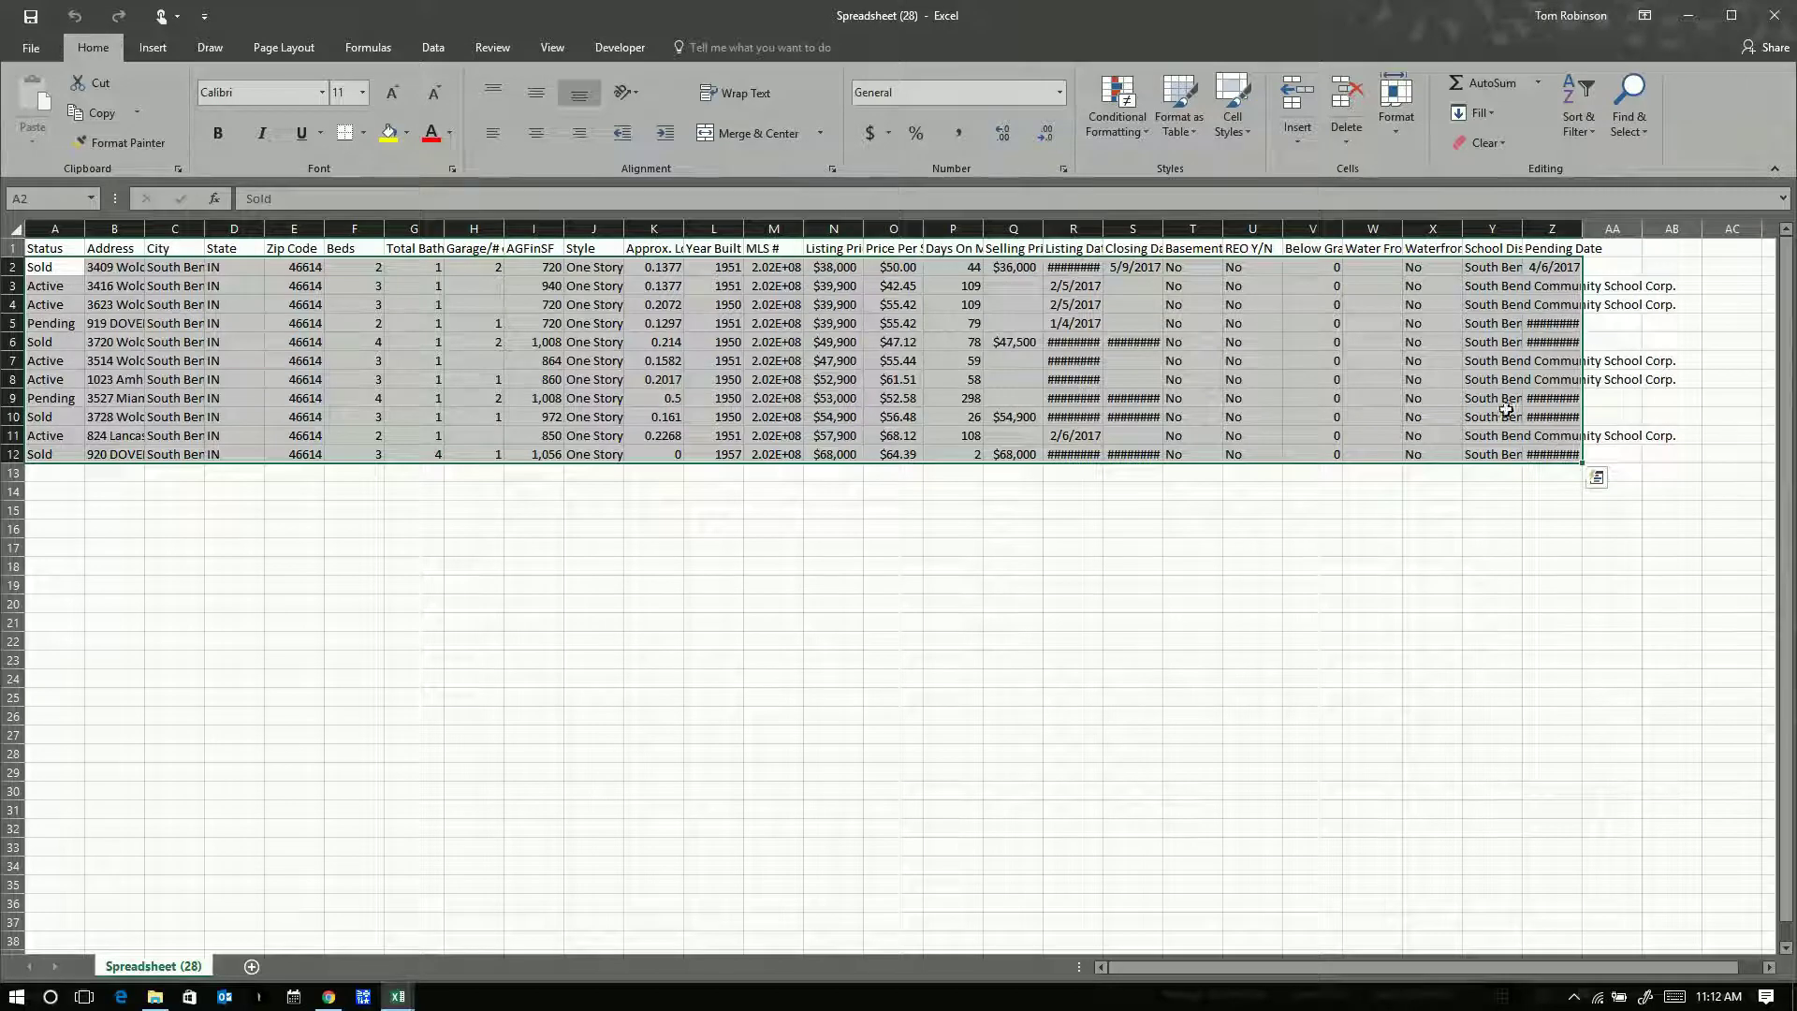
{"action": "right_click", "coordinate": [1237, 350]}
{"action": "left_click", "coordinate": [1279, 385]}
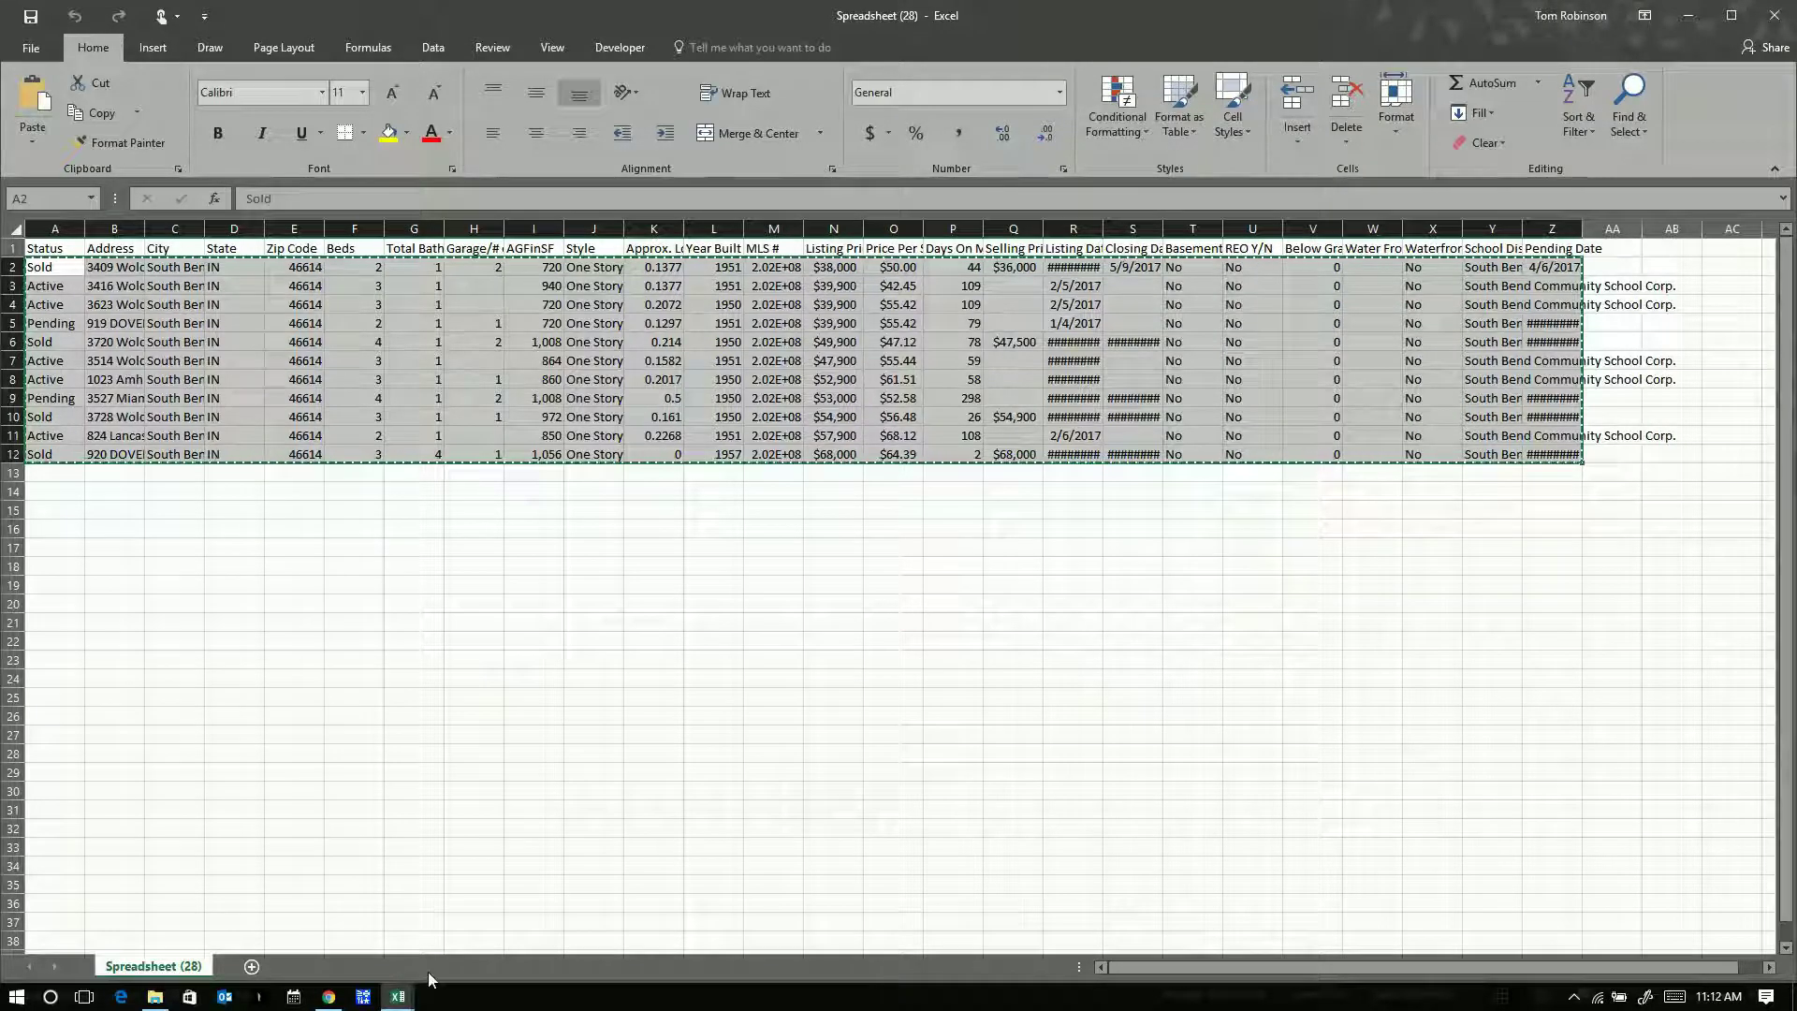
Step: Switch to the Comp Sheet Macro workbook and paste the copied listings into its Data sheet, starting at A2
{"action": "mouse_move", "coordinate": [400, 998]}
{"action": "left_click", "coordinate": [301, 941]}
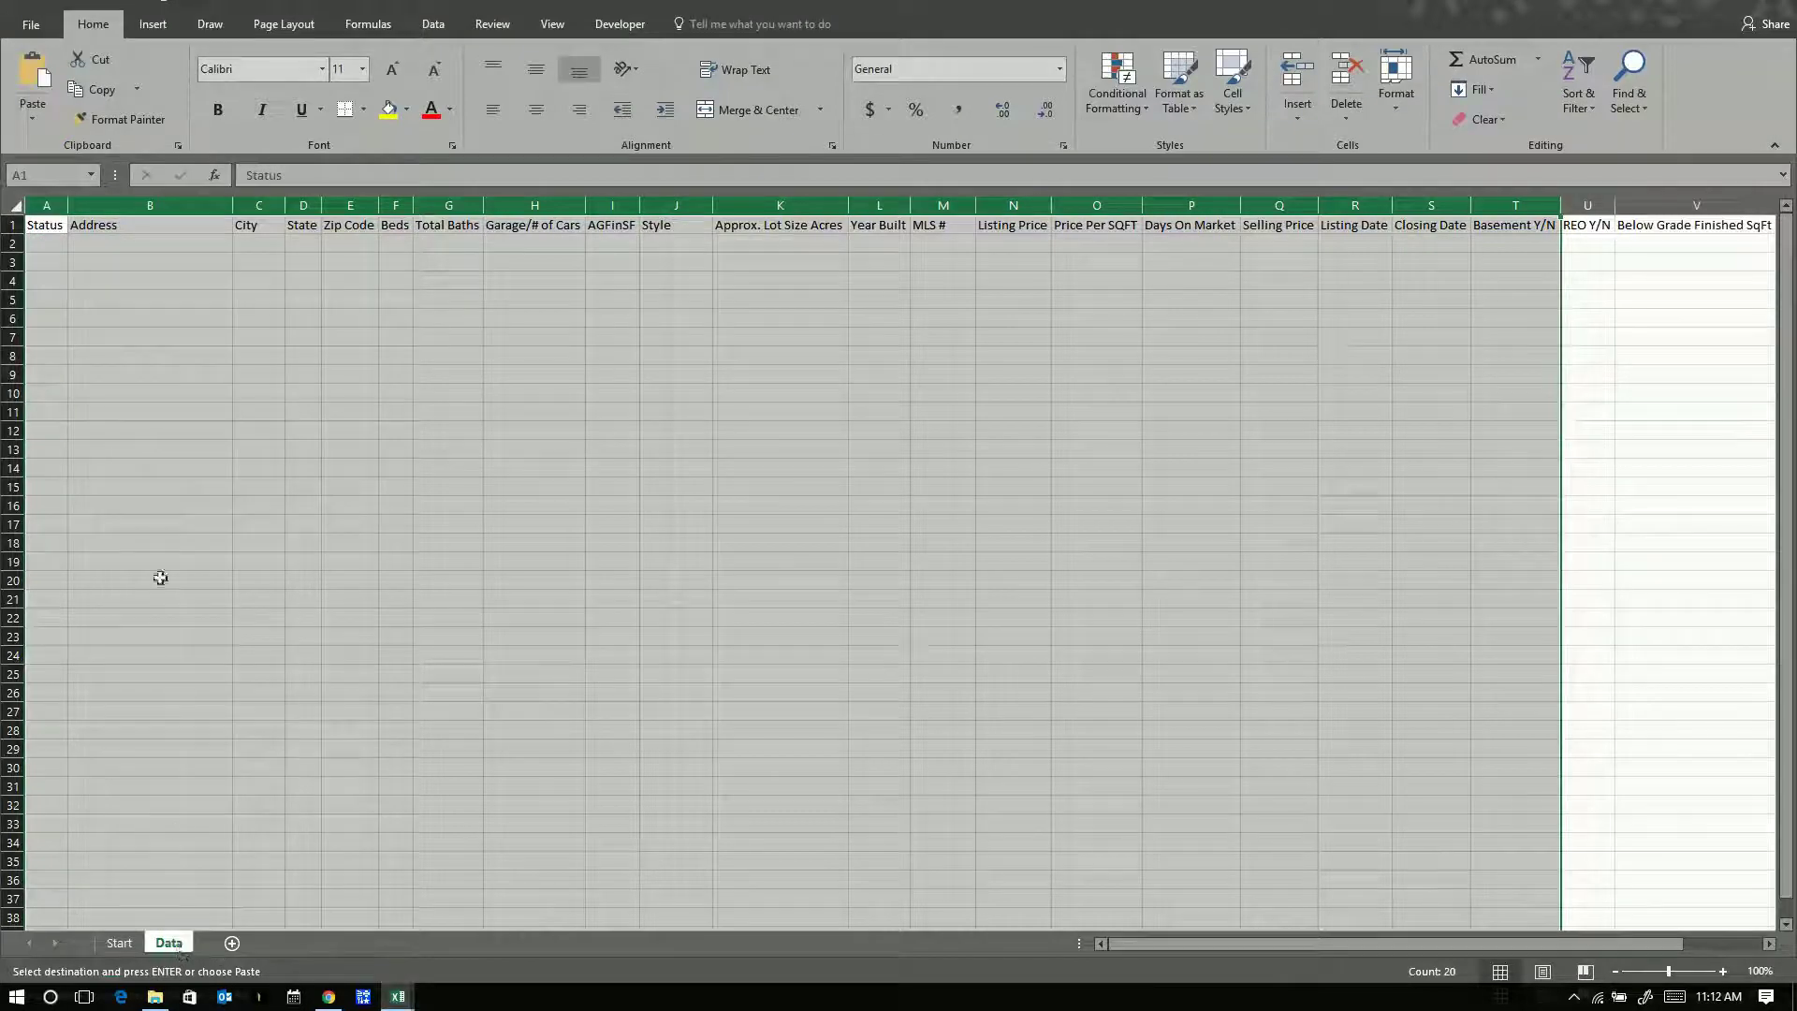
{"action": "left_click", "coordinate": [44, 246]}
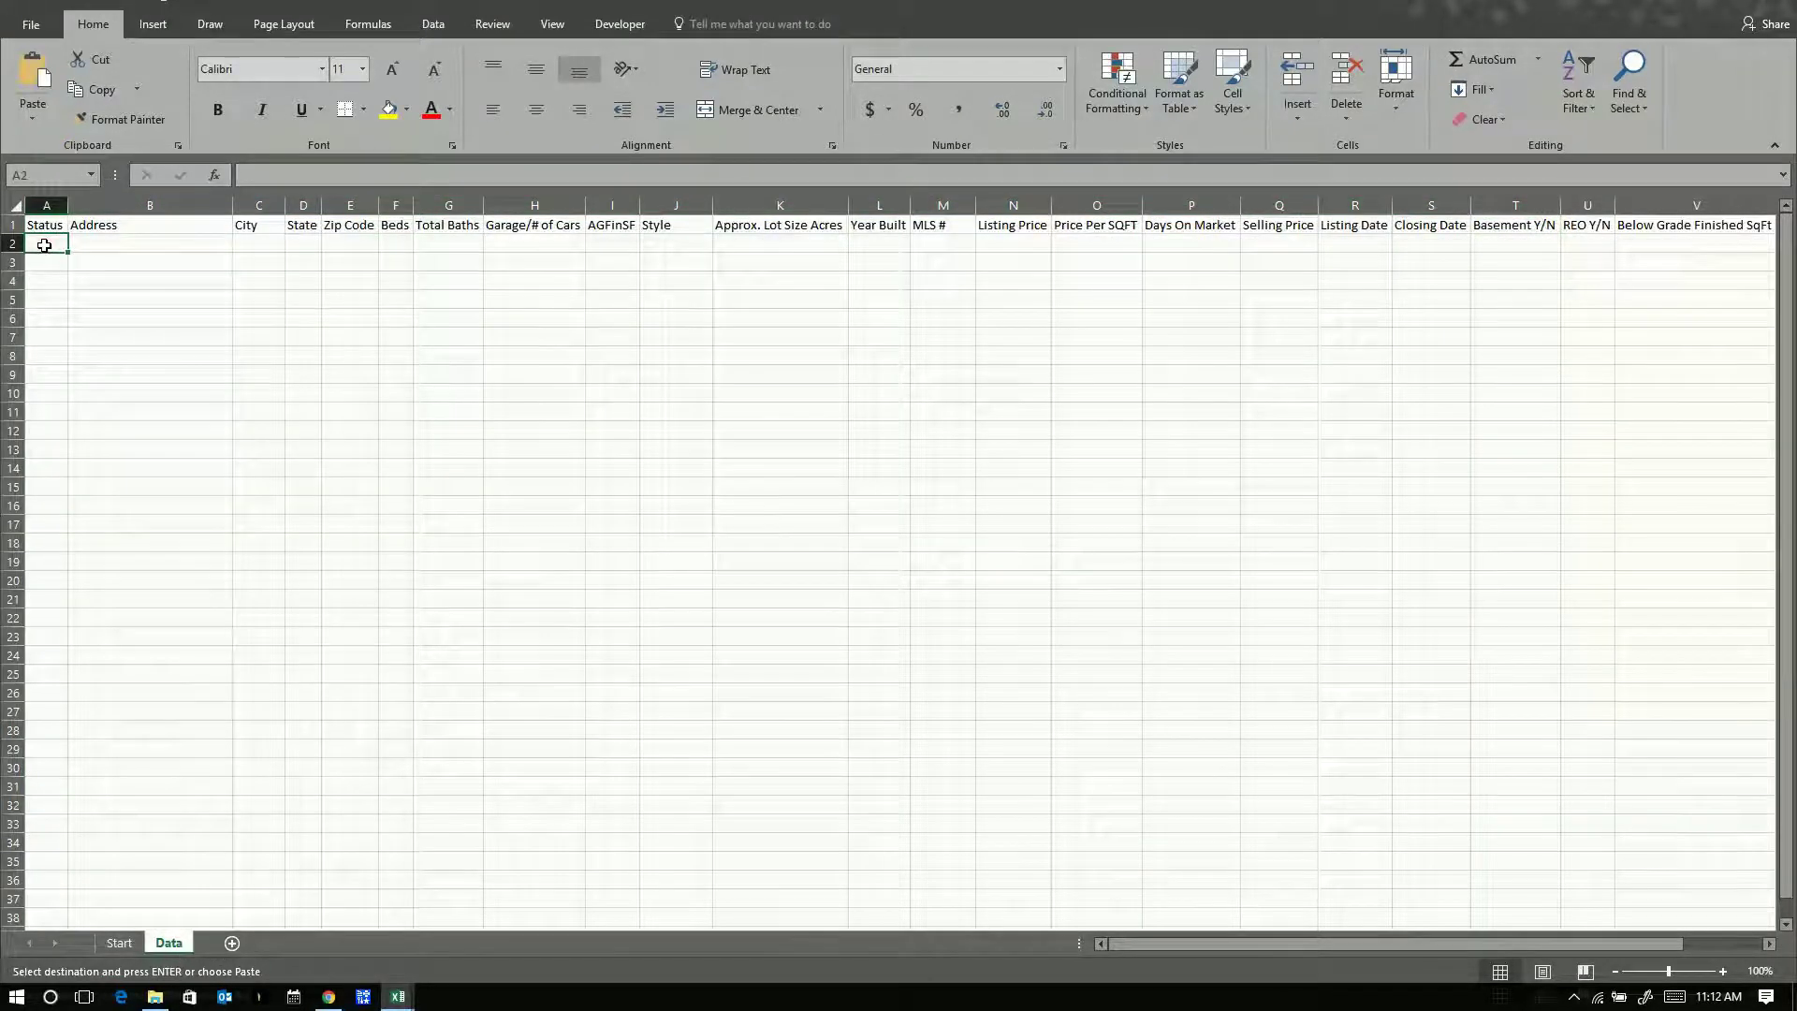
{"action": "right_click", "coordinate": [44, 245]}
{"action": "left_click", "coordinate": [72, 321]}
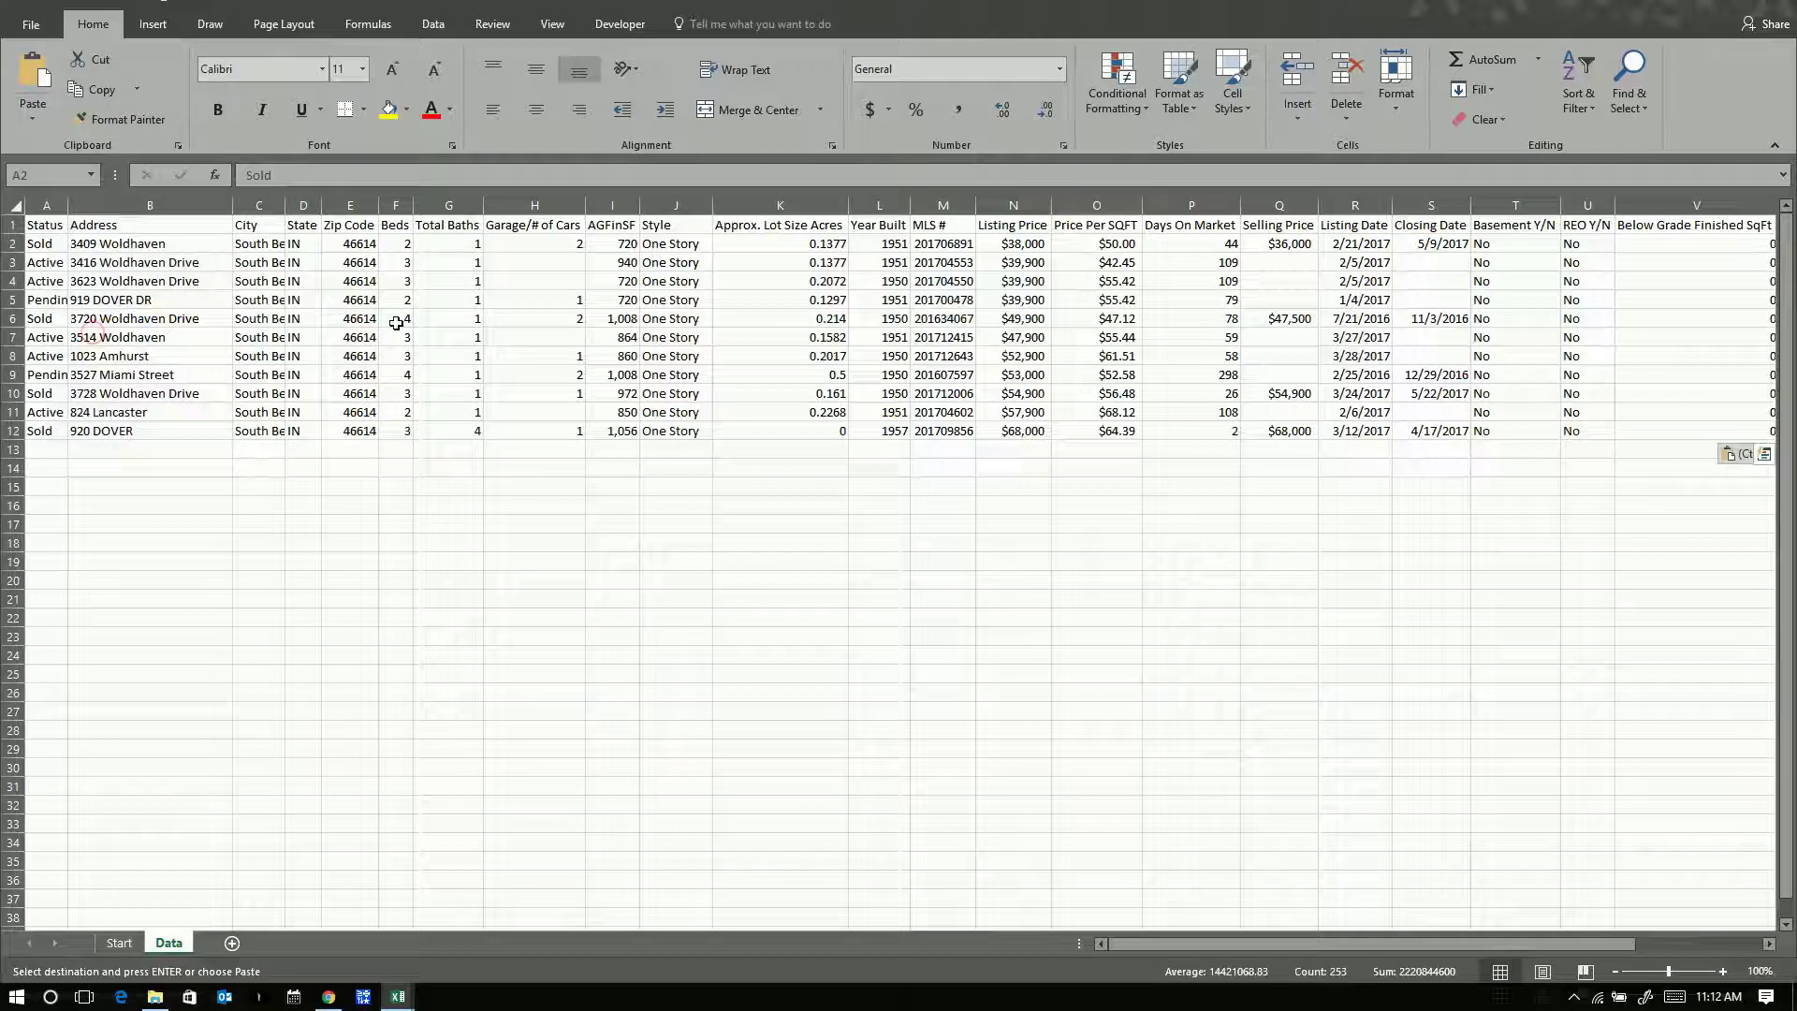
{"action": "left_click", "coordinate": [497, 479]}
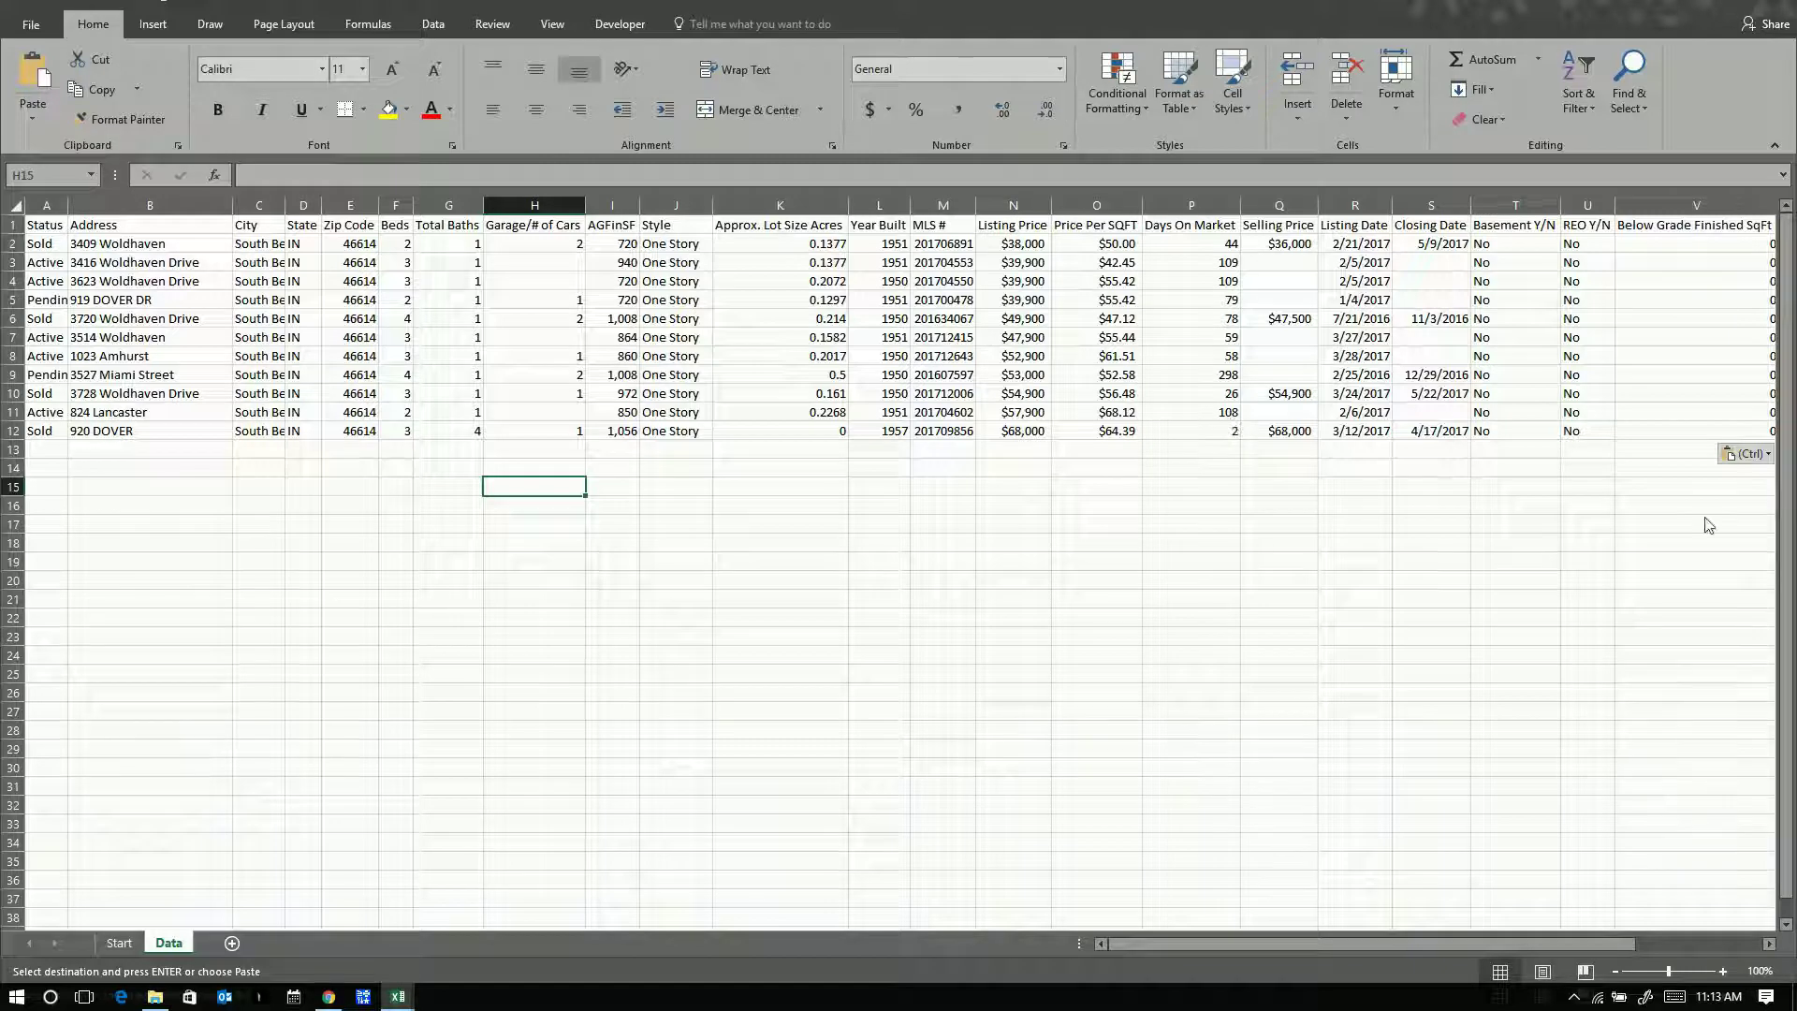
Step: Widen column Z of the Data sheet so its dates fit, and check the pasted columns against their headings
{"action": "left_click_drag", "start_coordinate": [1317, 947], "coordinate": [1505, 915]}
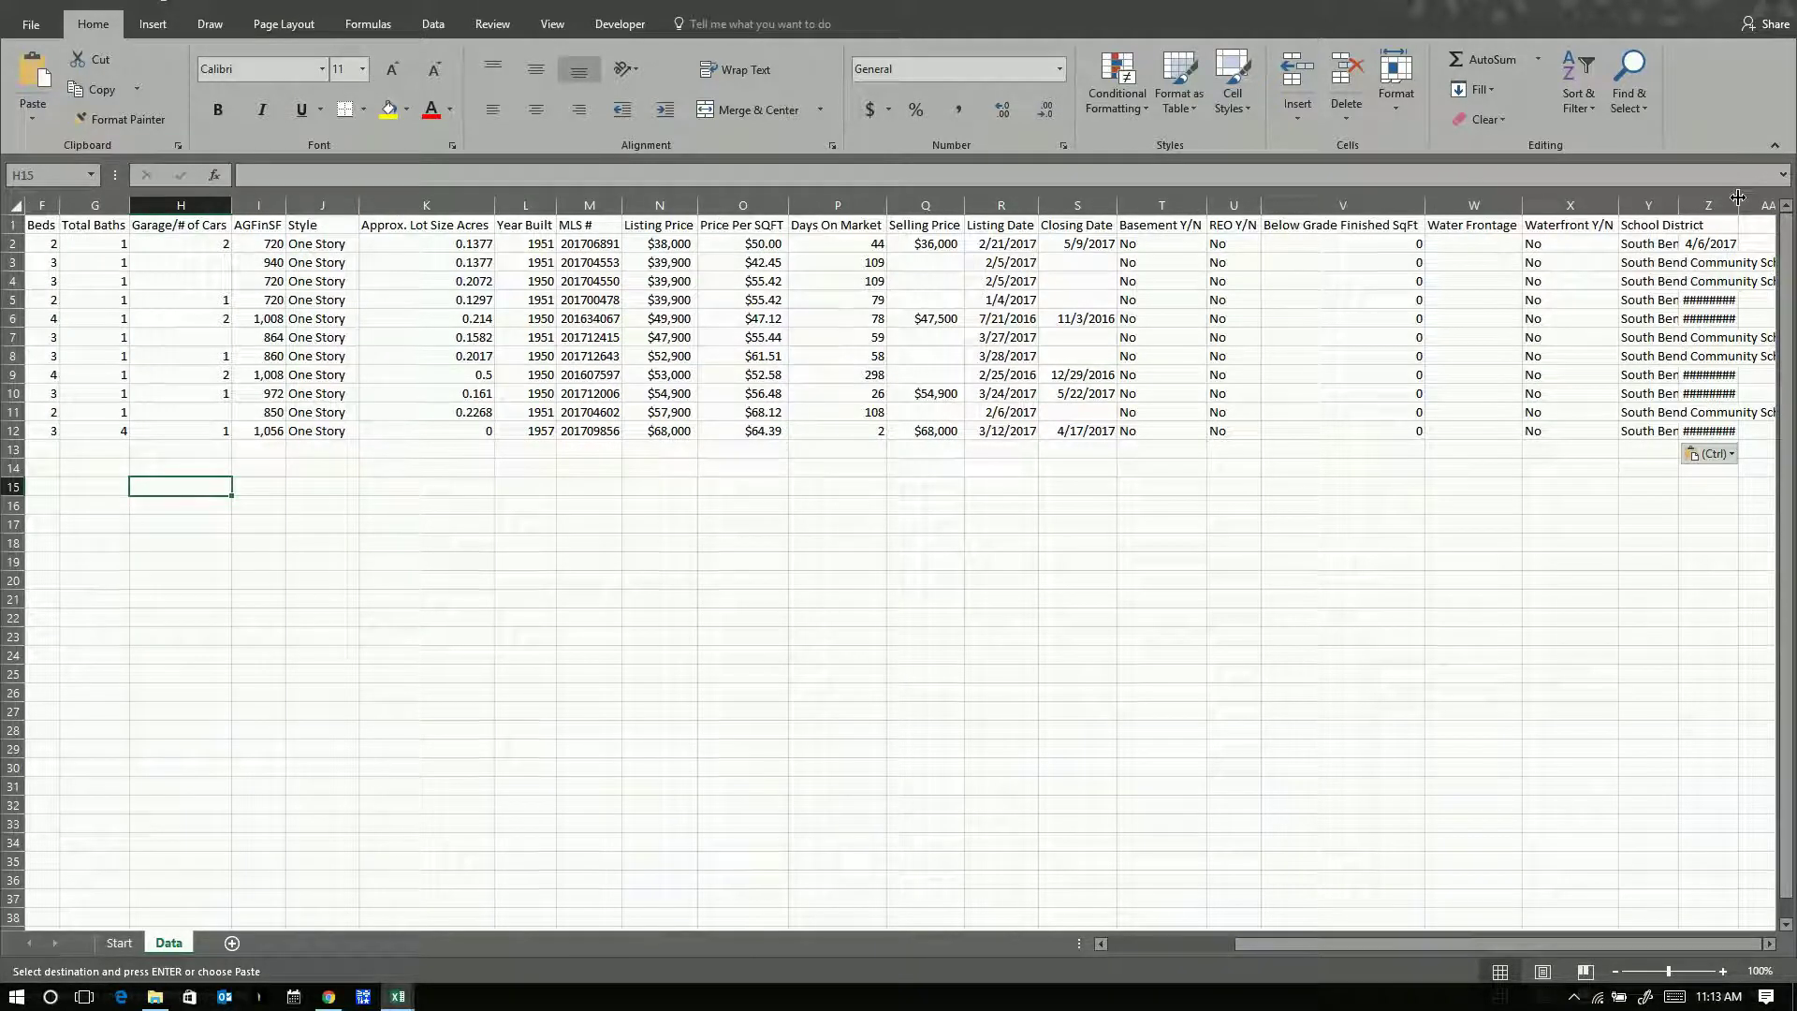
{"action": "left_click_drag", "start_coordinate": [1738, 201], "coordinate": [1715, 431]}
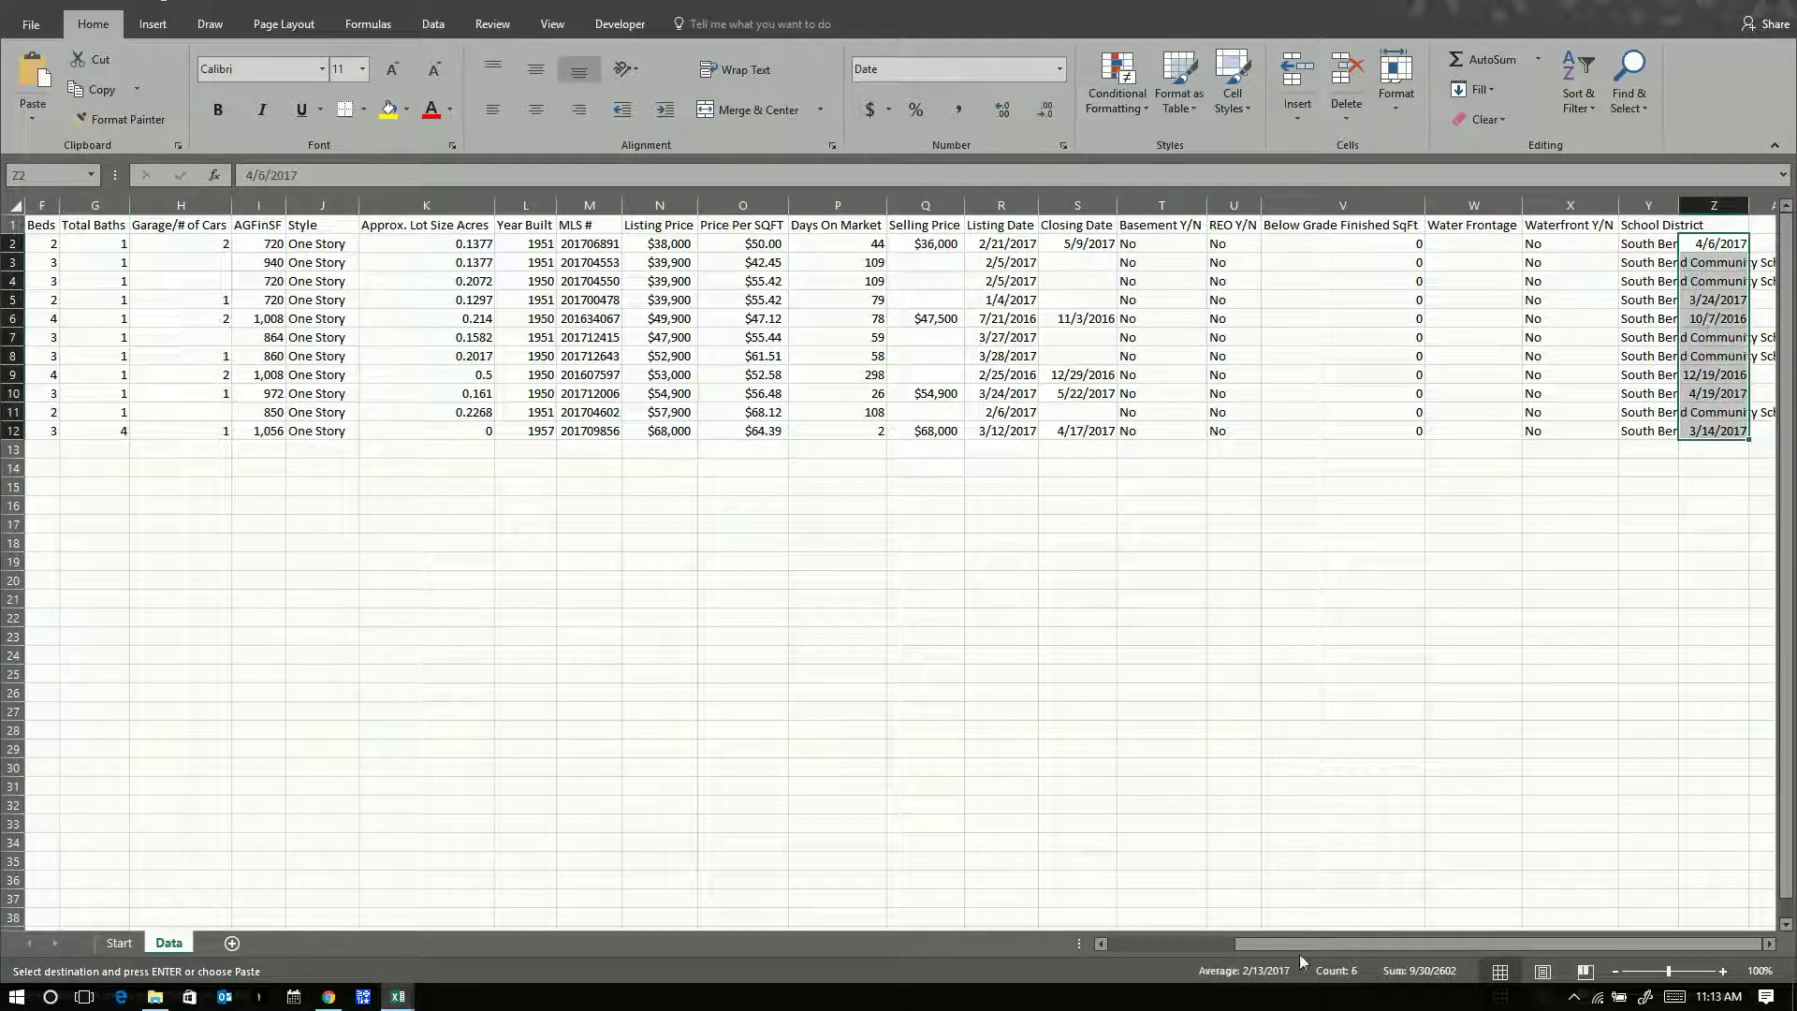
{"action": "left_click_drag", "start_coordinate": [1307, 941], "coordinate": [1352, 920]}
{"action": "left_click_drag", "start_coordinate": [1657, 206], "coordinate": [28, 393]}
{"action": "left_click", "coordinate": [1175, 942]}
{"action": "left_click", "coordinate": [139, 274]}
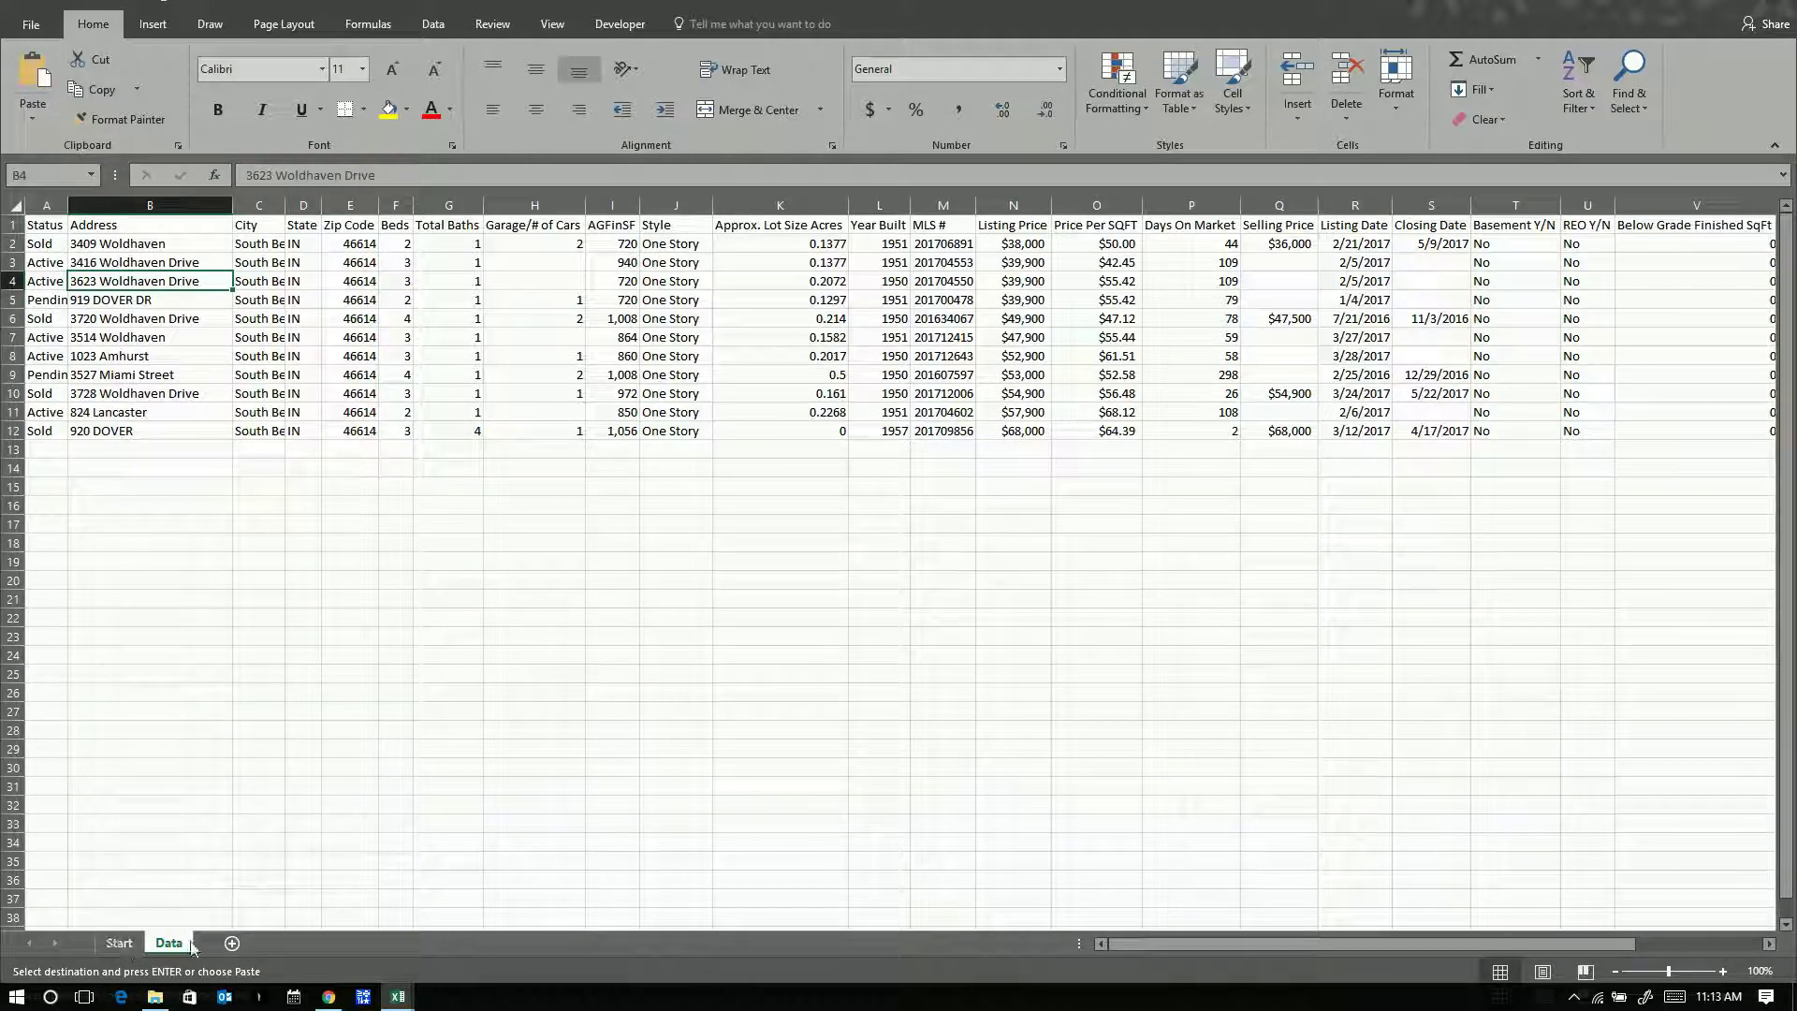
Step: Run the report from the Start sheet and slightly widen the REO Y/N column of the generated Worksheet
{"action": "left_click", "coordinate": [119, 943]}
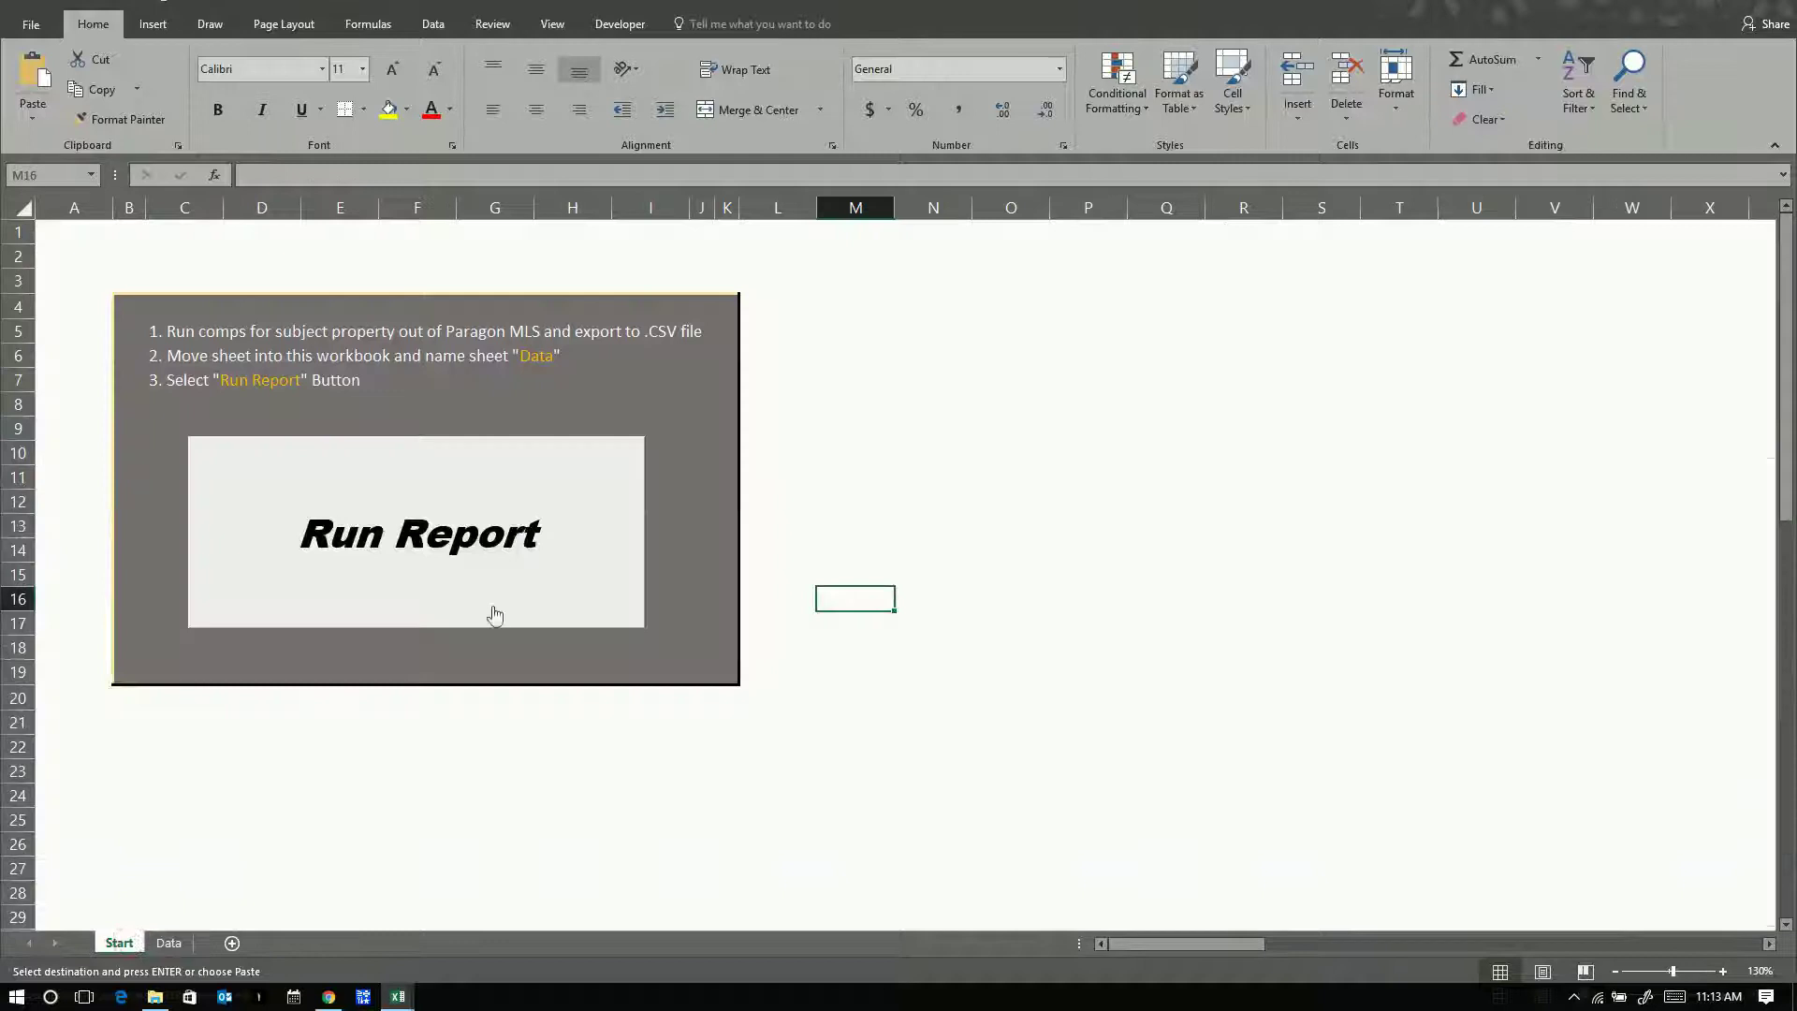
{"action": "left_click", "coordinate": [387, 547]}
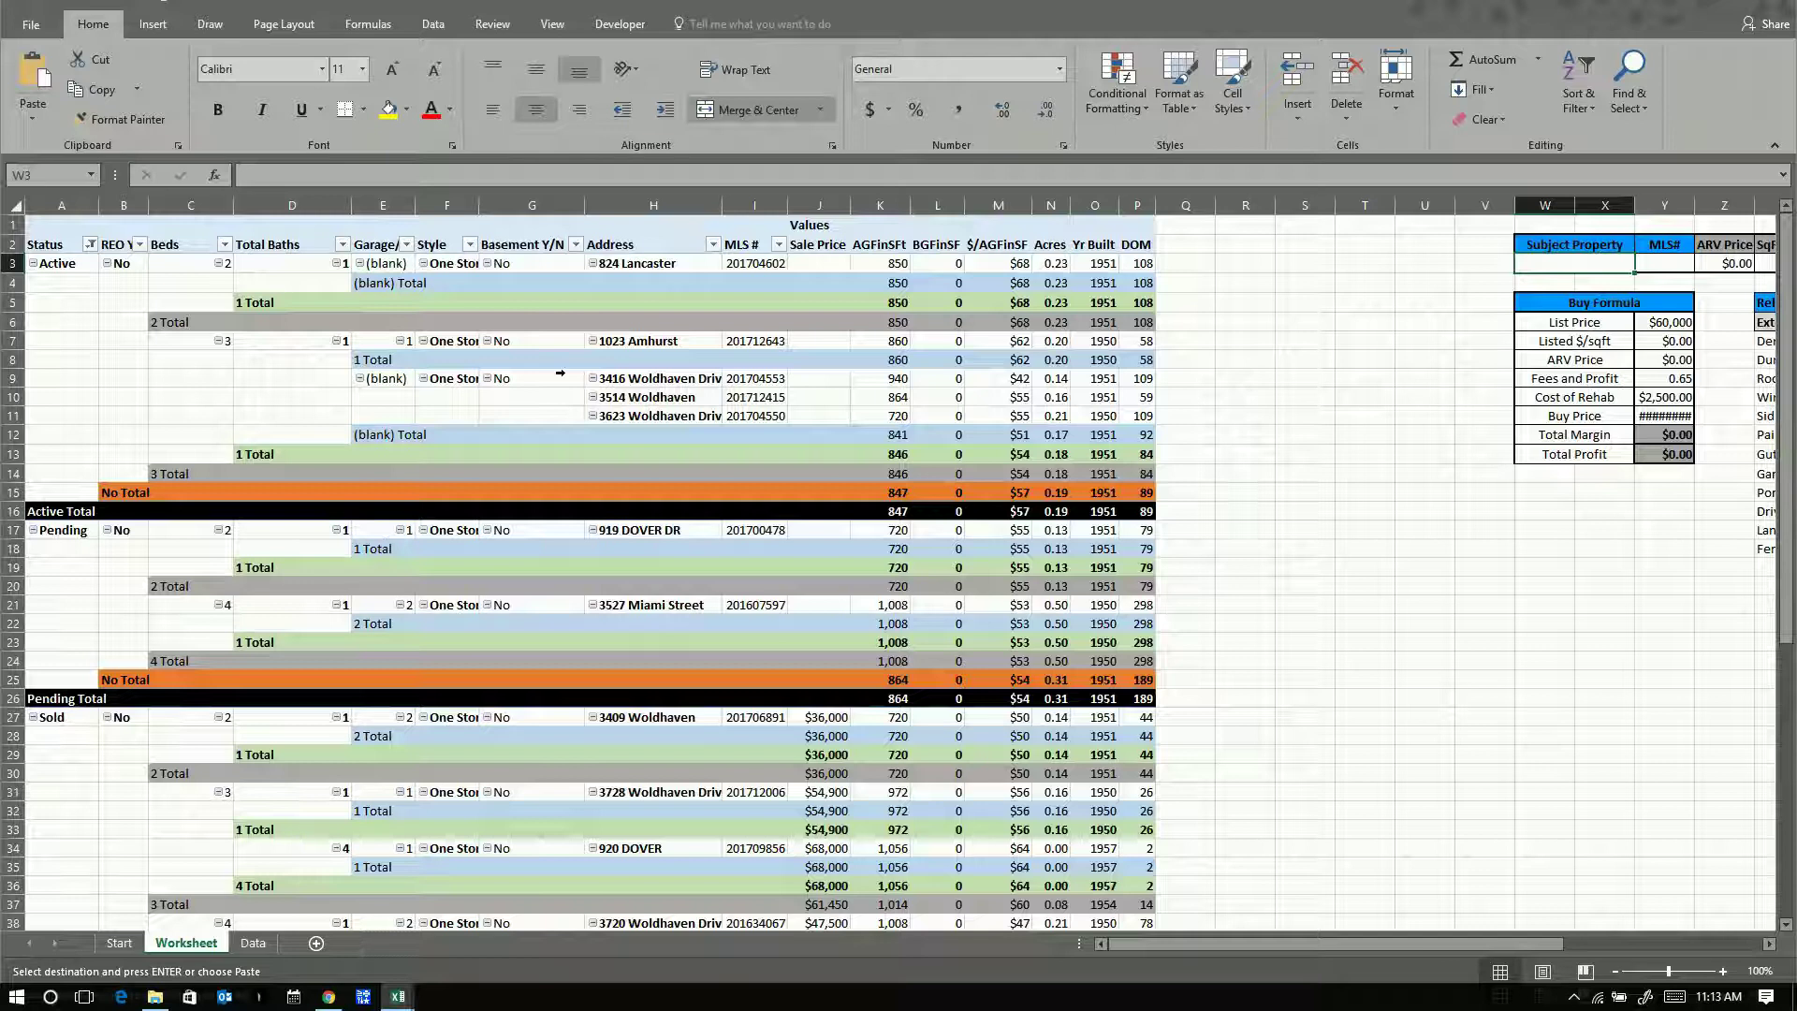
{"action": "left_click_drag", "start_coordinate": [147, 211], "coordinate": [156, 210]}
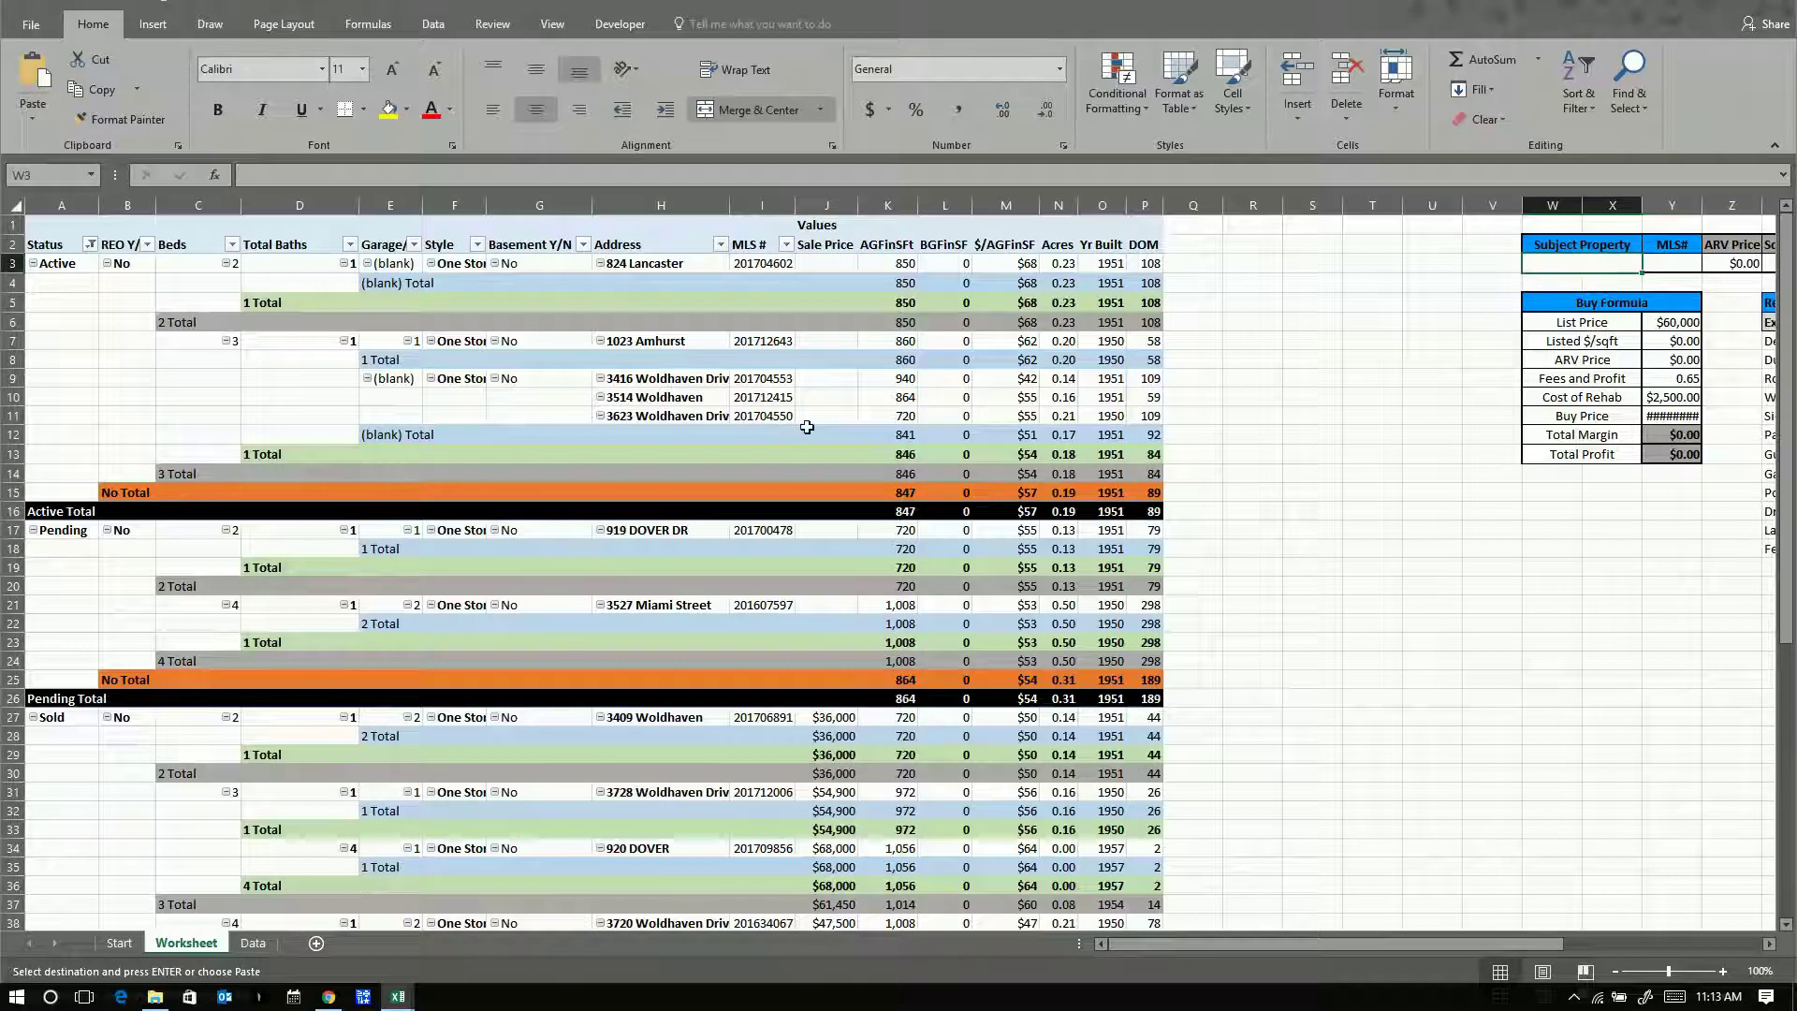
Step: Examine the Sale Price and $/AGFinSF values of the active listings in the report
{"action": "left_click", "coordinate": [851, 250]}
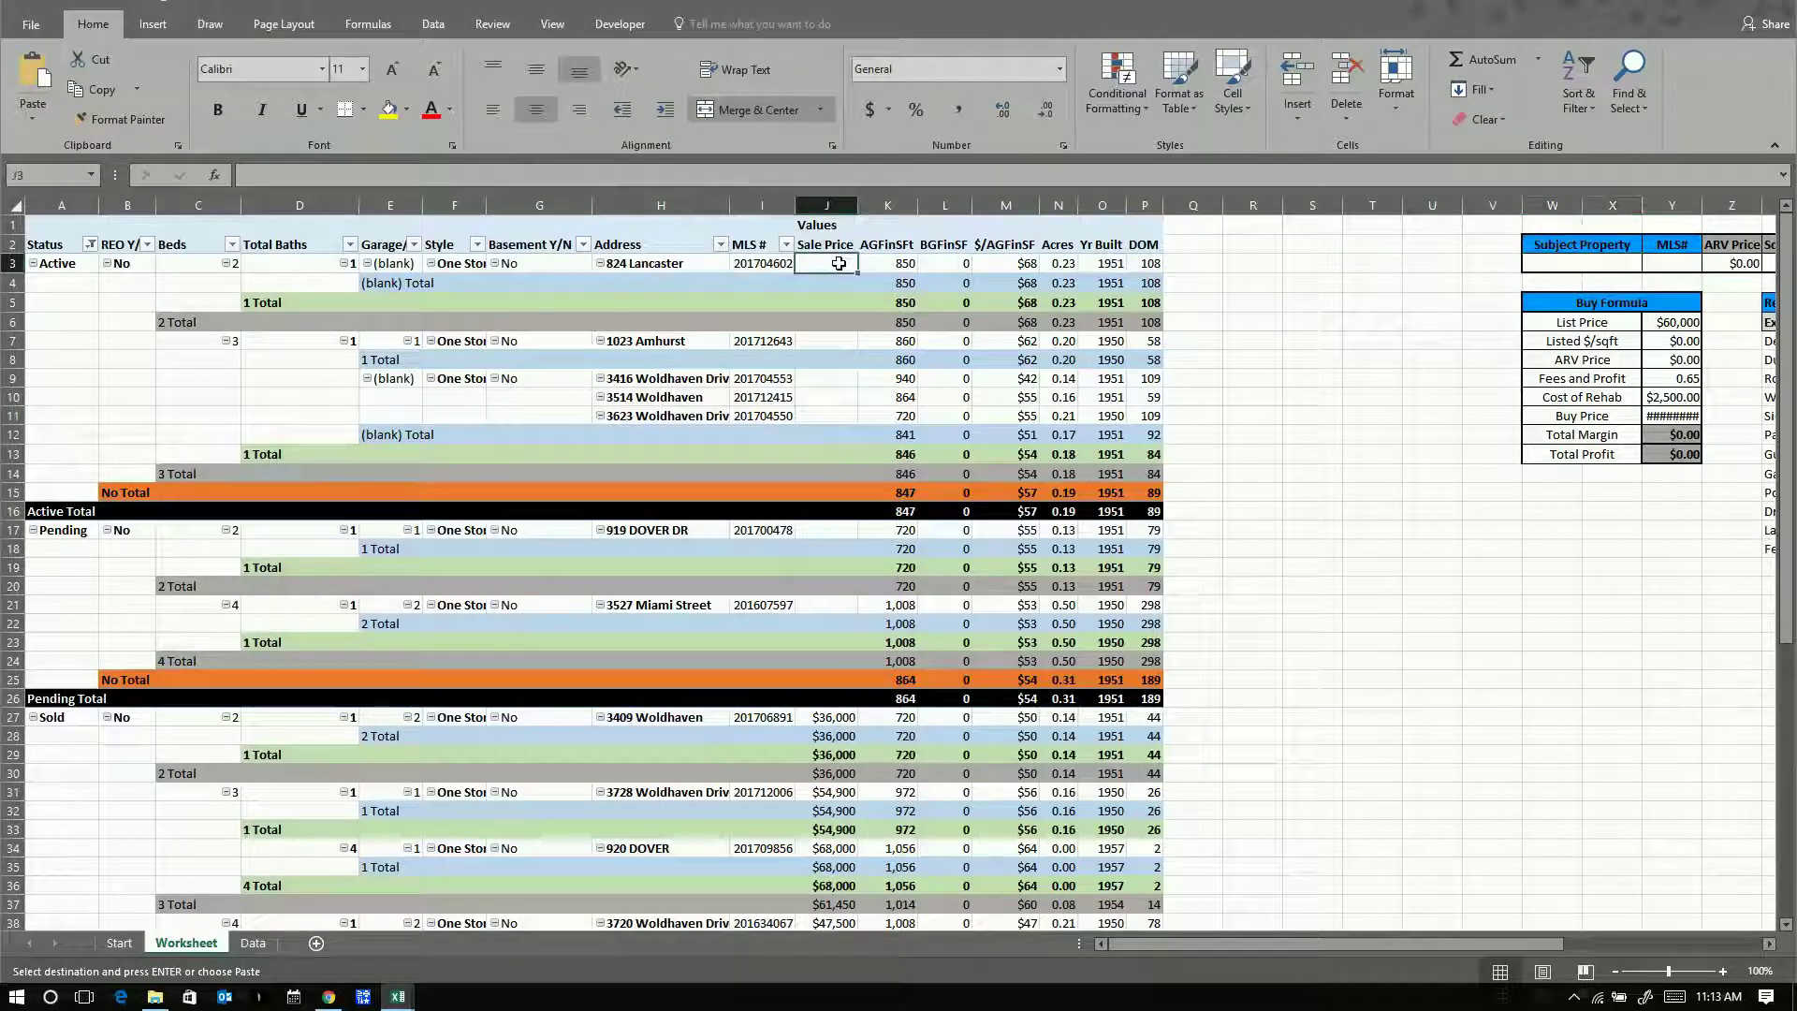
{"action": "left_click", "coordinate": [836, 337]}
{"action": "left_click", "coordinate": [834, 380]}
{"action": "left_click", "coordinate": [833, 398]}
{"action": "left_click", "coordinate": [832, 417]}
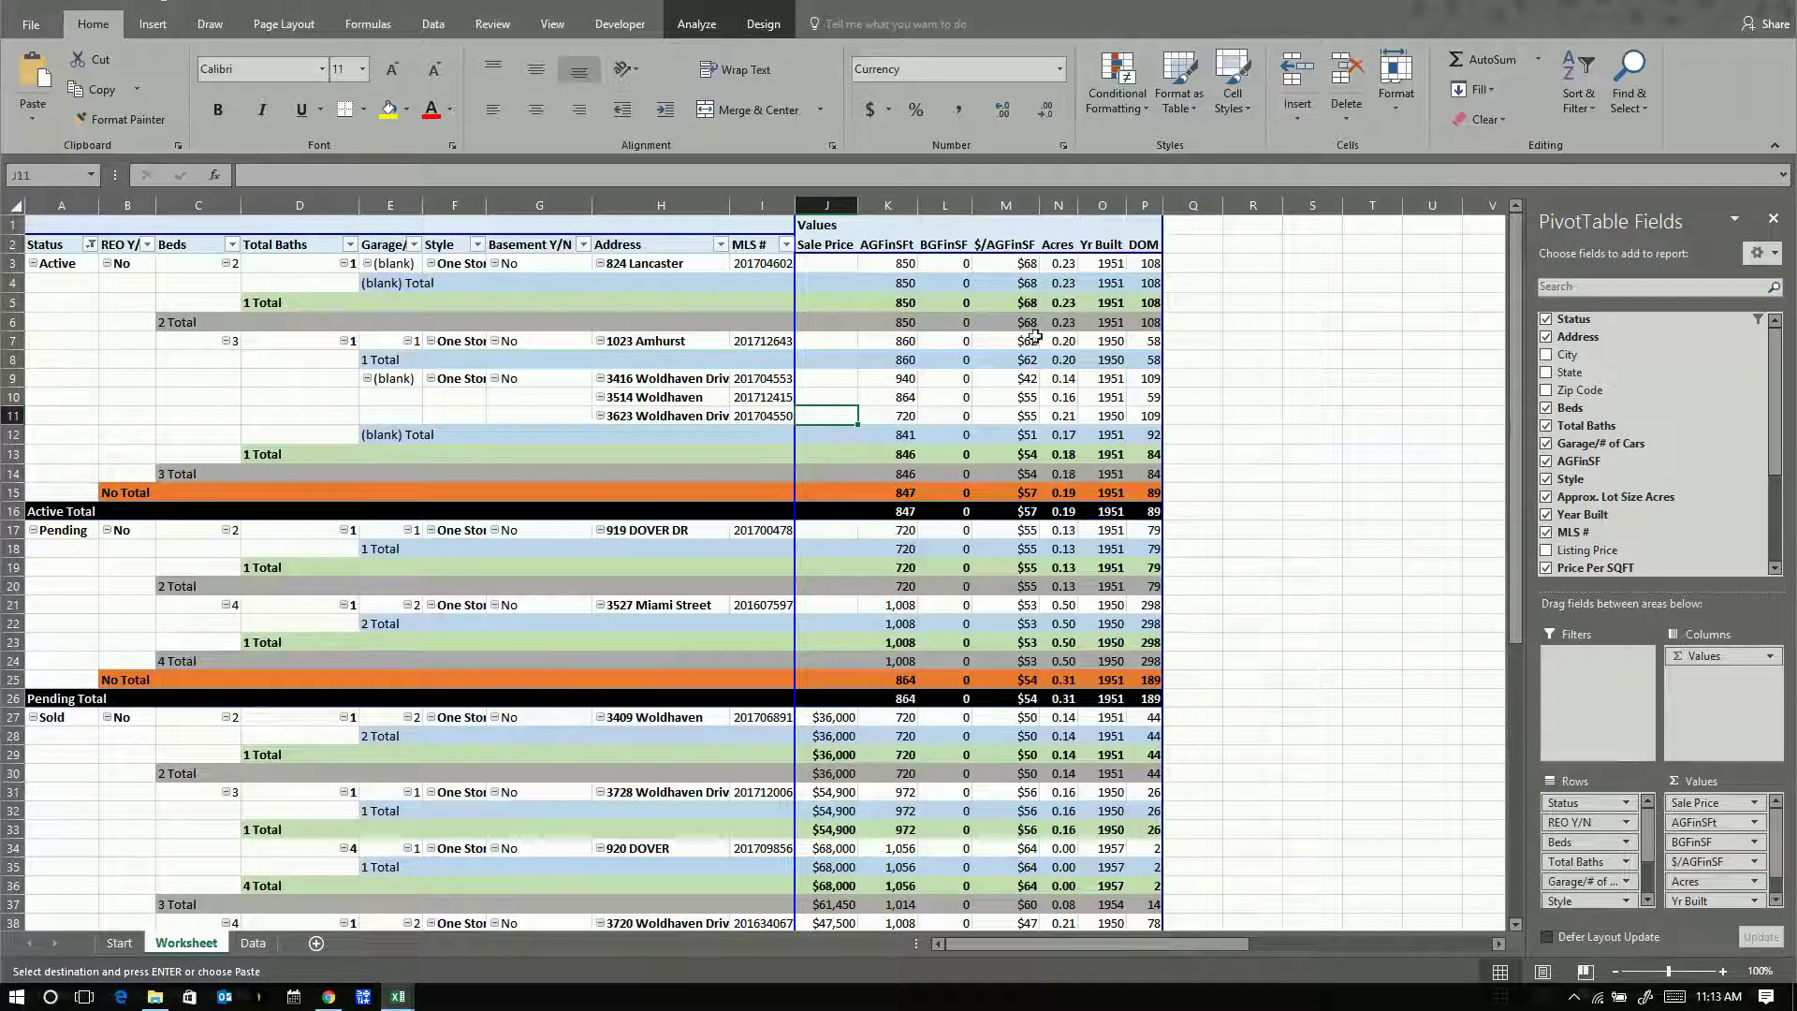
{"action": "left_click", "coordinate": [1021, 434]}
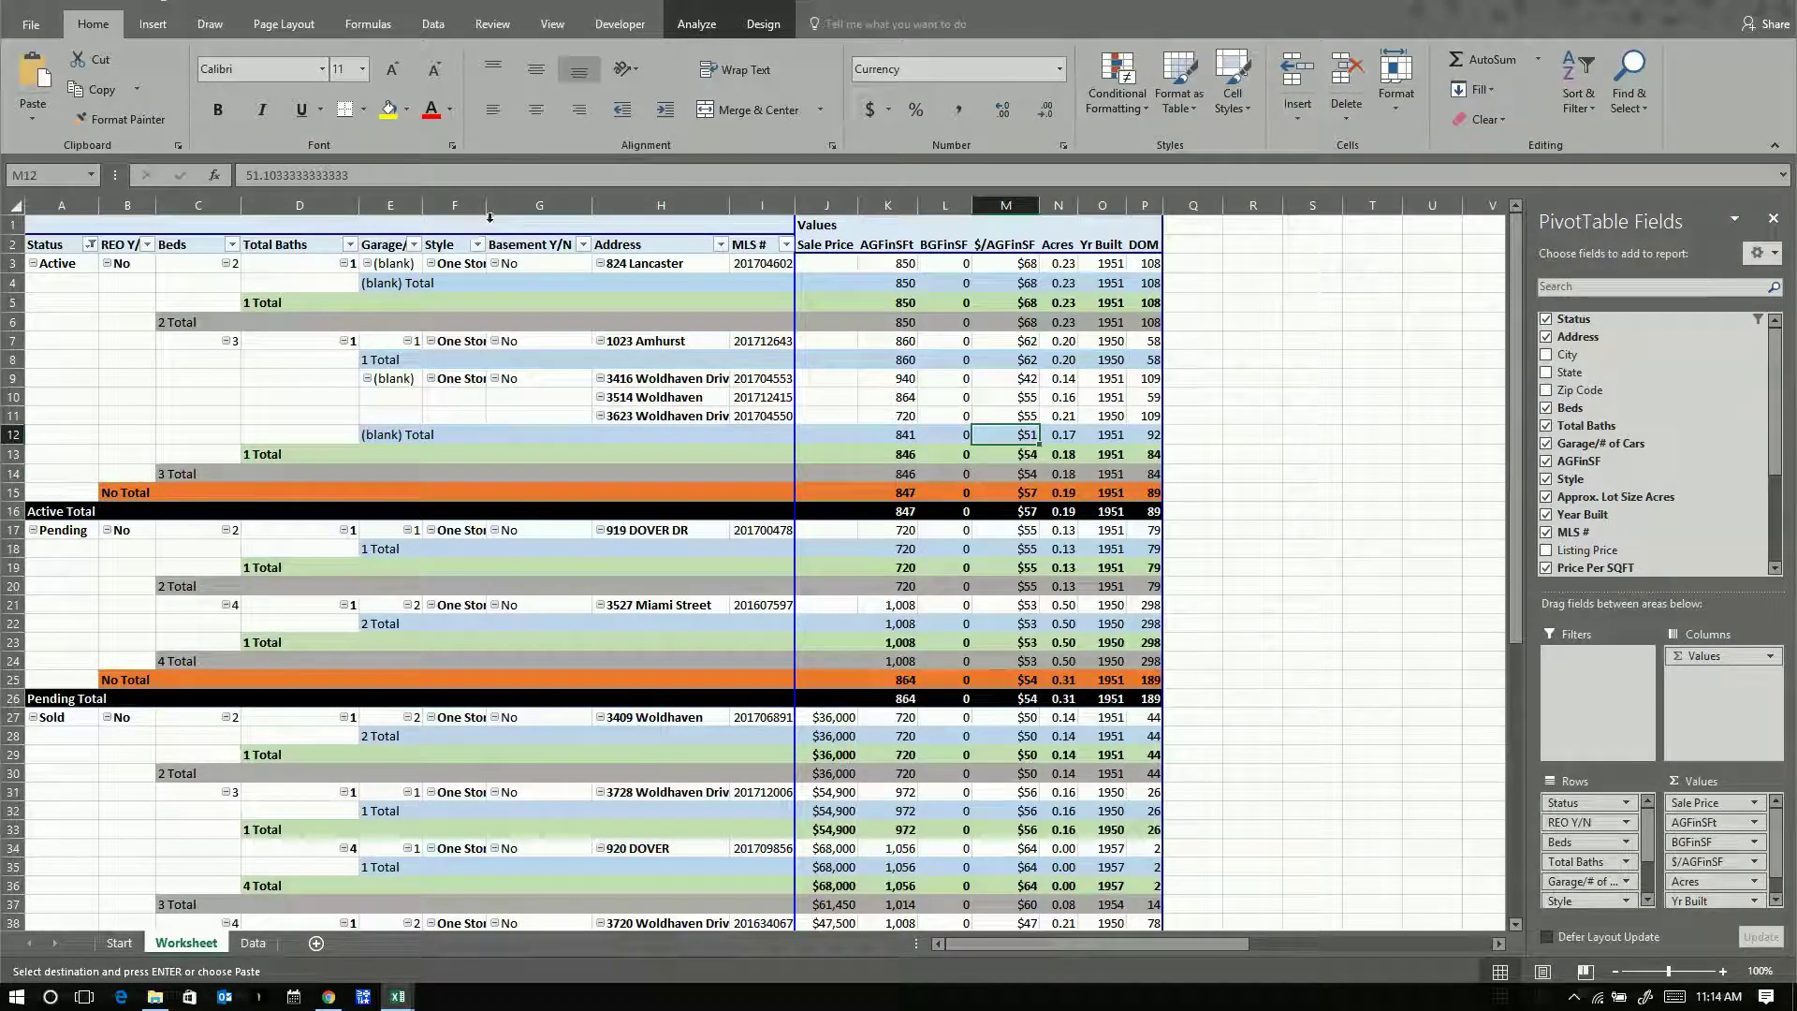
Step: Widen the Style and Address columns of the Worksheet so their entries fit completely
{"action": "left_click_drag", "start_coordinate": [483, 205], "coordinate": [506, 205]}
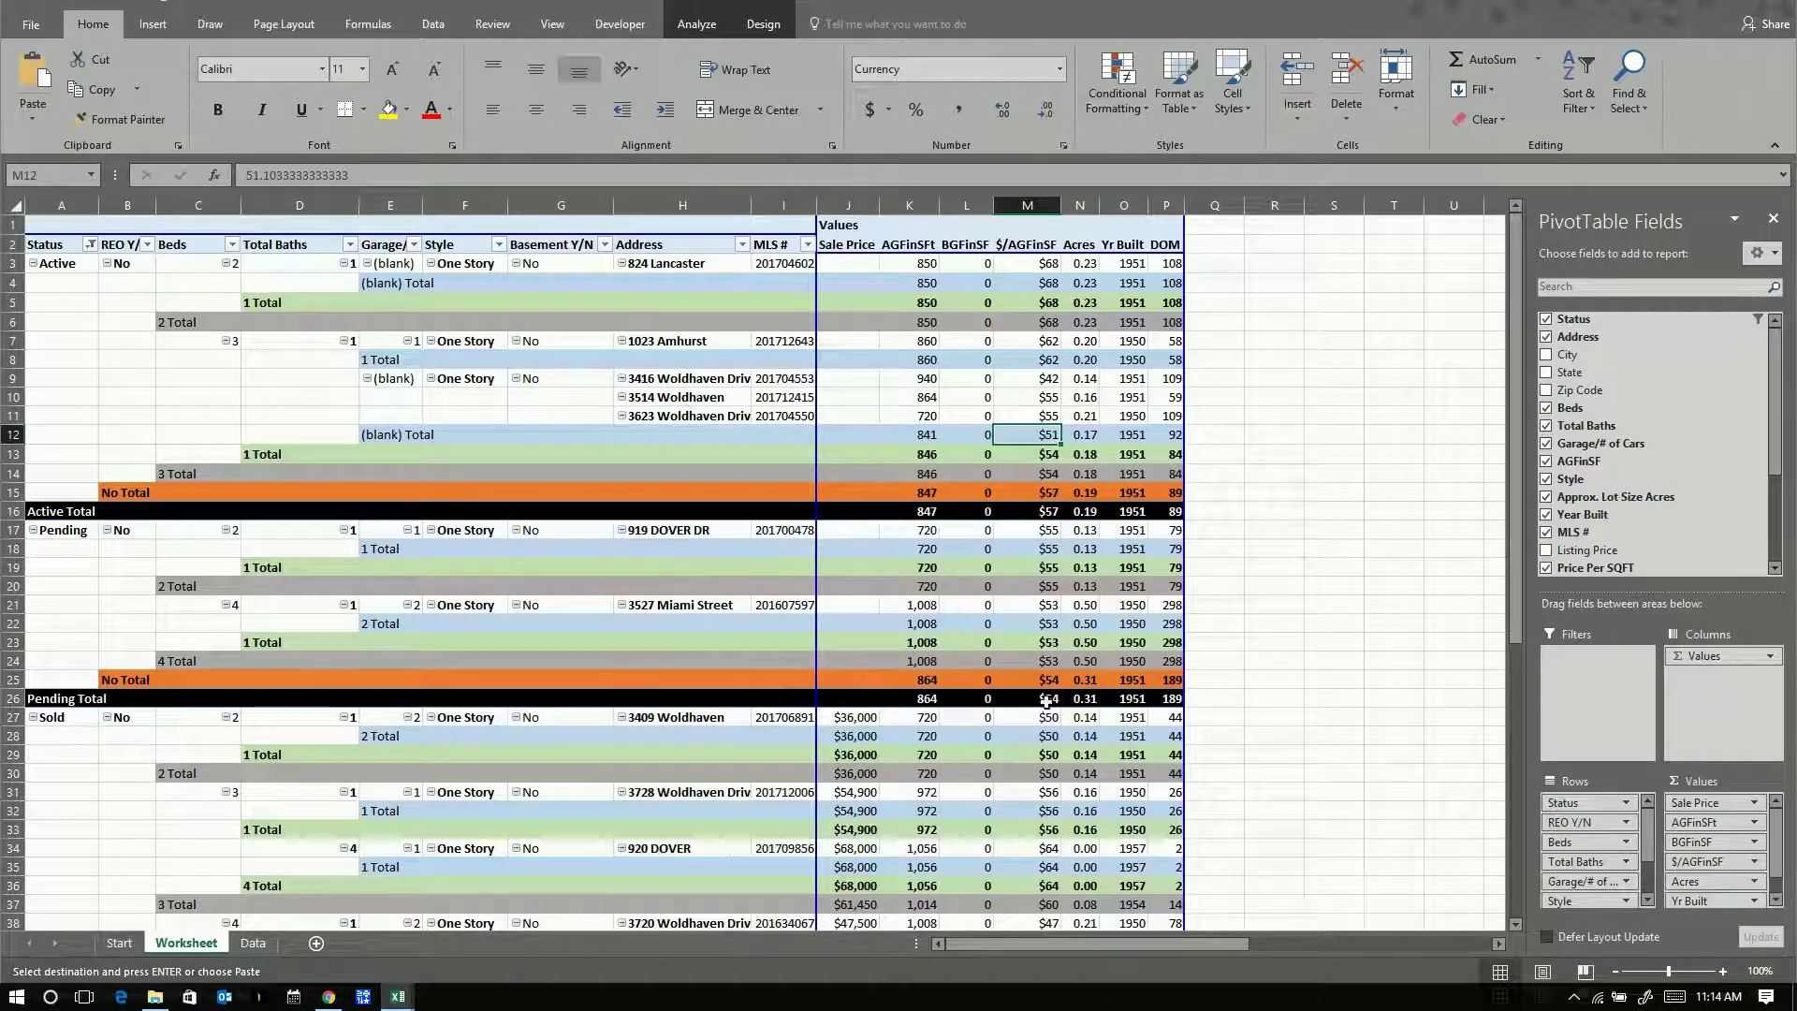
{"action": "scroll", "coordinate": [863, 729], "scroll_direction": "down", "scroll_amount": 4}
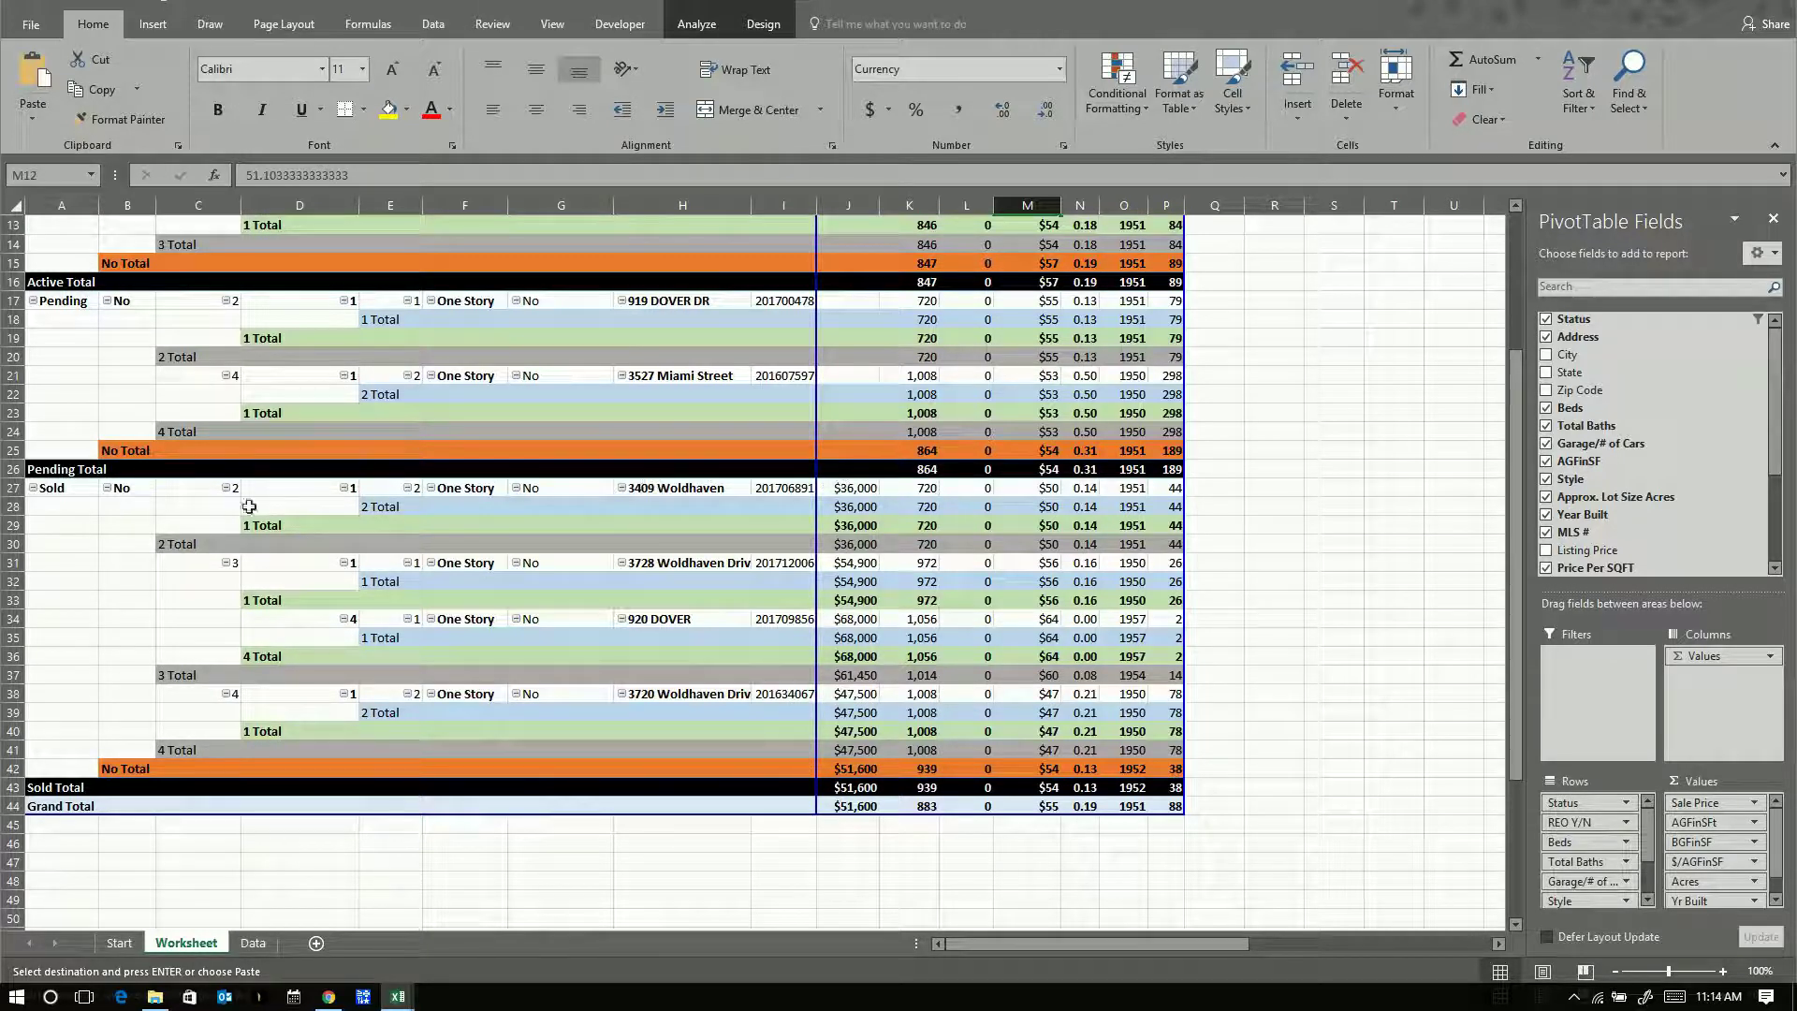
{"action": "left_click_drag", "start_coordinate": [755, 202], "coordinate": [771, 453]}
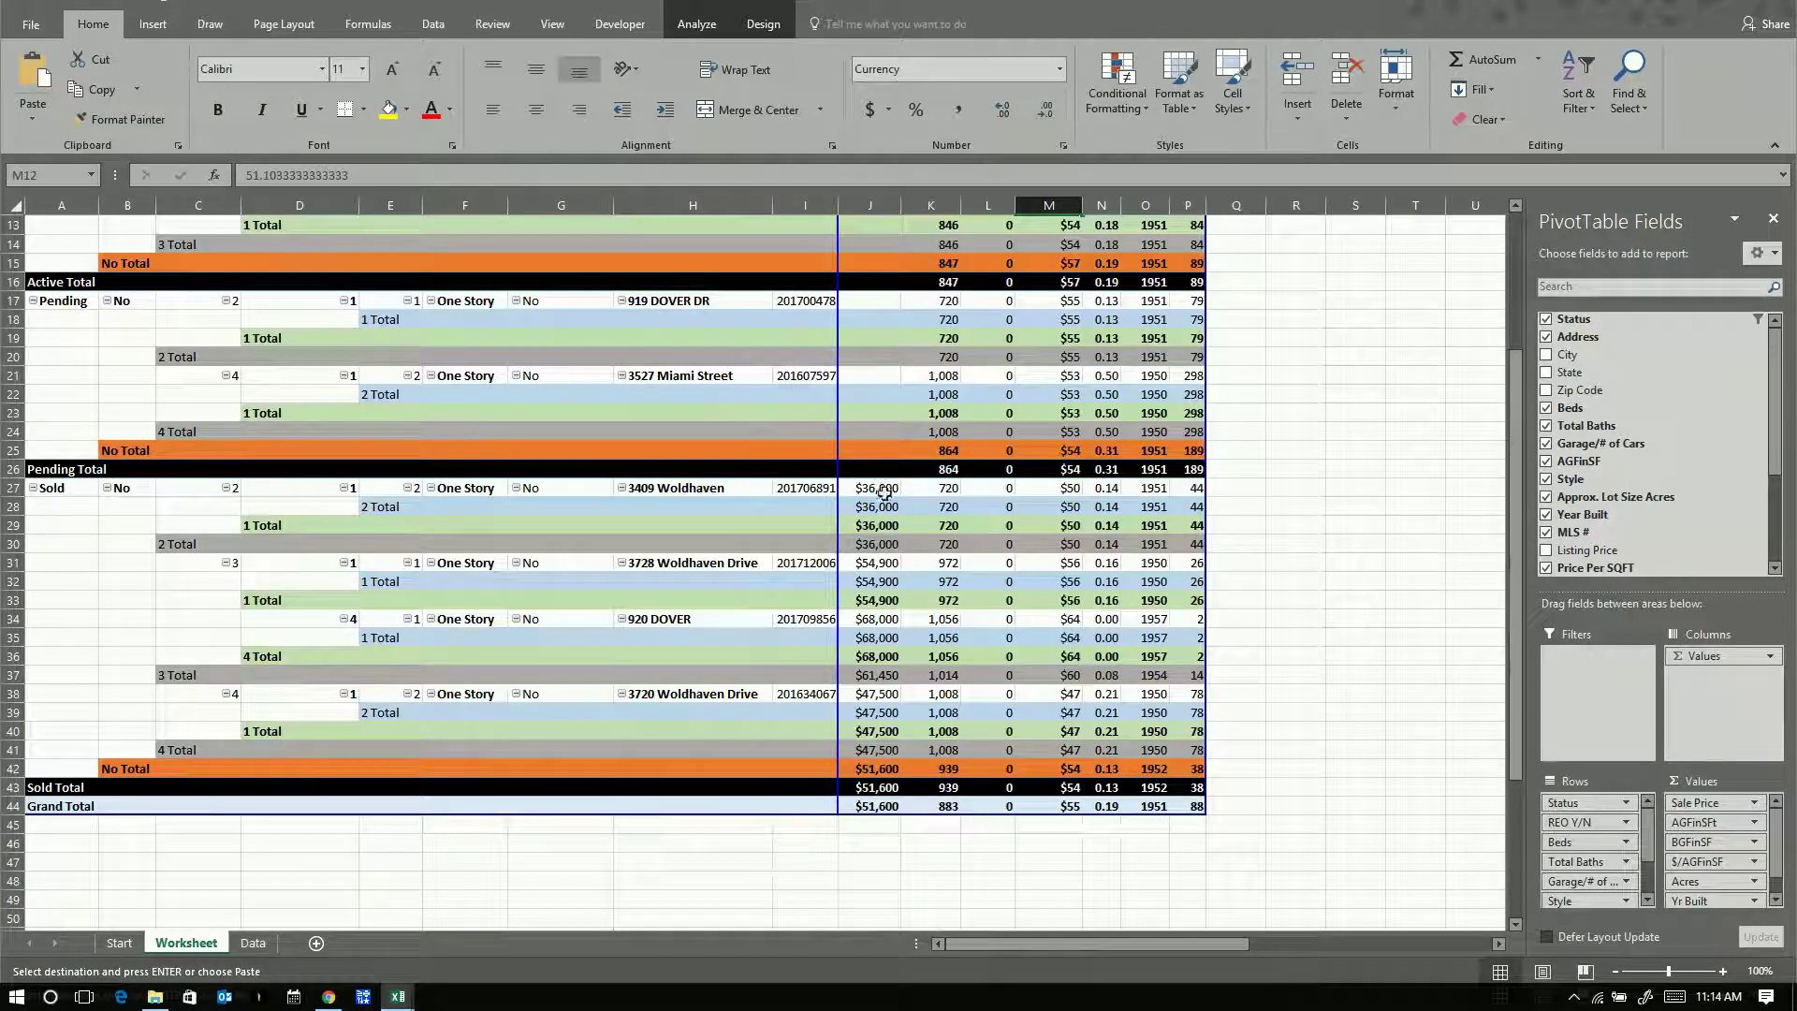
Step: Compare the sold listings in the report by beds, baths, sale price and above-grade square footage
{"action": "left_click", "coordinate": [878, 693]}
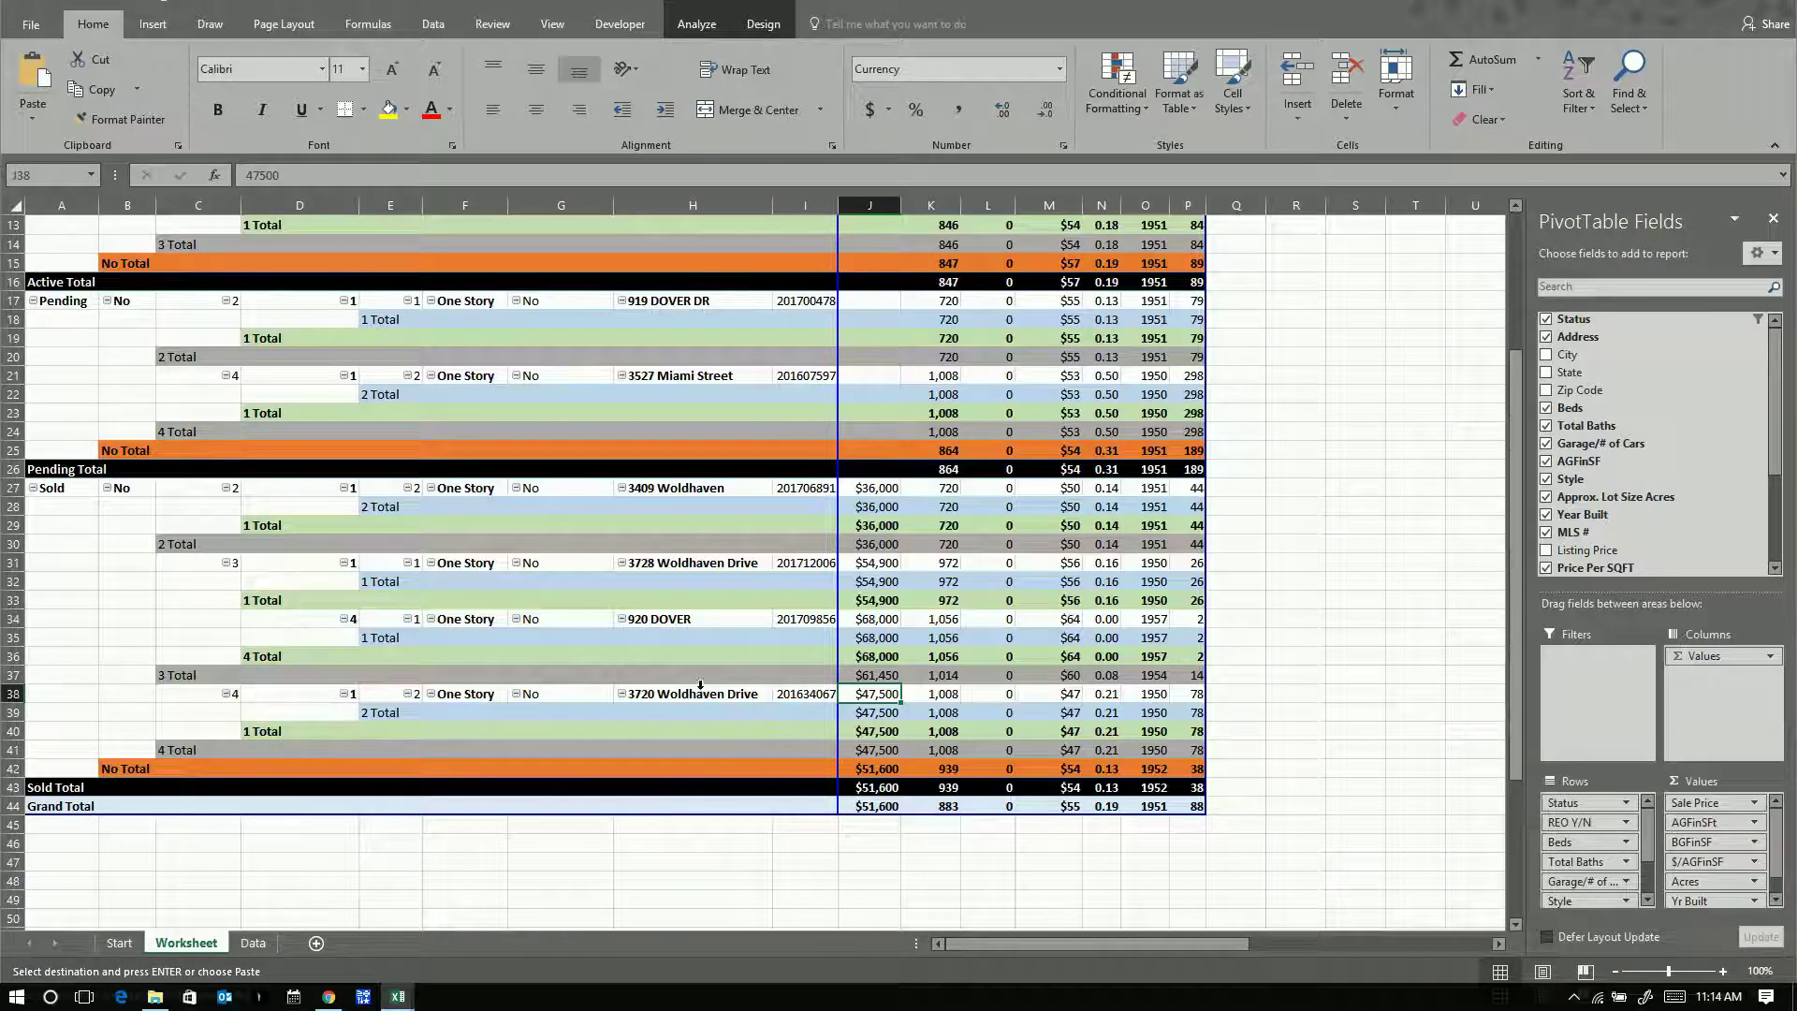
{"action": "left_click", "coordinate": [191, 695]}
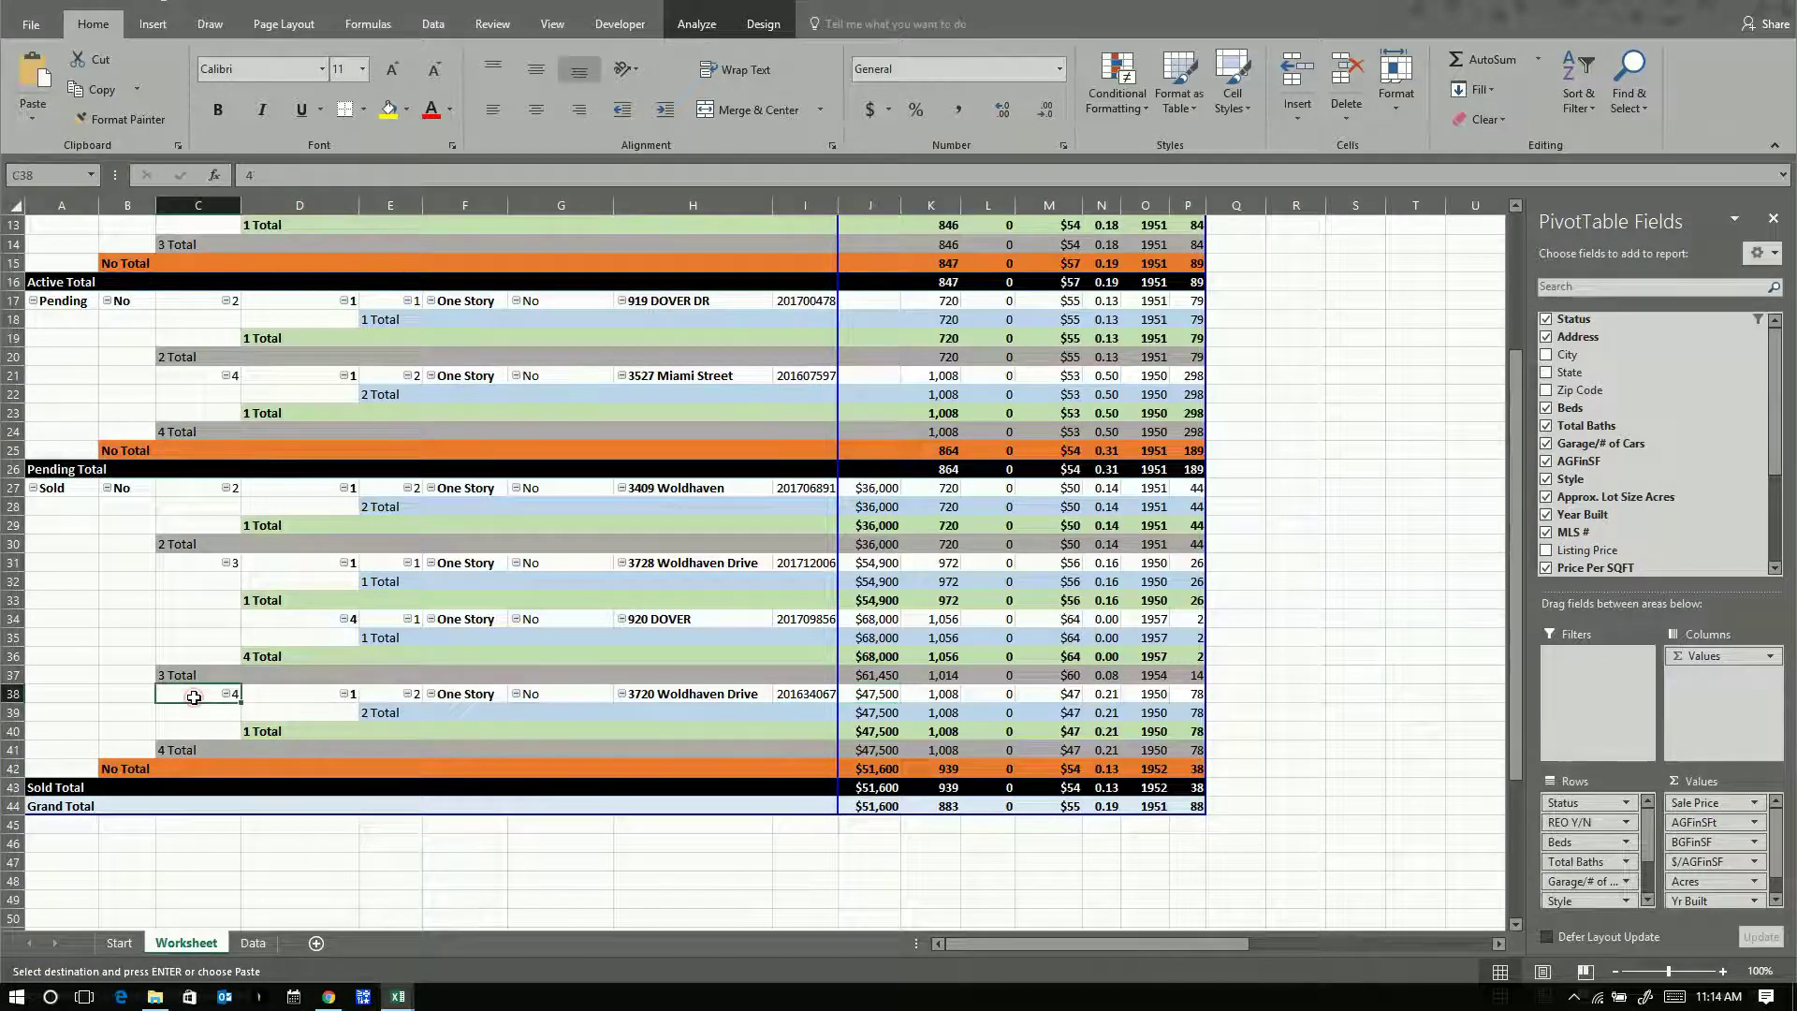
{"action": "scroll", "coordinate": [281, 608], "scroll_direction": "up", "scroll_amount": 4}
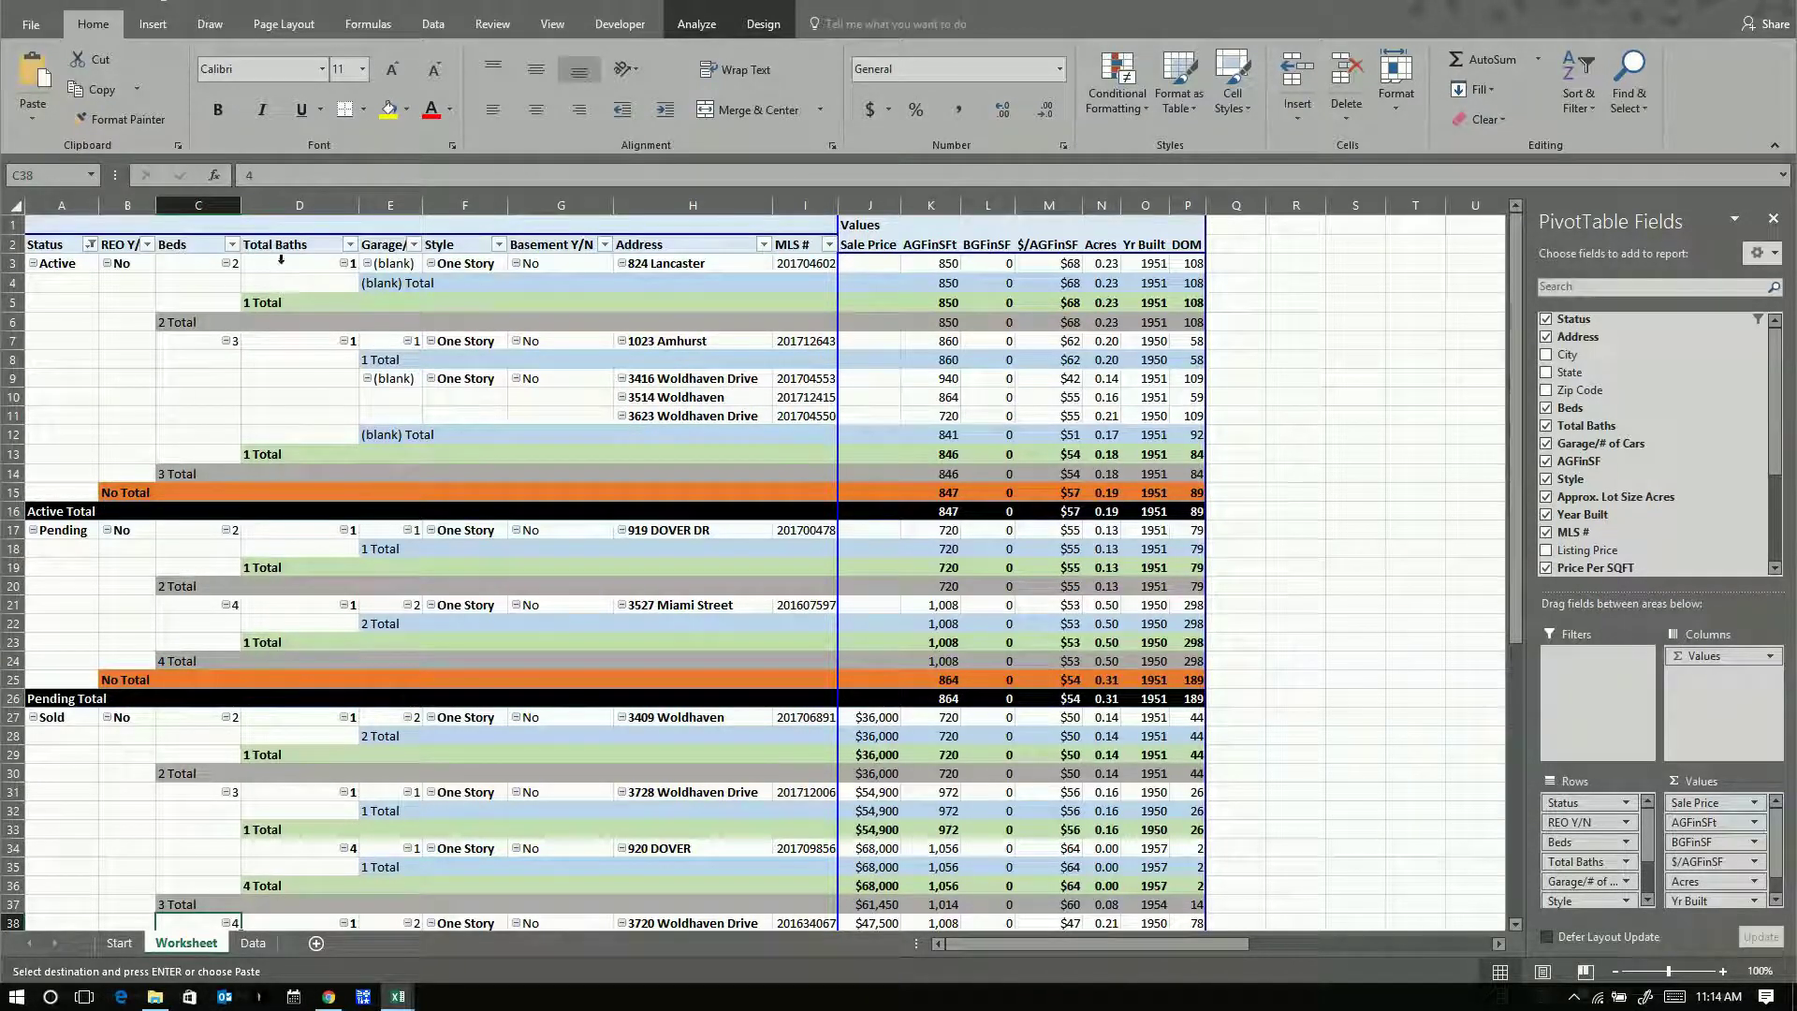
{"action": "scroll", "coordinate": [288, 583], "scroll_direction": "down", "scroll_amount": 2}
{"action": "scroll", "coordinate": [288, 582], "scroll_direction": "down", "scroll_amount": 2}
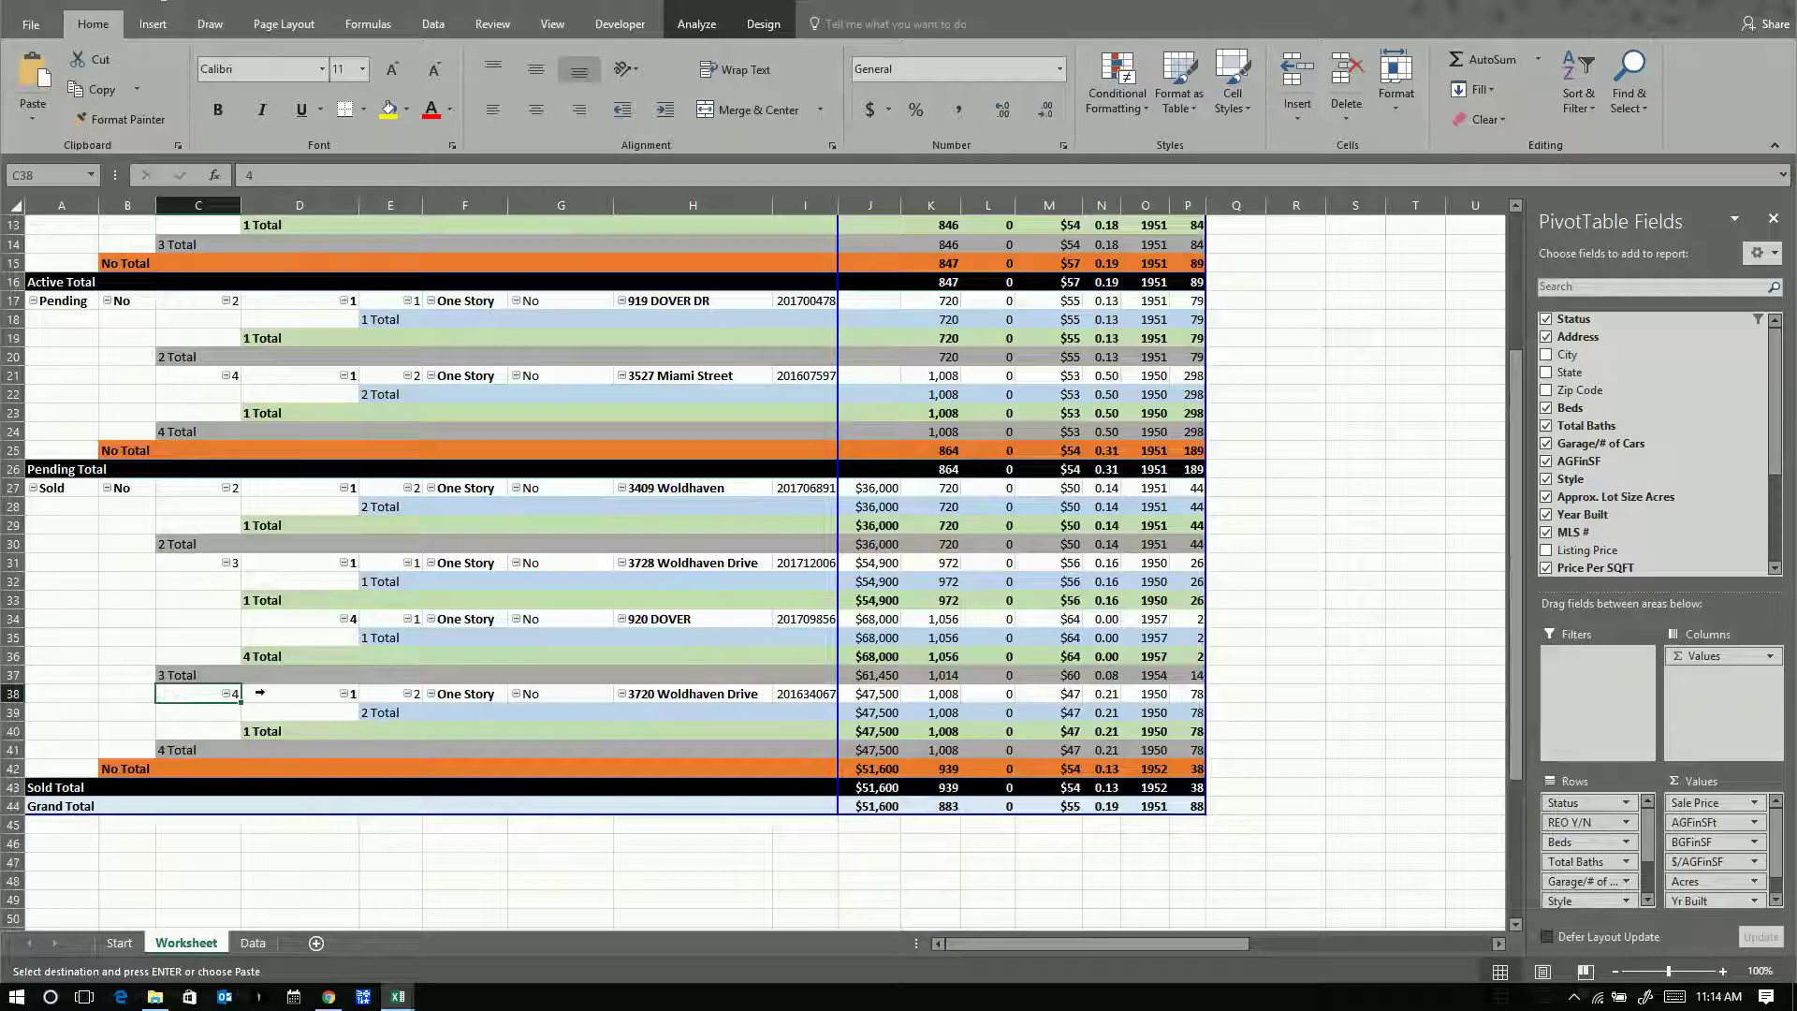
{"action": "left_click", "coordinate": [279, 688]}
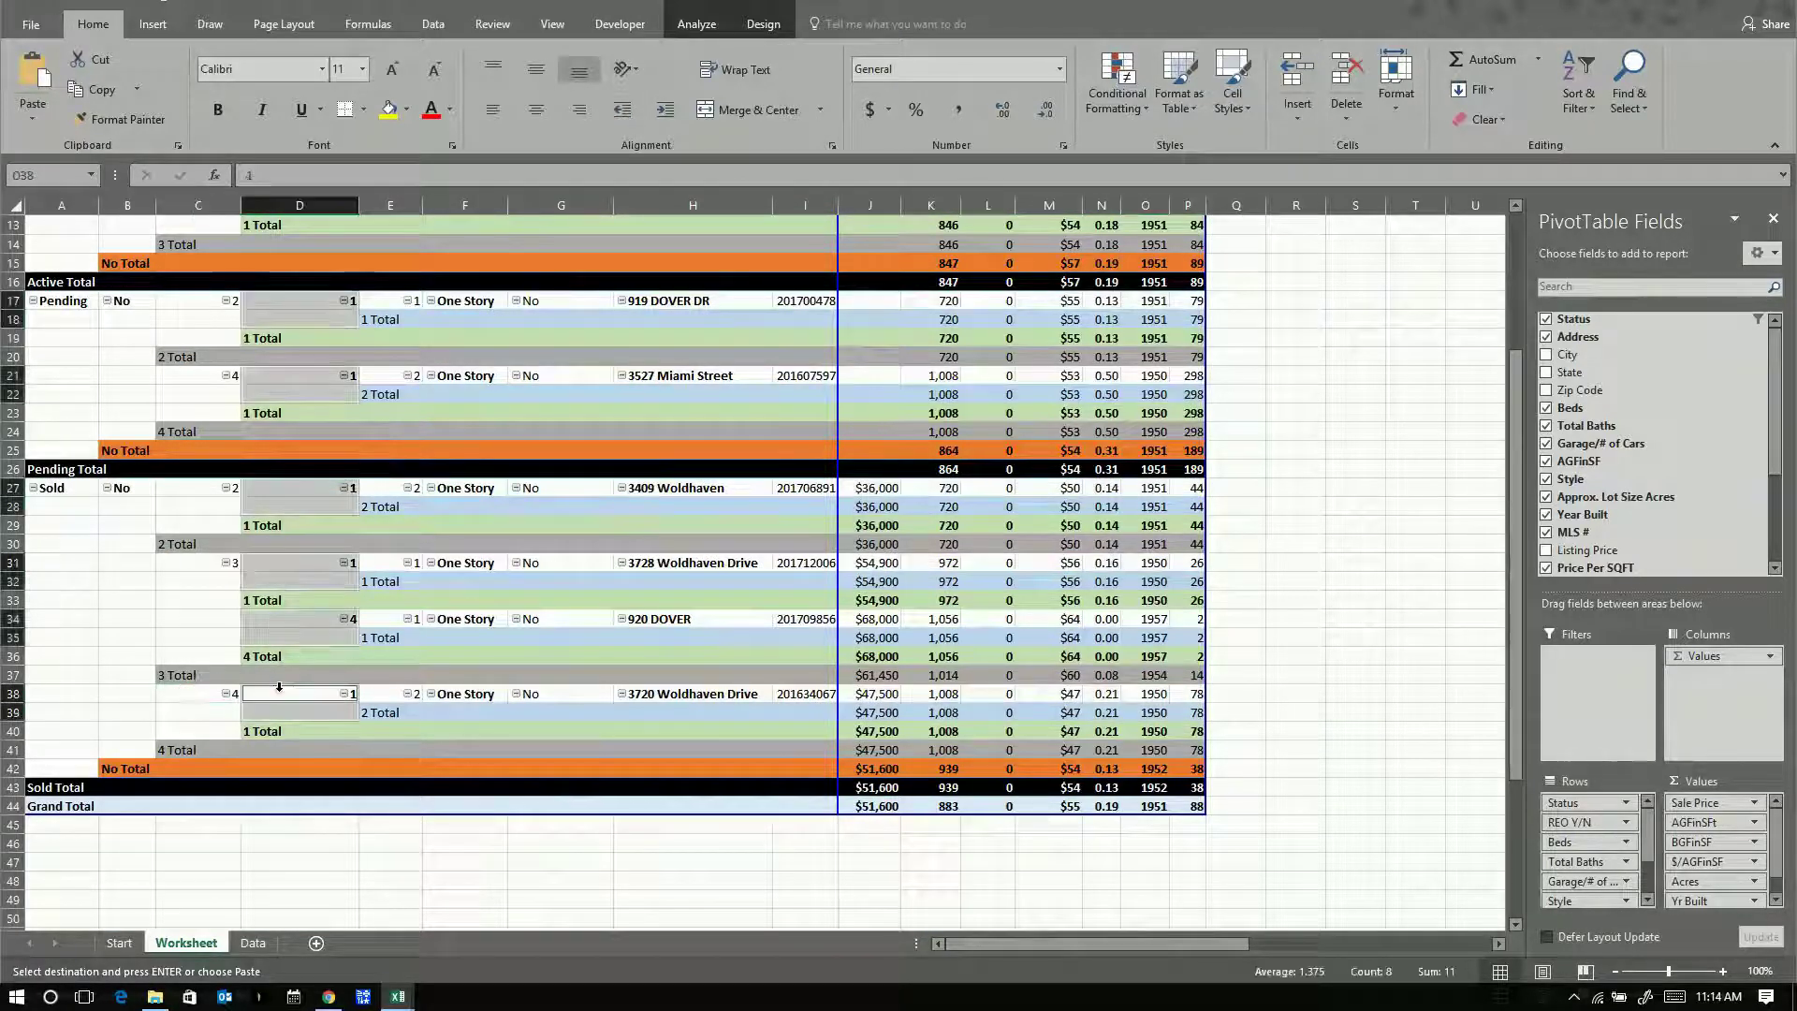
{"action": "left_click", "coordinate": [870, 695]}
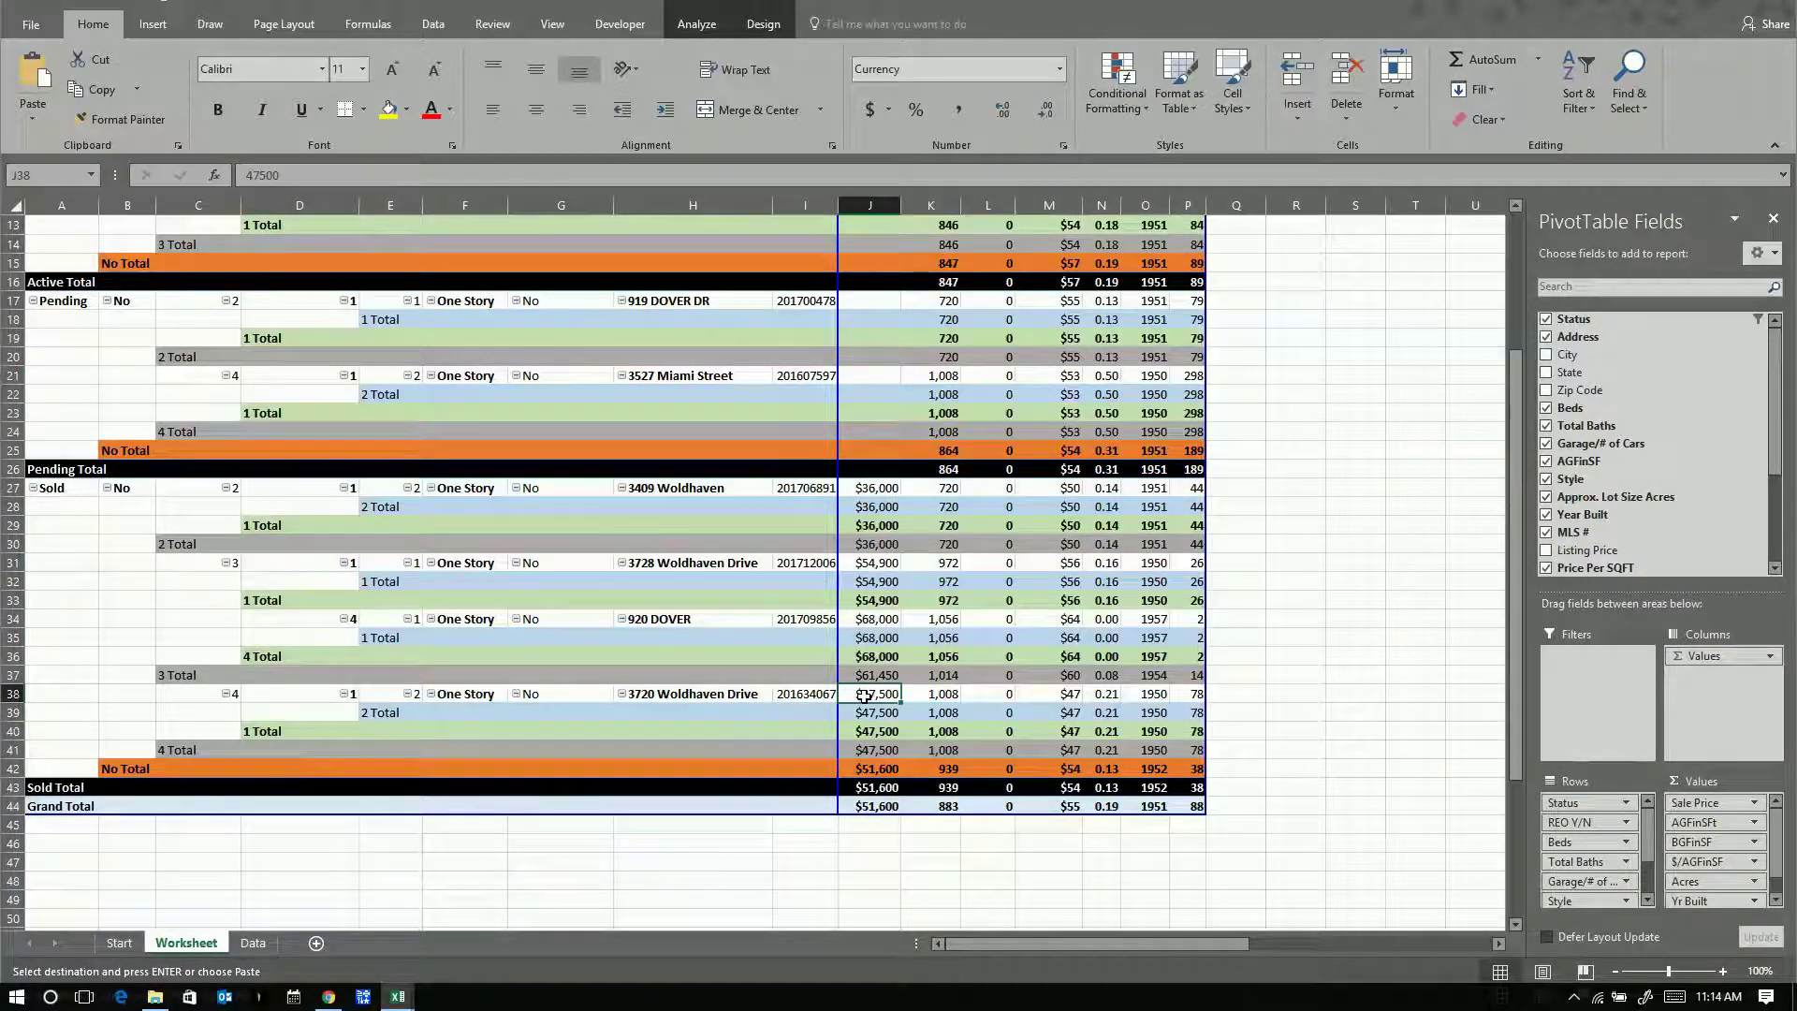
{"action": "left_click", "coordinate": [224, 584]}
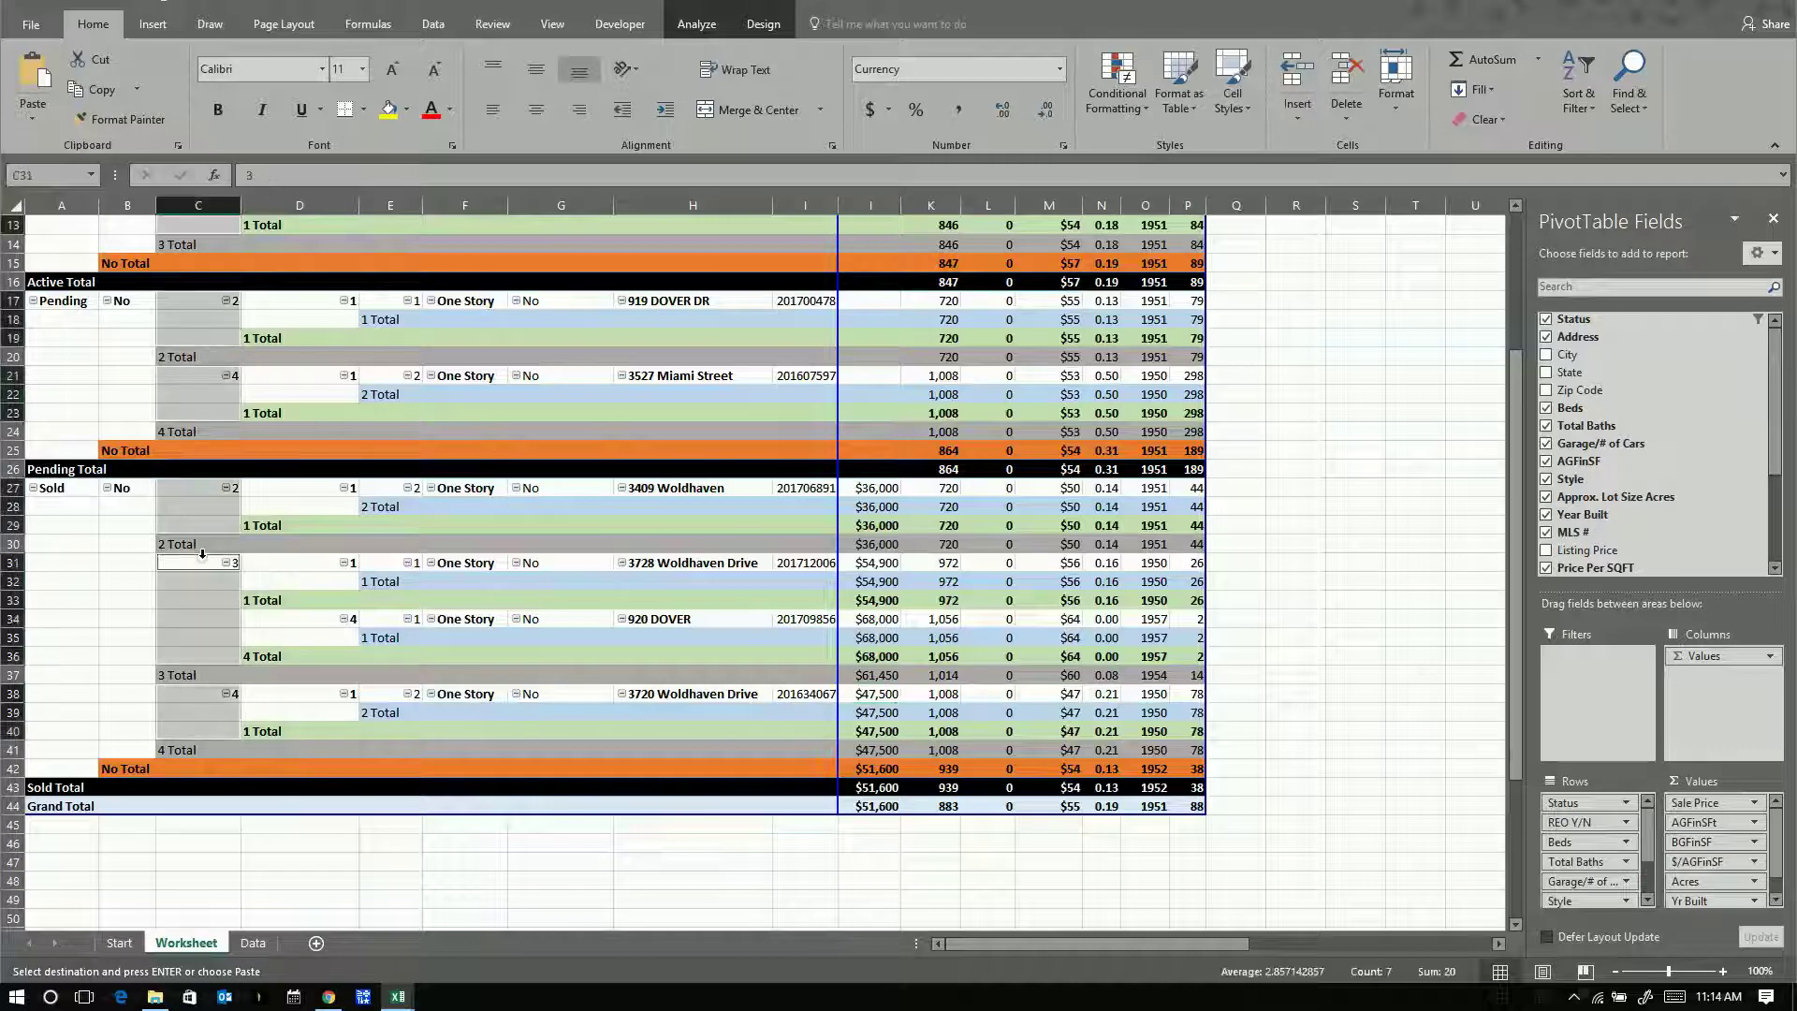
{"action": "left_click", "coordinate": [294, 623]}
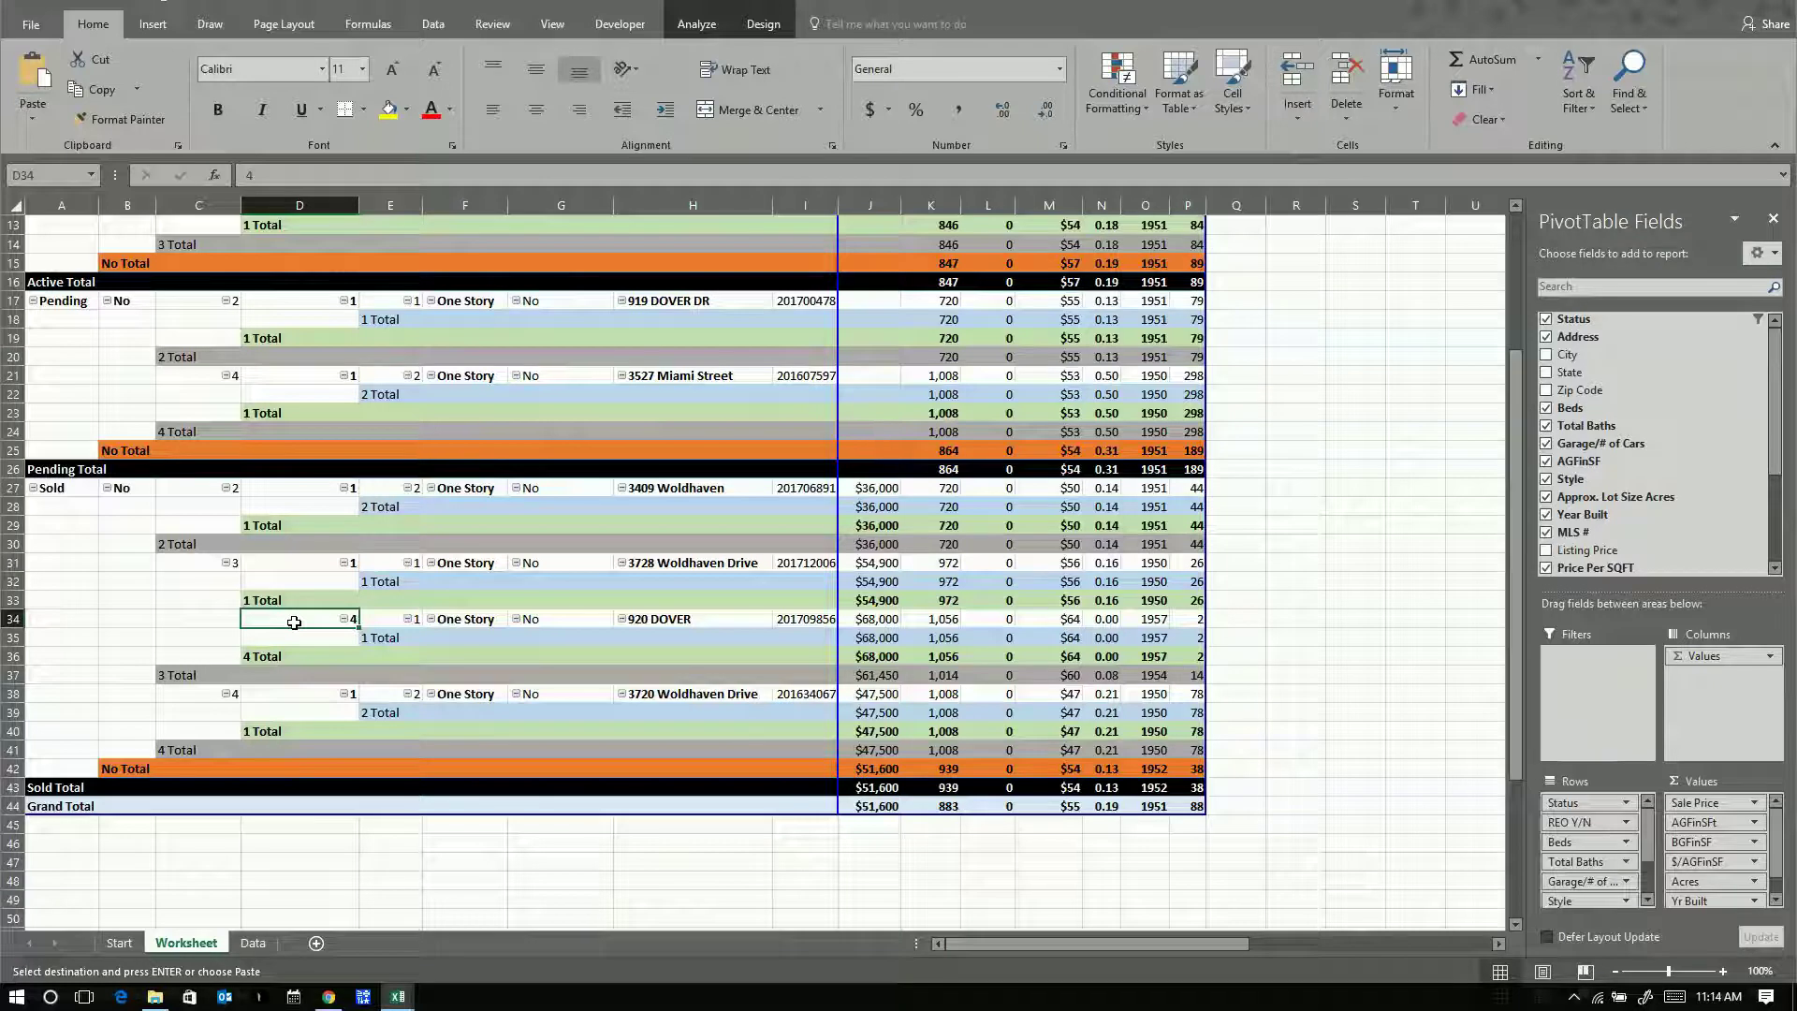
{"action": "left_click", "coordinate": [944, 618]}
{"action": "left_click", "coordinate": [941, 696]}
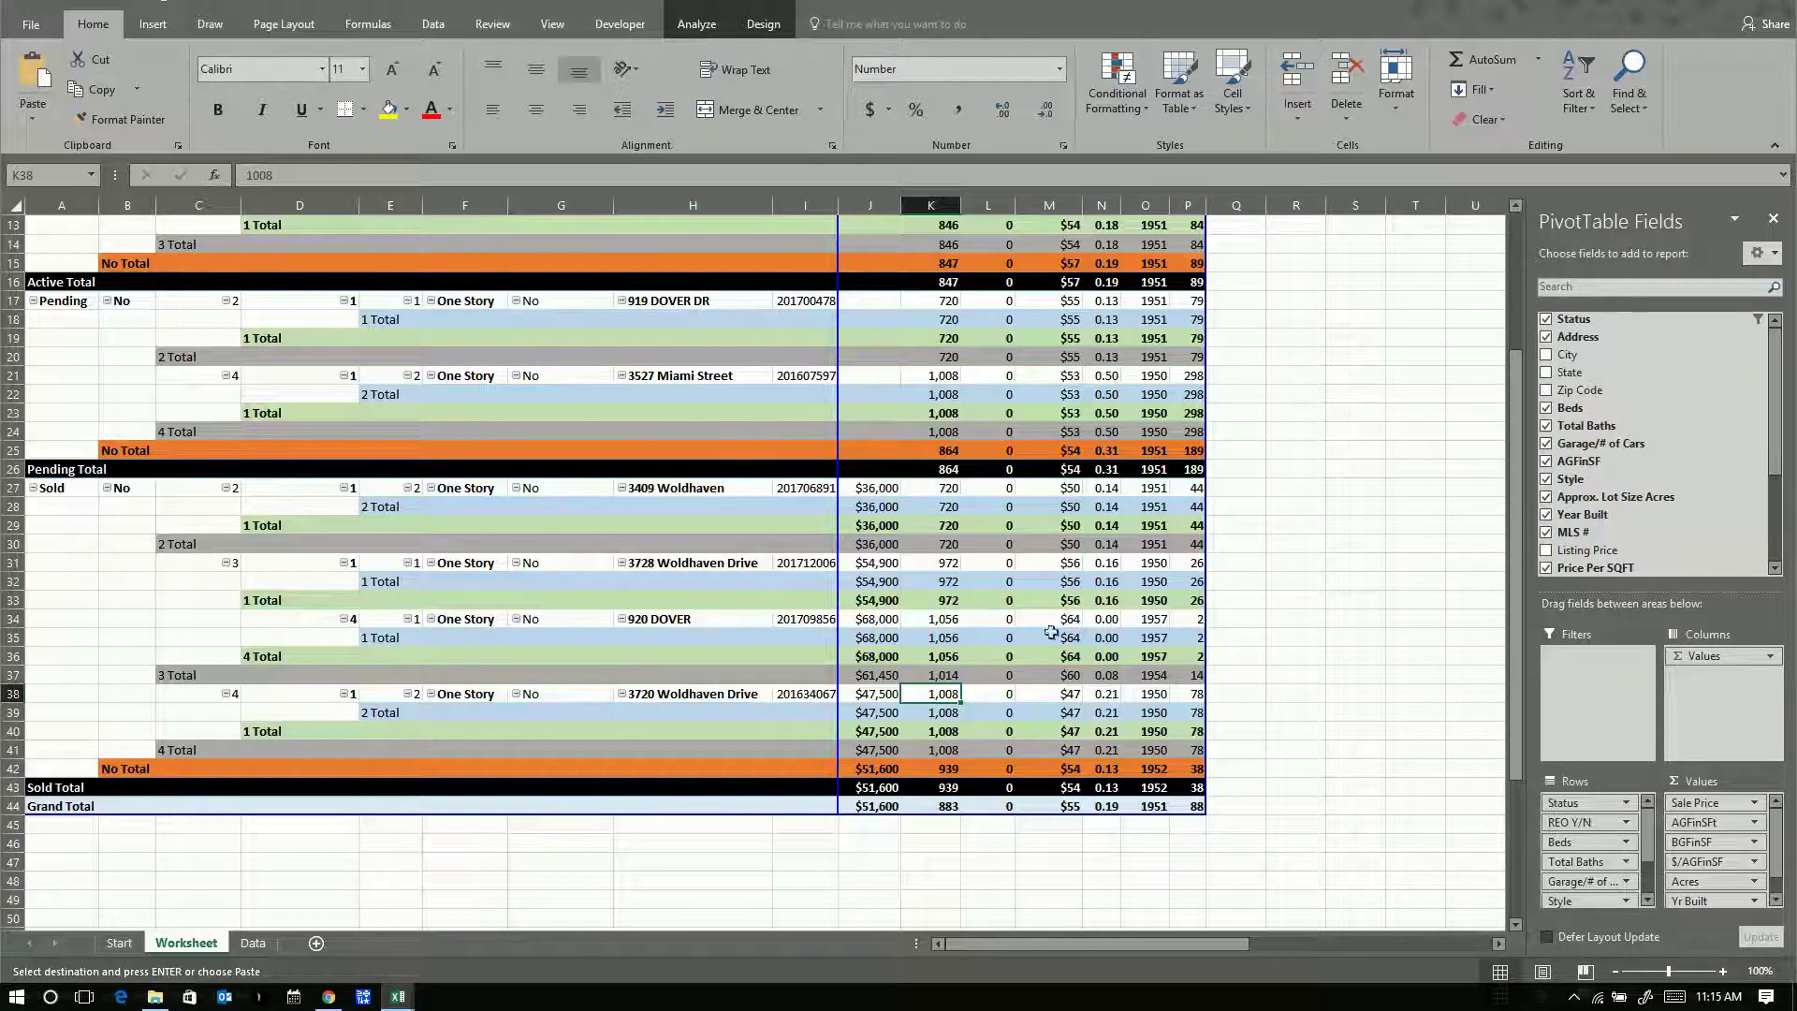
{"action": "left_click", "coordinate": [203, 487]}
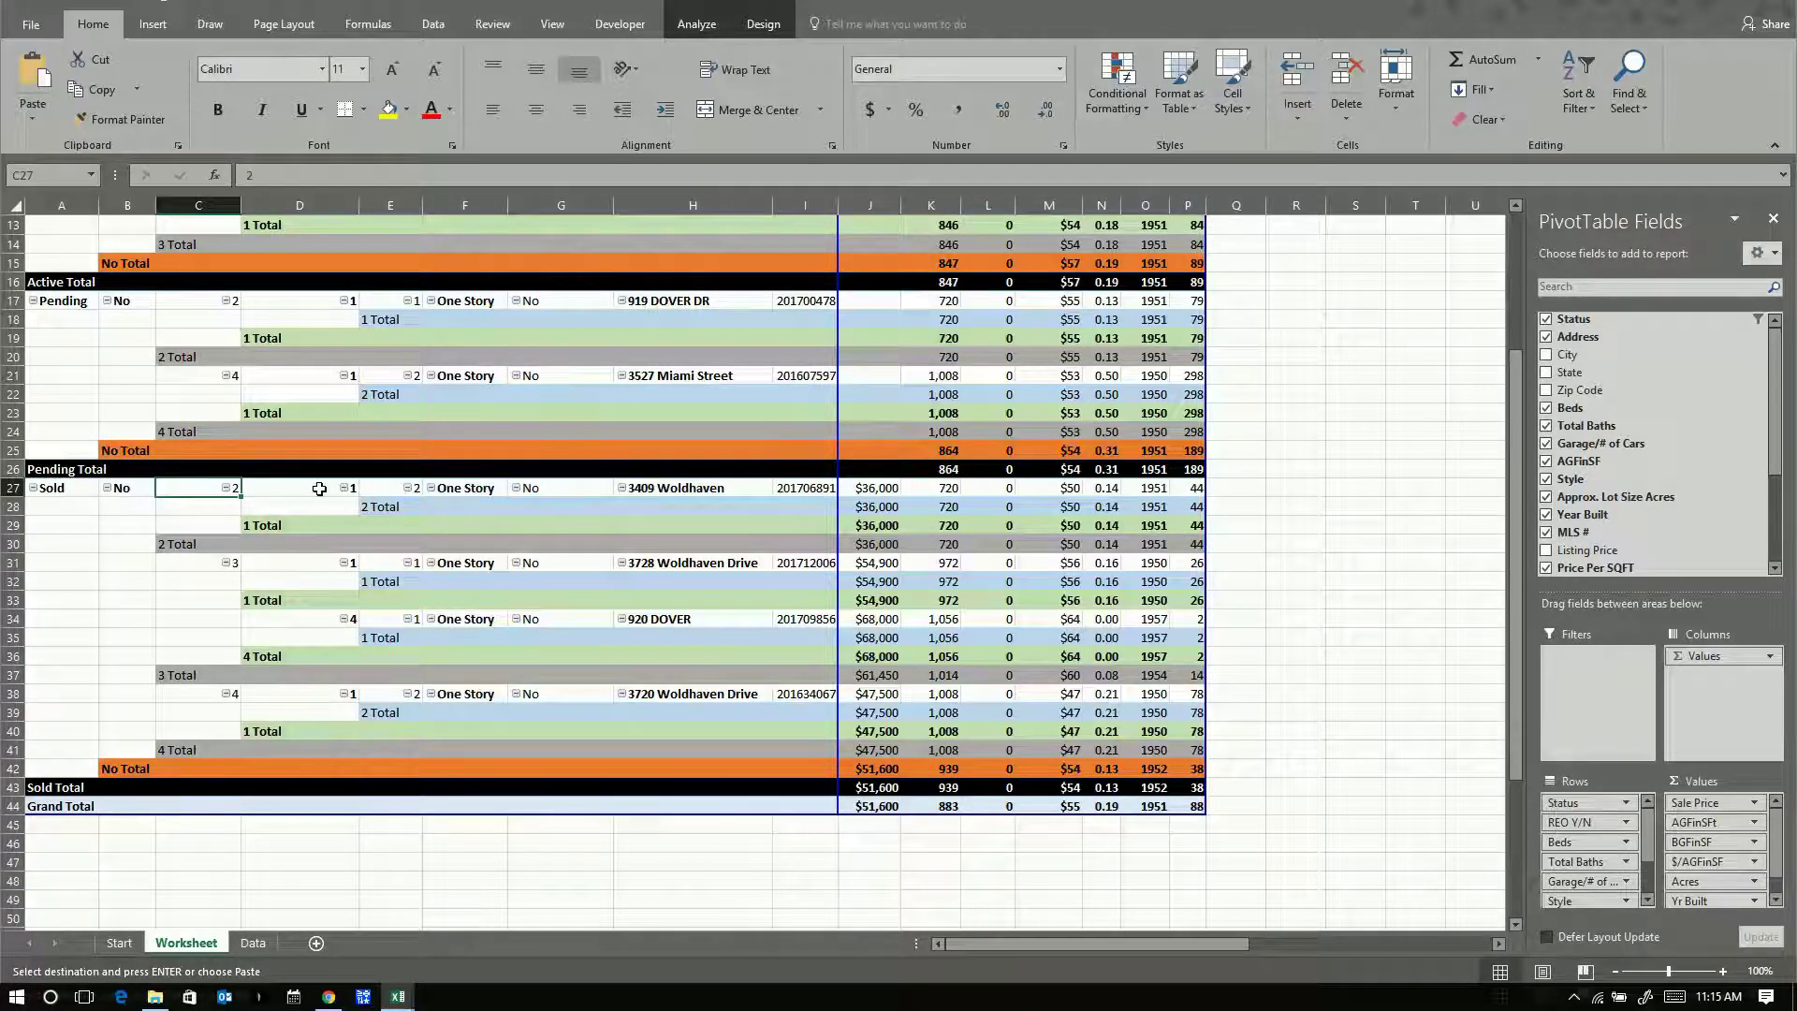
{"action": "left_click", "coordinate": [196, 562]}
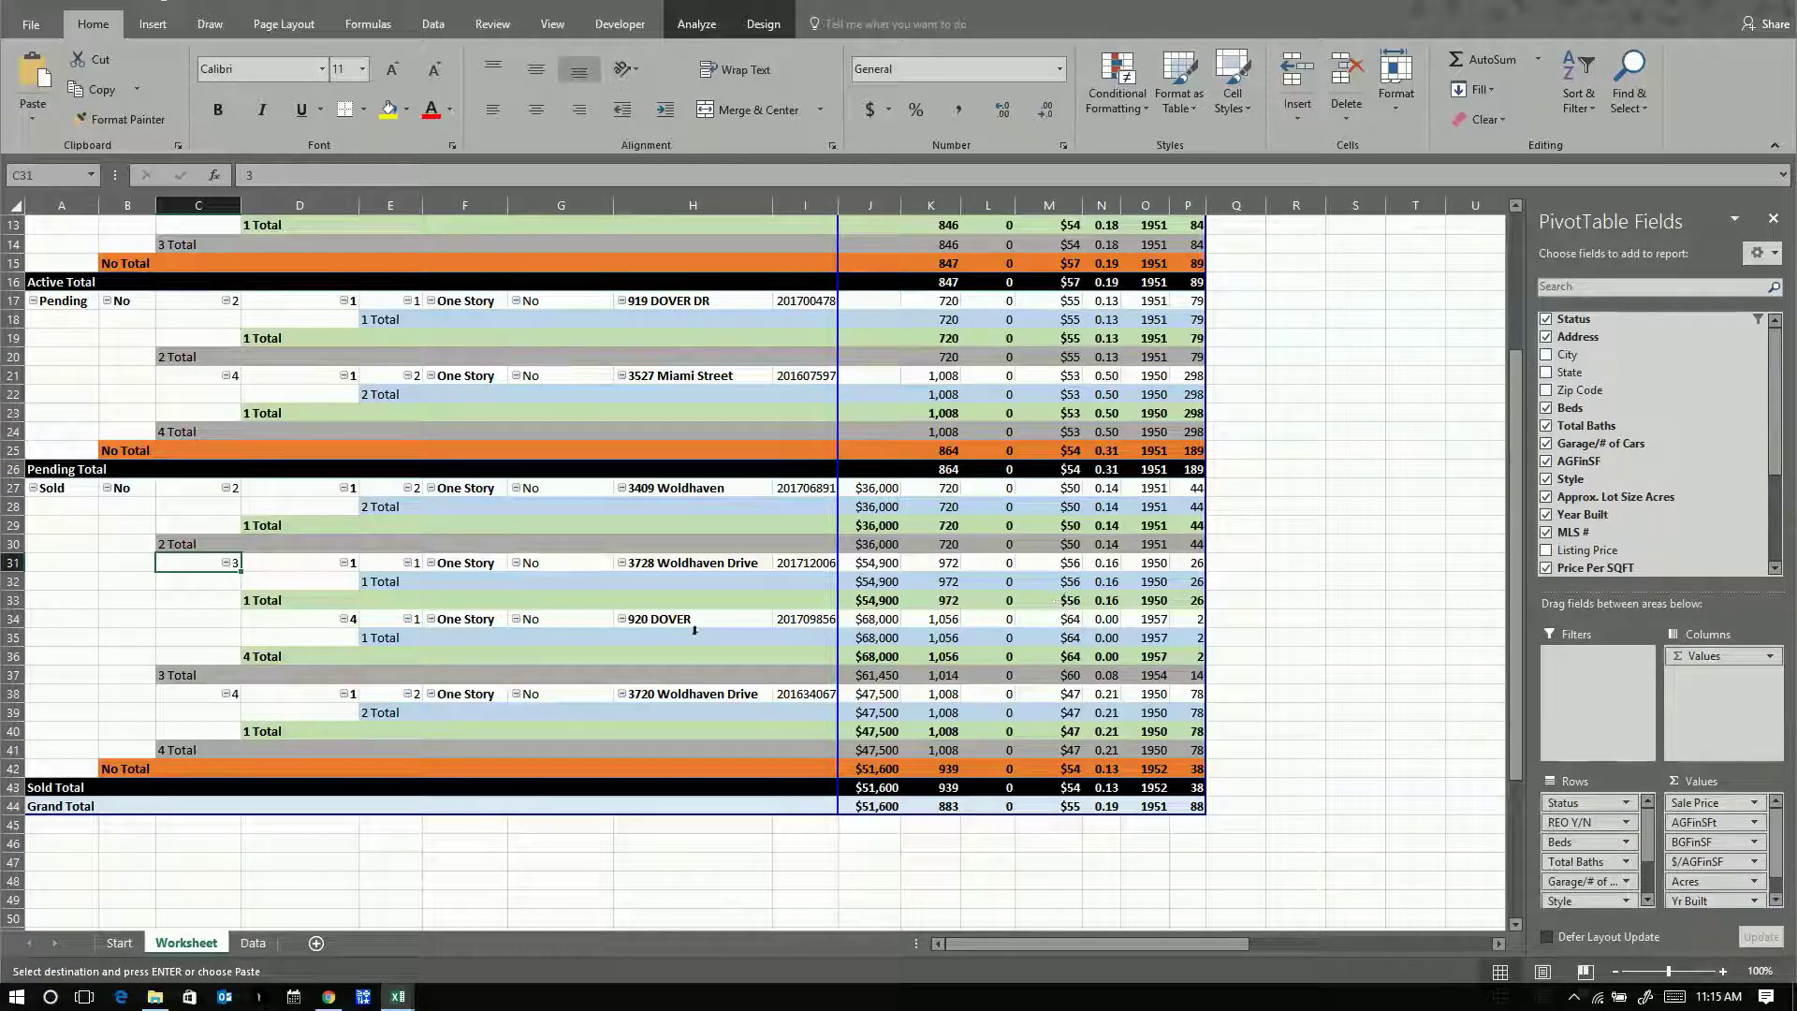
Step: Examine the $/AGFinSF of the sold three-bedroom home and the average for all sold non-REO listings
{"action": "scroll", "coordinate": [174, 605], "scroll_direction": "up", "scroll_amount": 4}
{"action": "scroll", "coordinate": [174, 606], "scroll_direction": "down", "scroll_amount": 3}
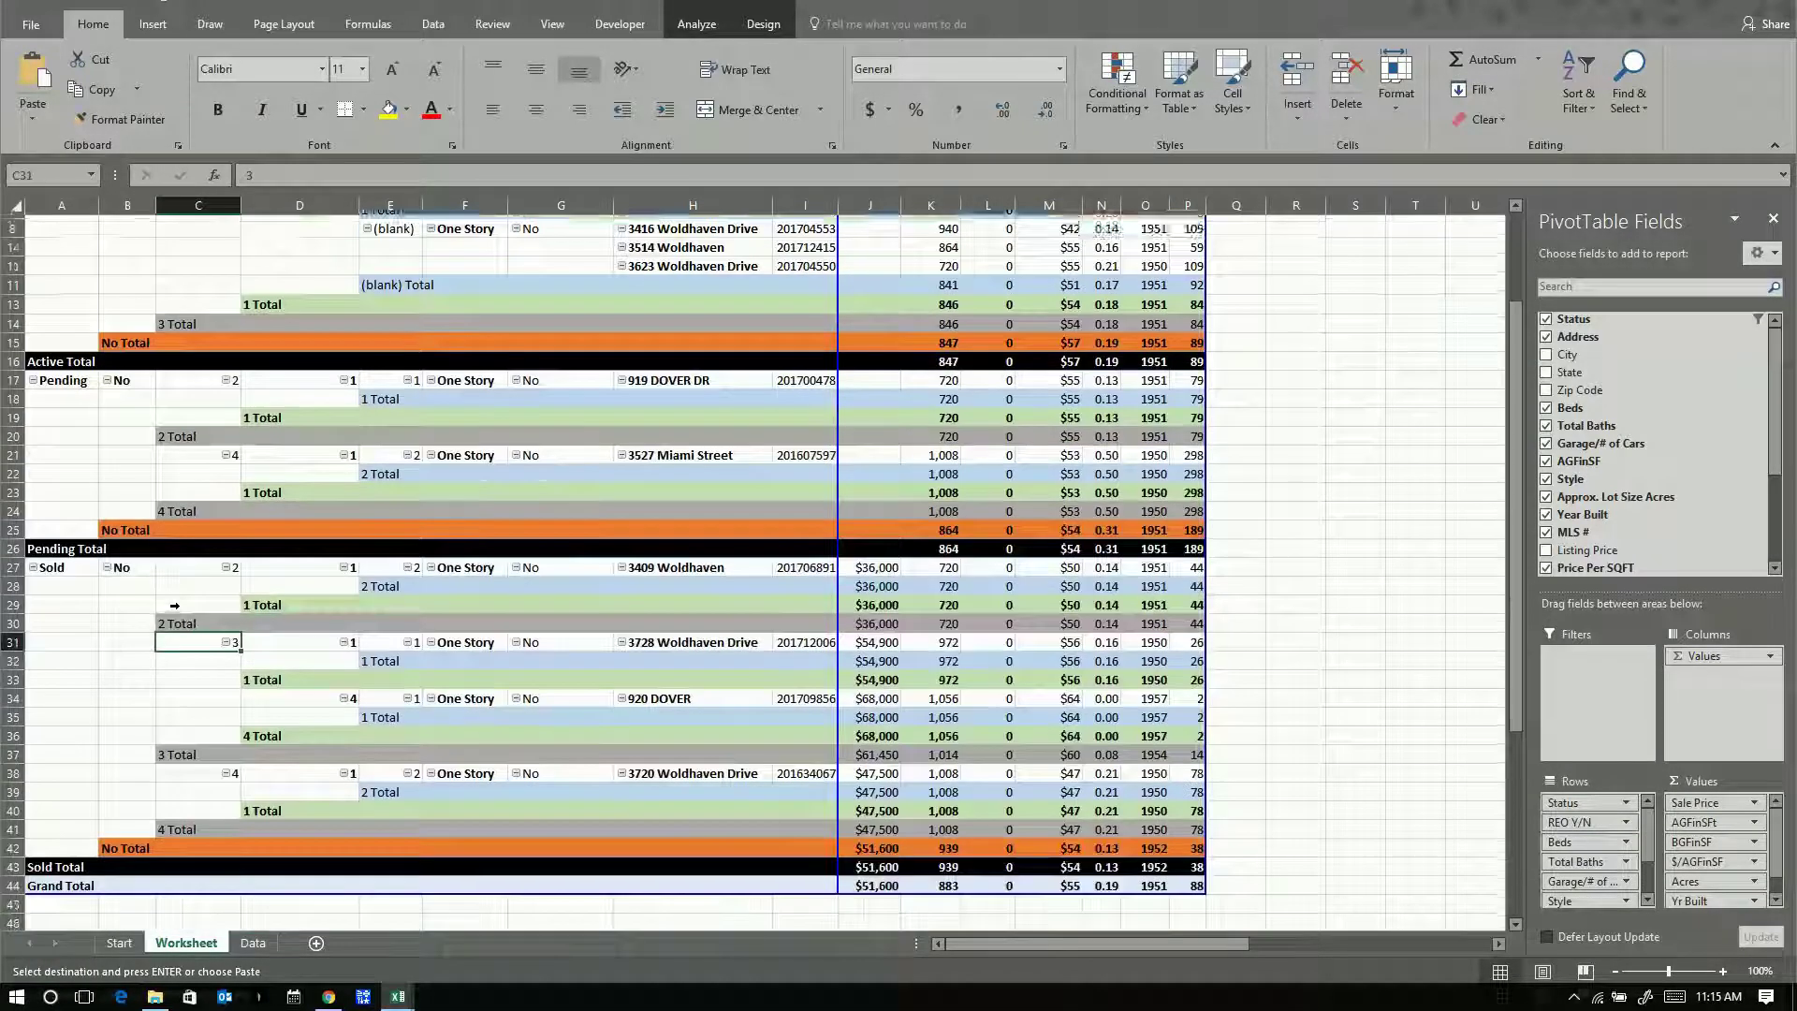
{"action": "scroll", "coordinate": [174, 606], "scroll_direction": "down", "scroll_amount": 2}
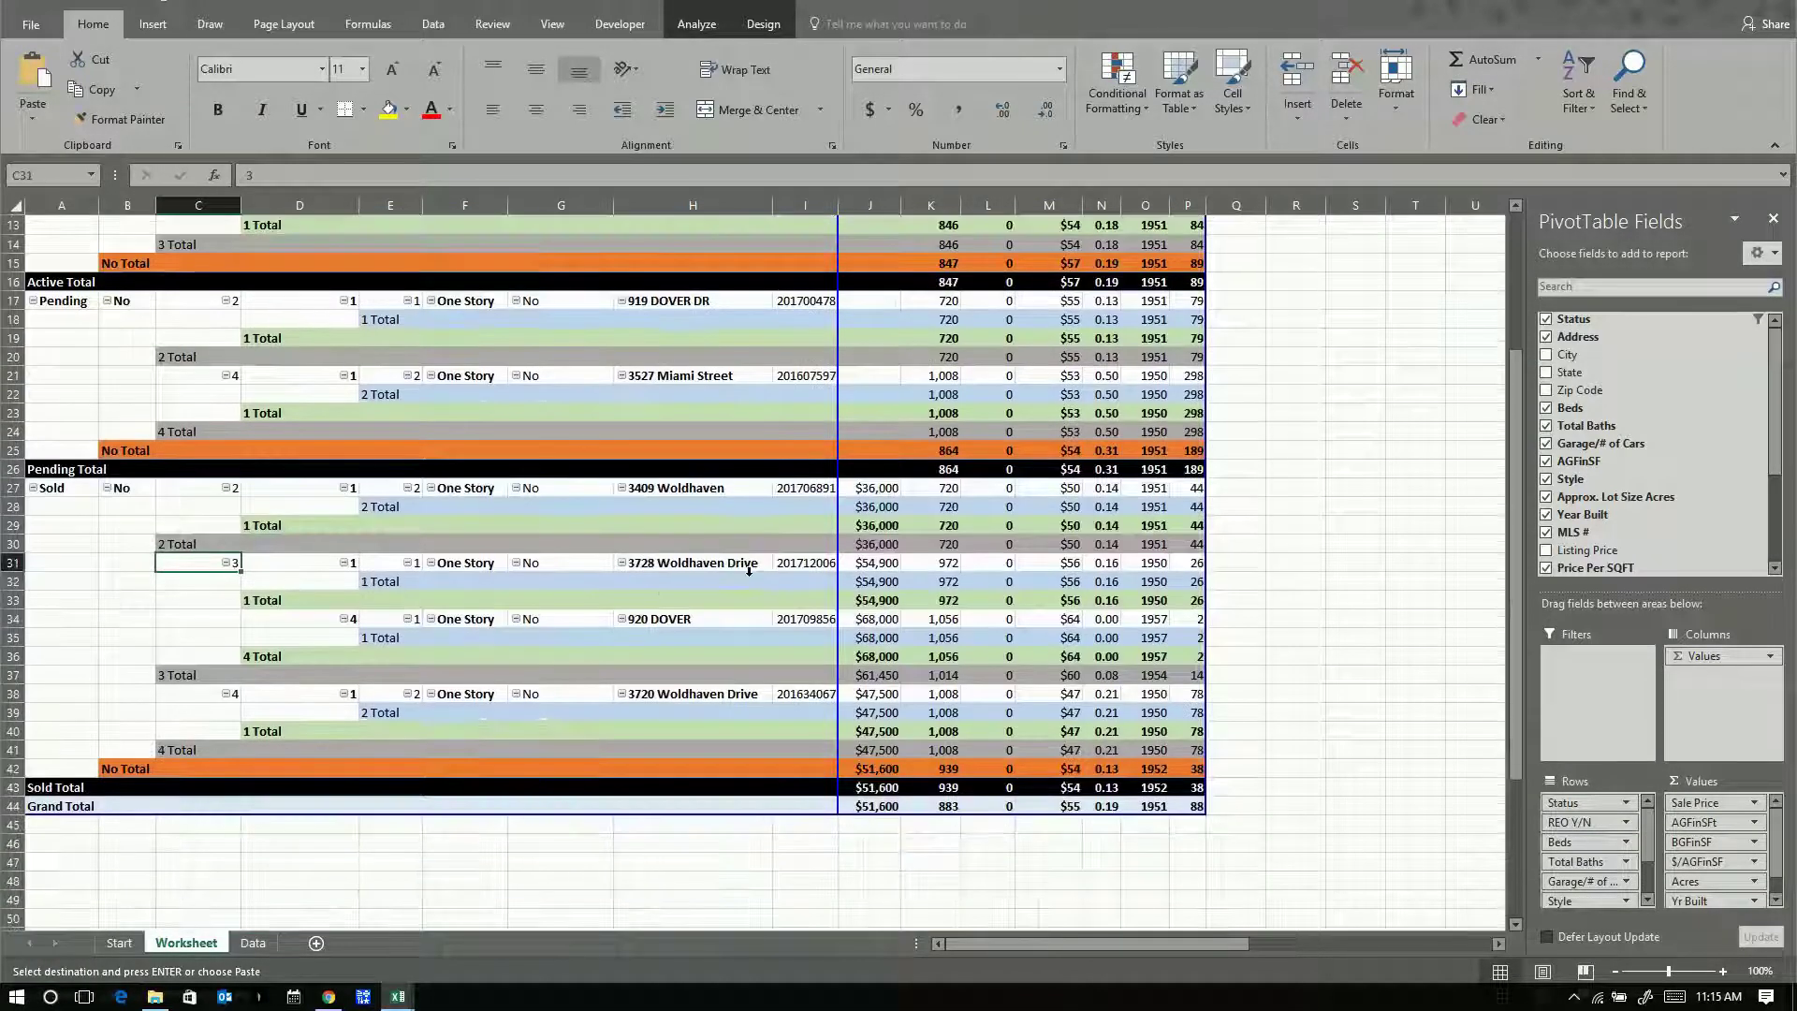
{"action": "left_click", "coordinate": [1070, 582]}
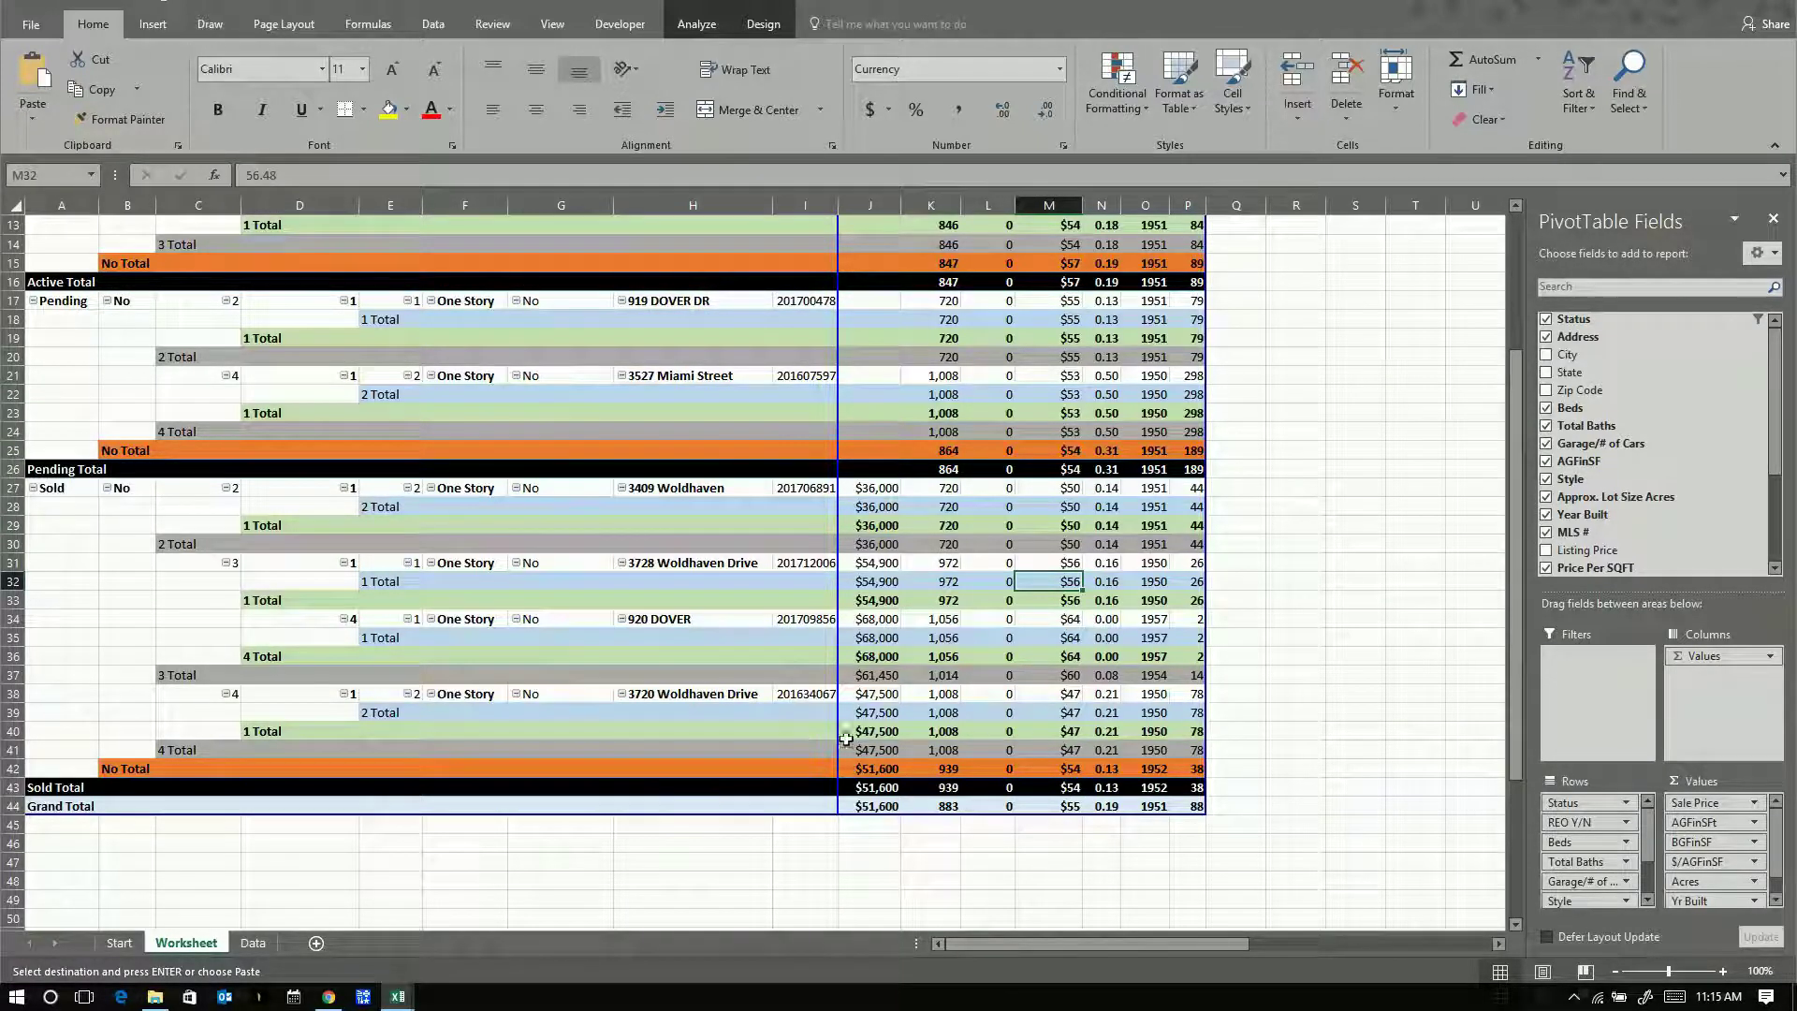
{"action": "left_click", "coordinate": [1078, 770]}
Step: Widen column Y of the Buy Formula table on the Worksheet so the Buy Price fits
{"action": "scroll", "coordinate": [1329, 777], "scroll_direction": "up", "scroll_amount": 1}
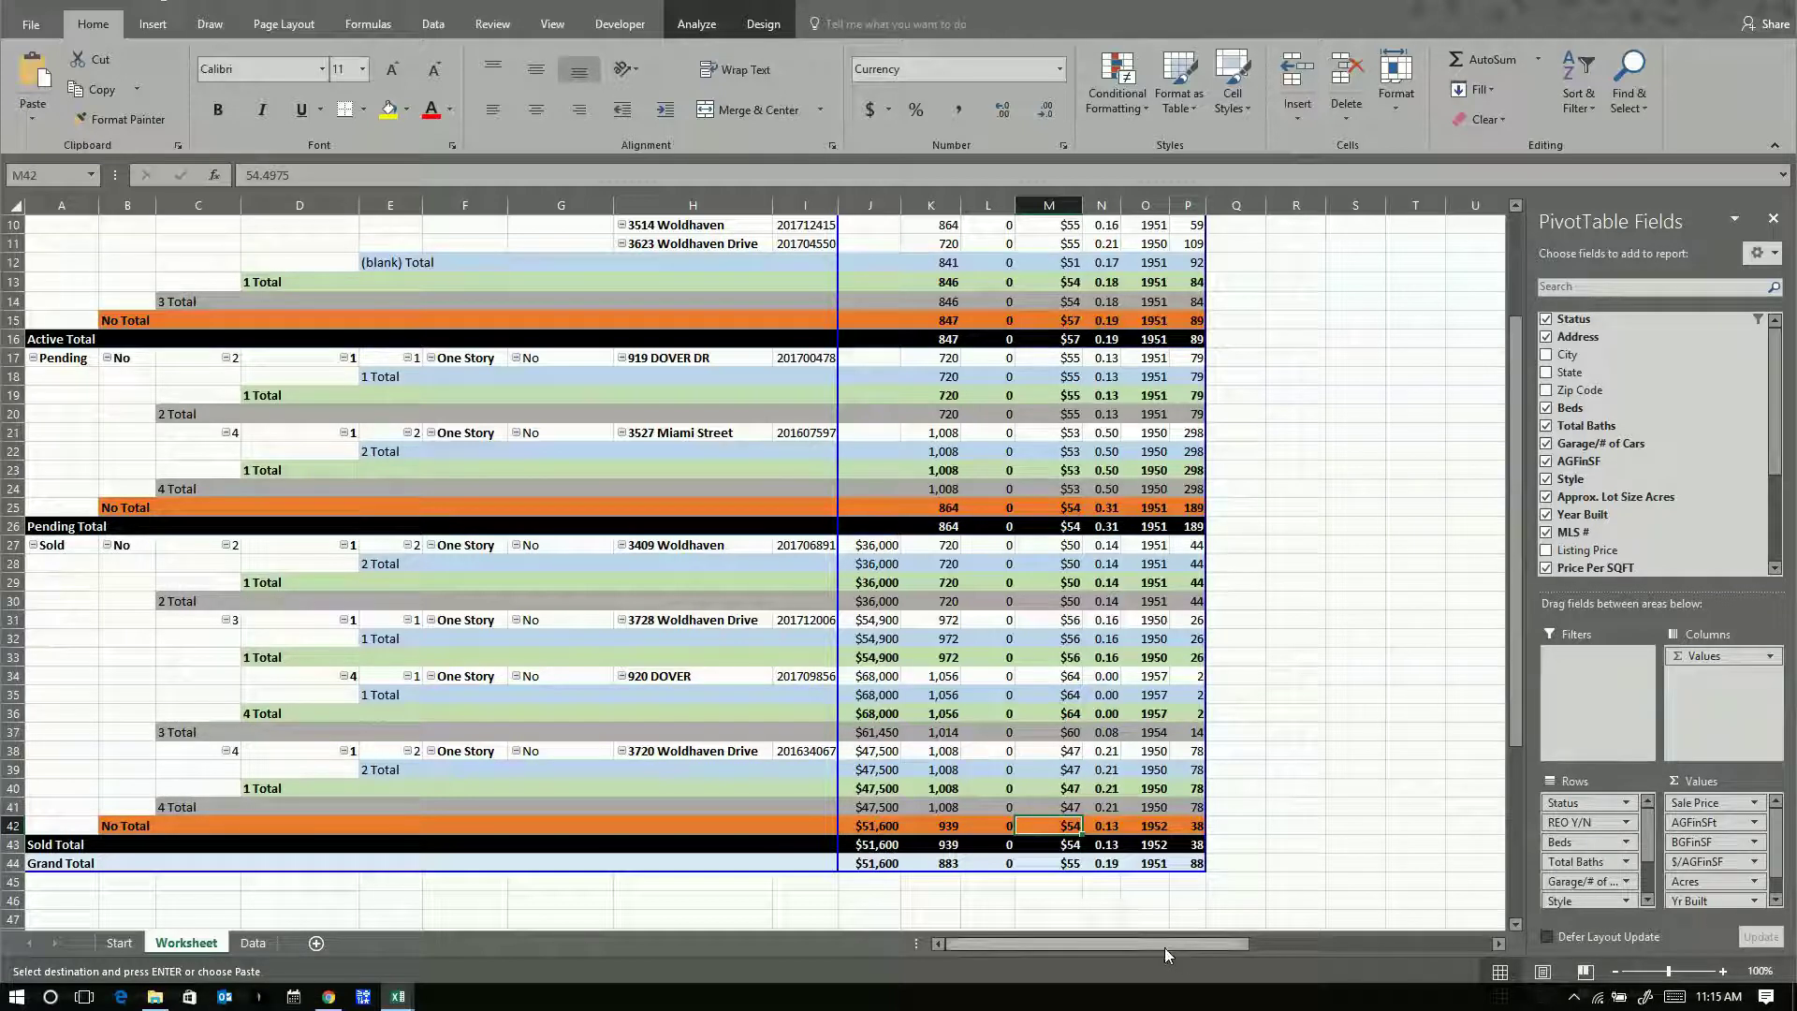
{"action": "scroll", "coordinate": [1227, 894], "scroll_direction": "up", "scroll_amount": 3}
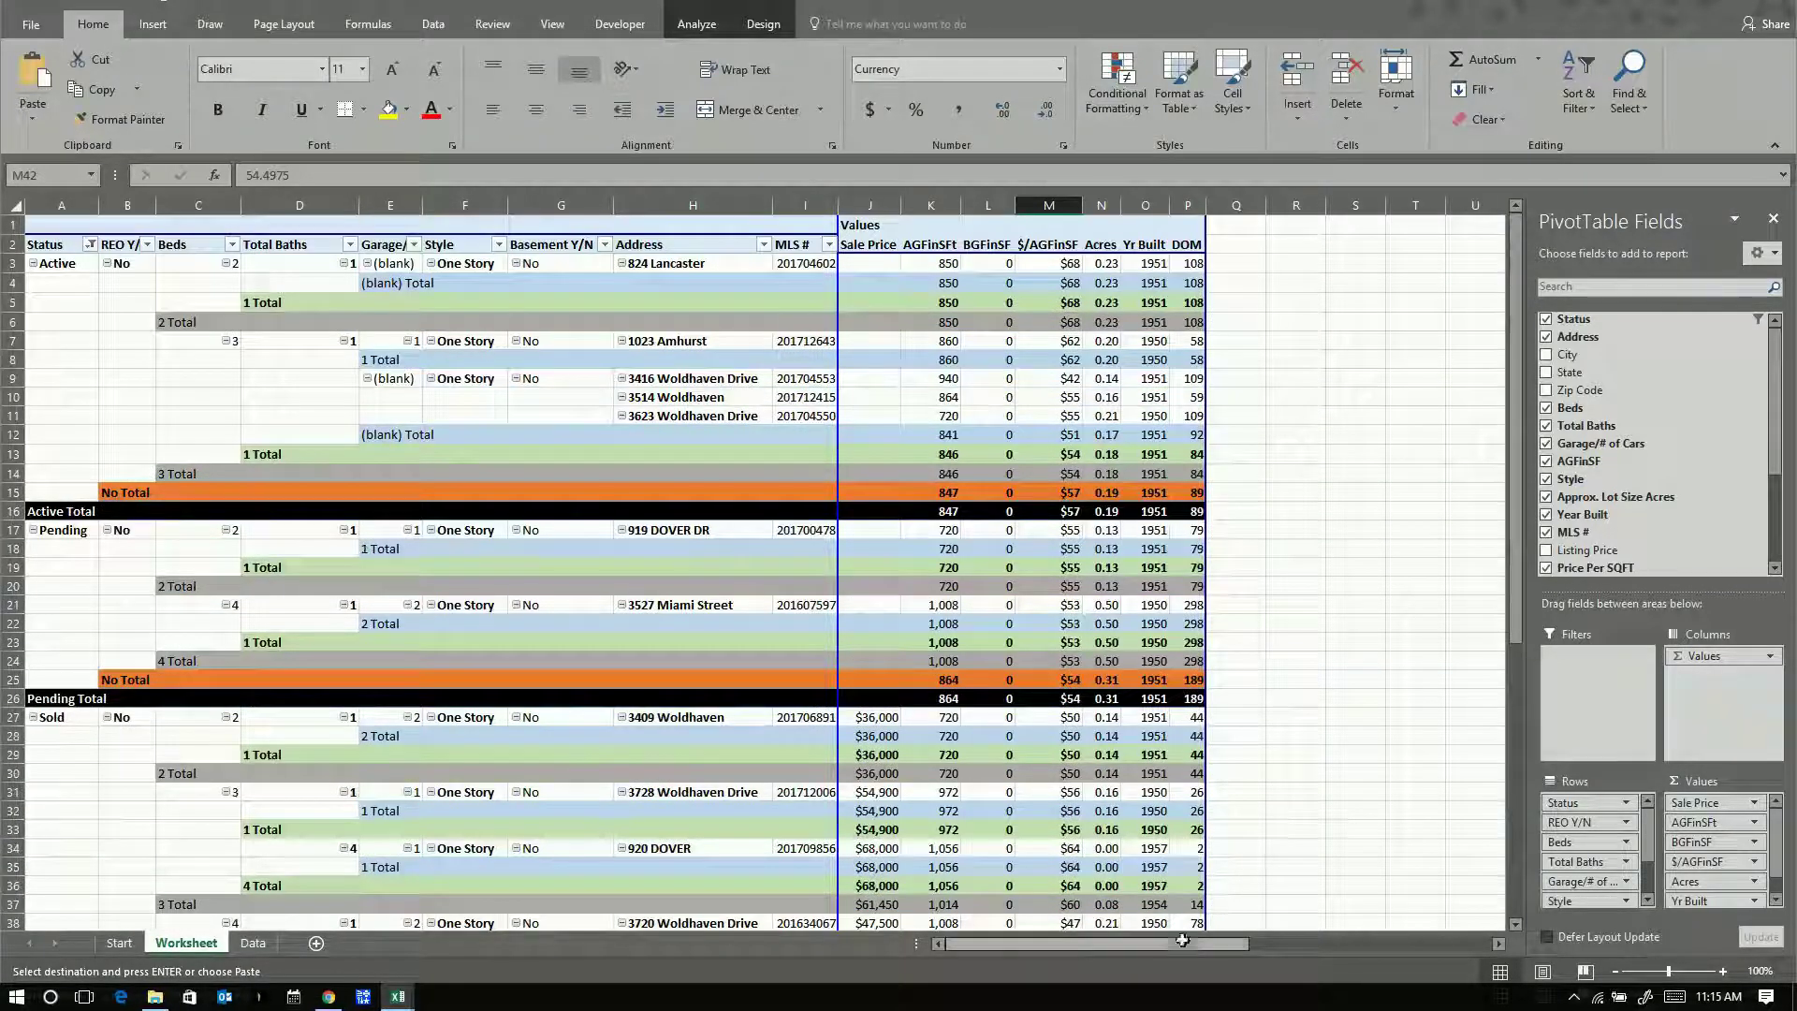
{"action": "left_click_drag", "start_coordinate": [1174, 947], "coordinate": [1288, 943]}
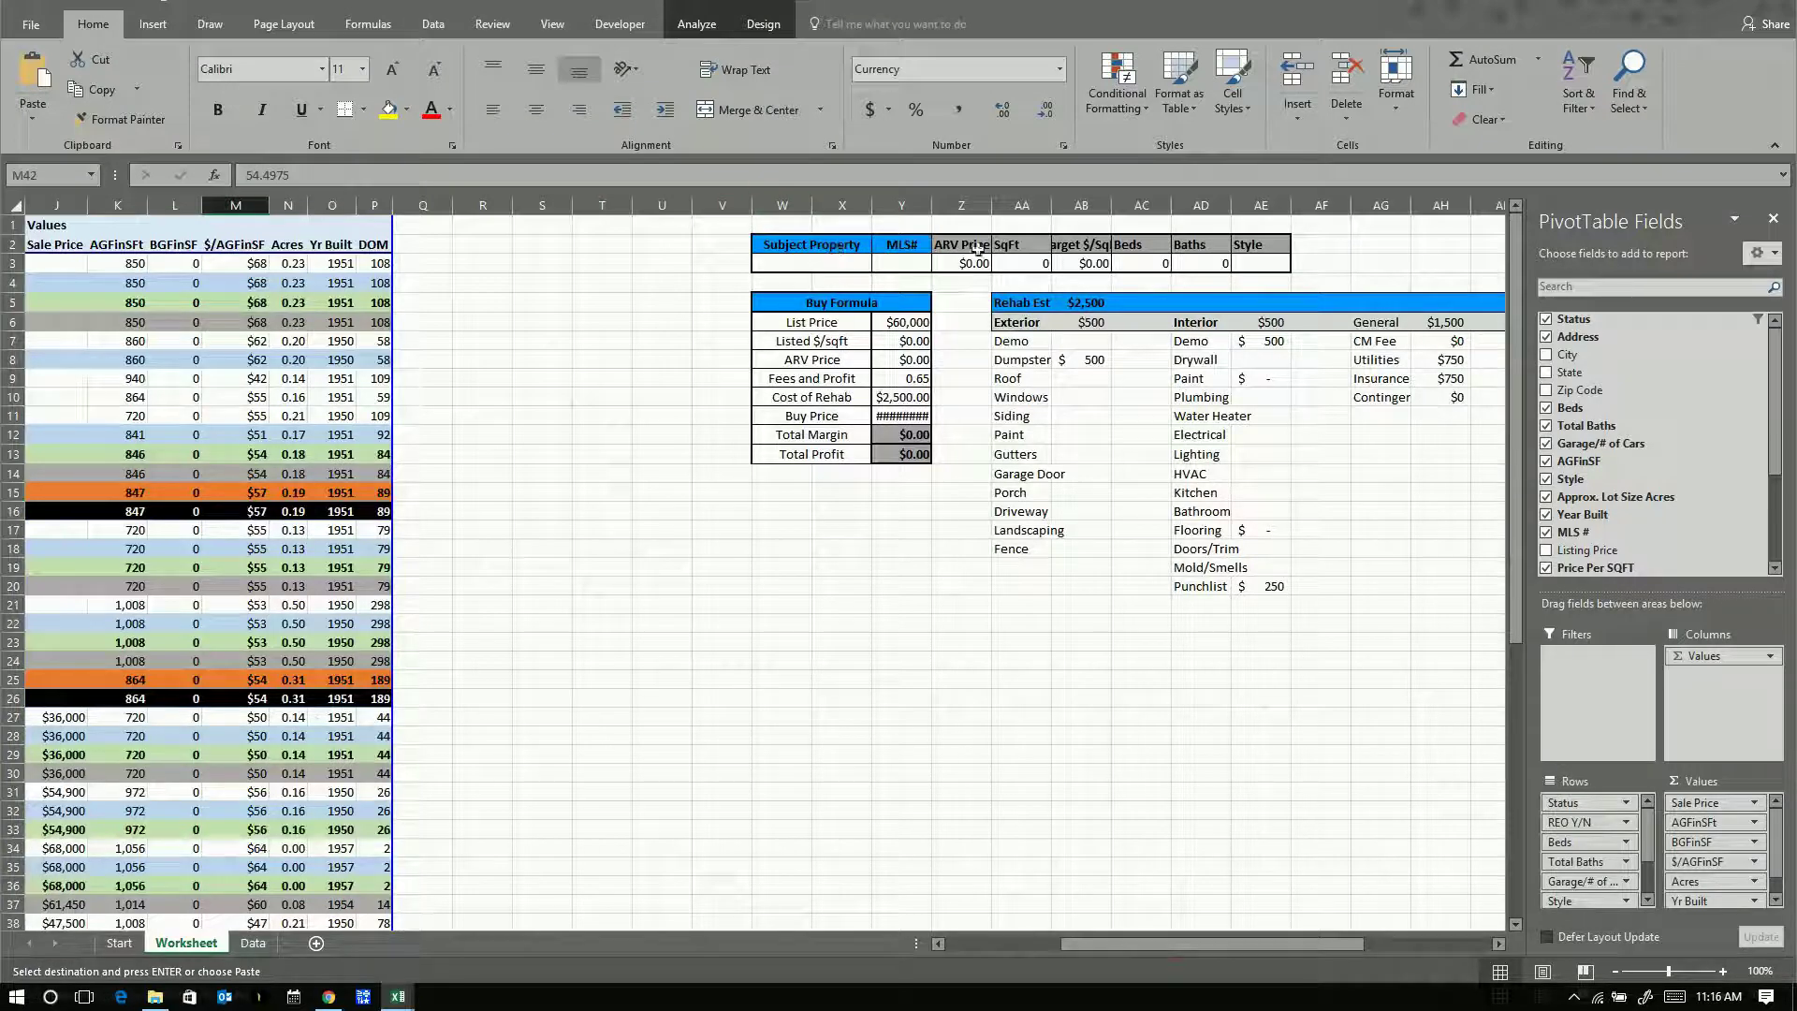
{"action": "left_click_drag", "start_coordinate": [938, 205], "coordinate": [948, 205]}
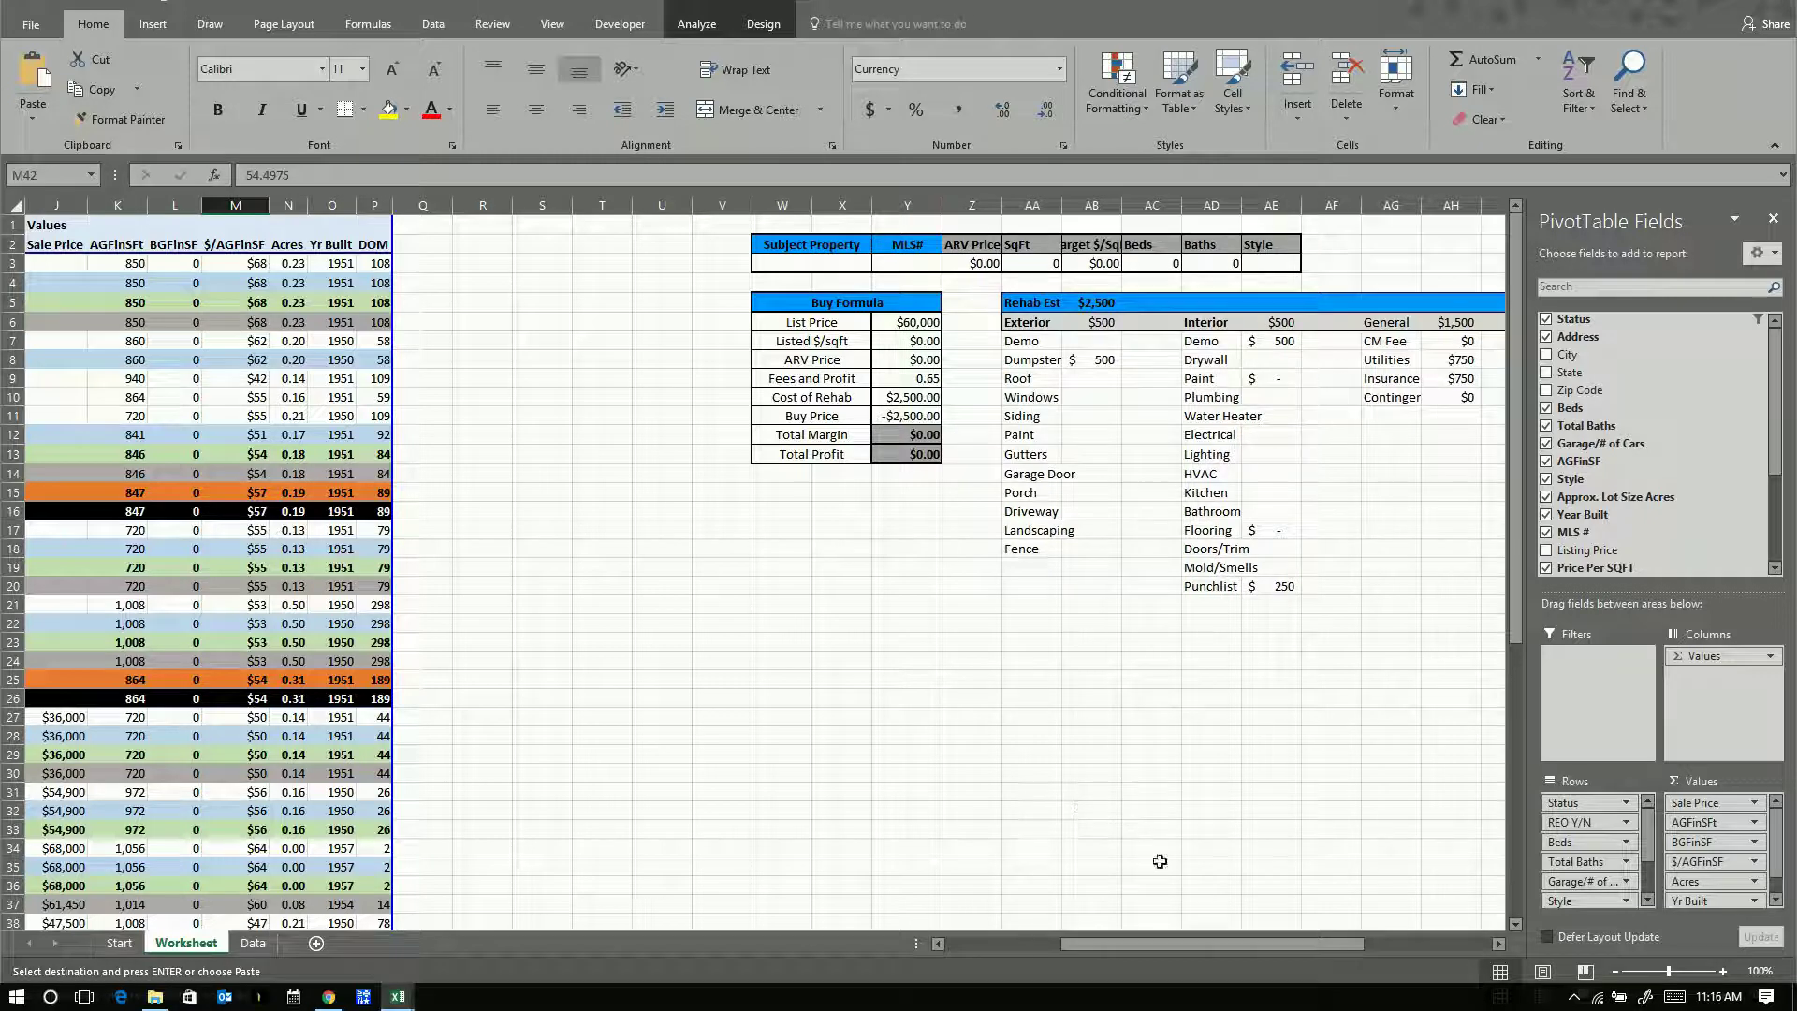
Step: Review the pivot report's listings again, from the sold averages back to the active homes
{"action": "left_click_drag", "start_coordinate": [1136, 945], "coordinate": [1030, 947]}
{"action": "scroll", "coordinate": [479, 469], "scroll_direction": "down", "scroll_amount": 5}
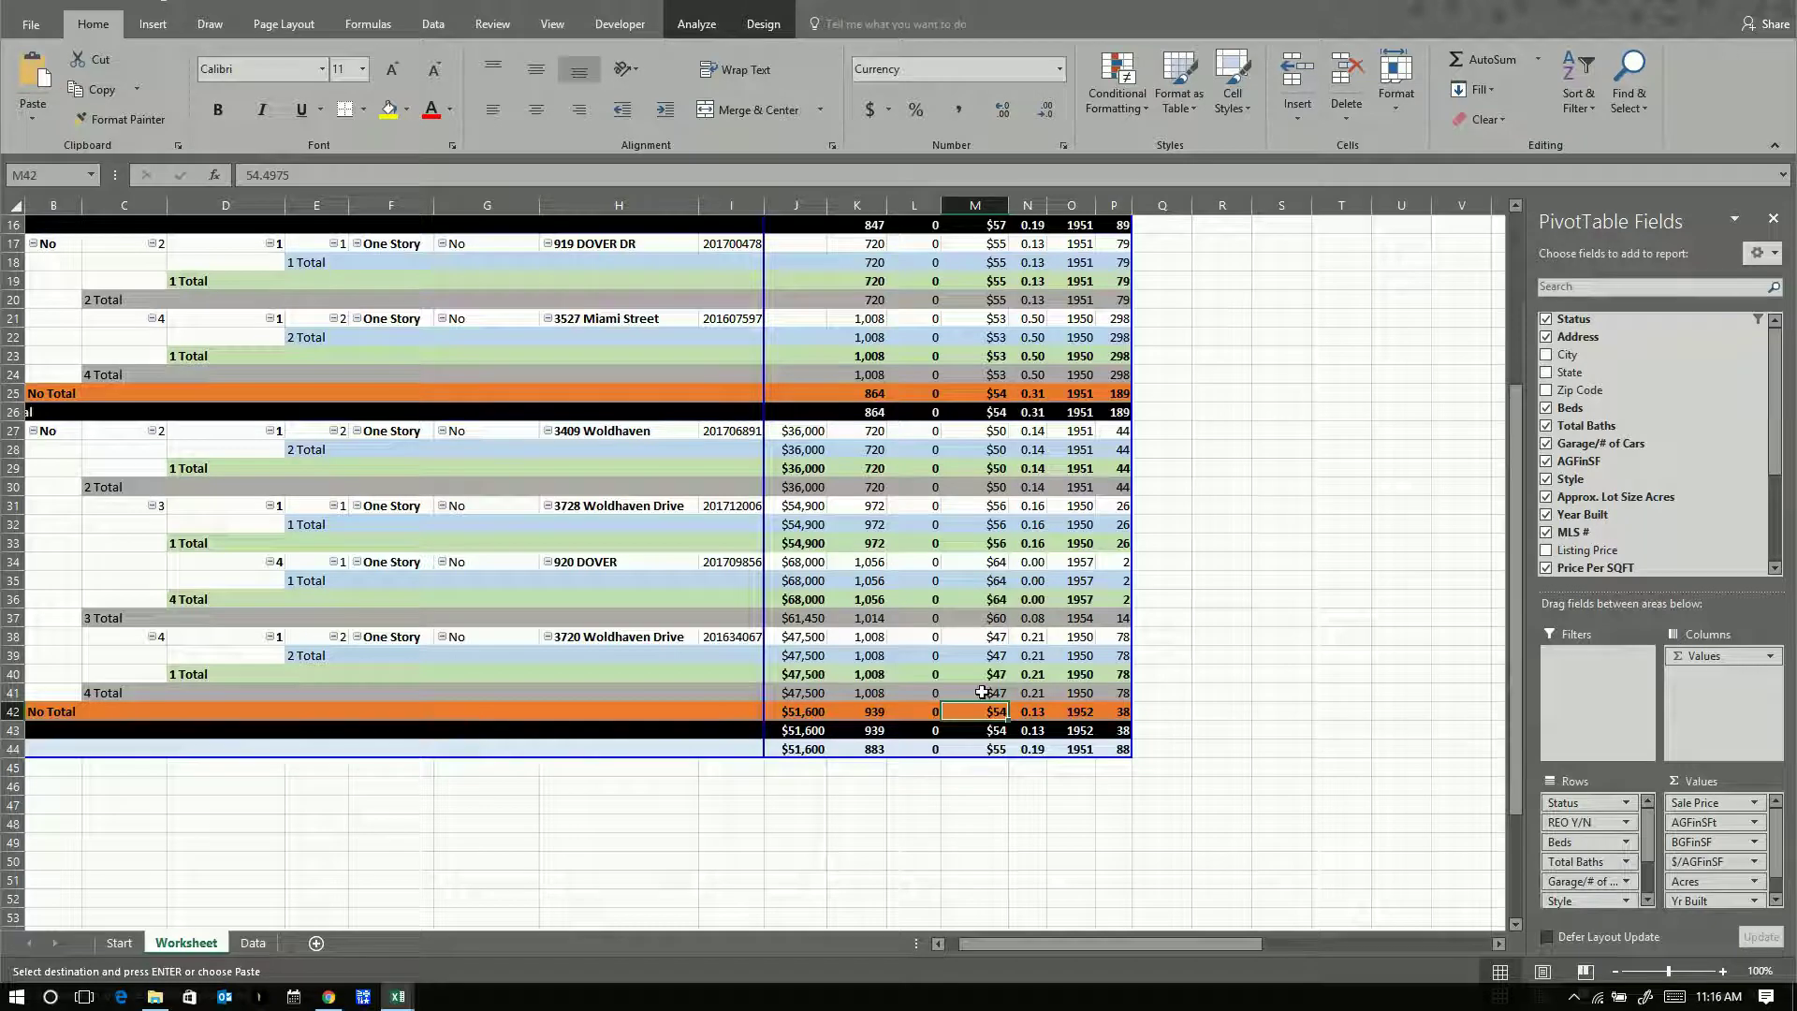
{"action": "scroll", "coordinate": [978, 693], "scroll_direction": "up", "scroll_amount": 1}
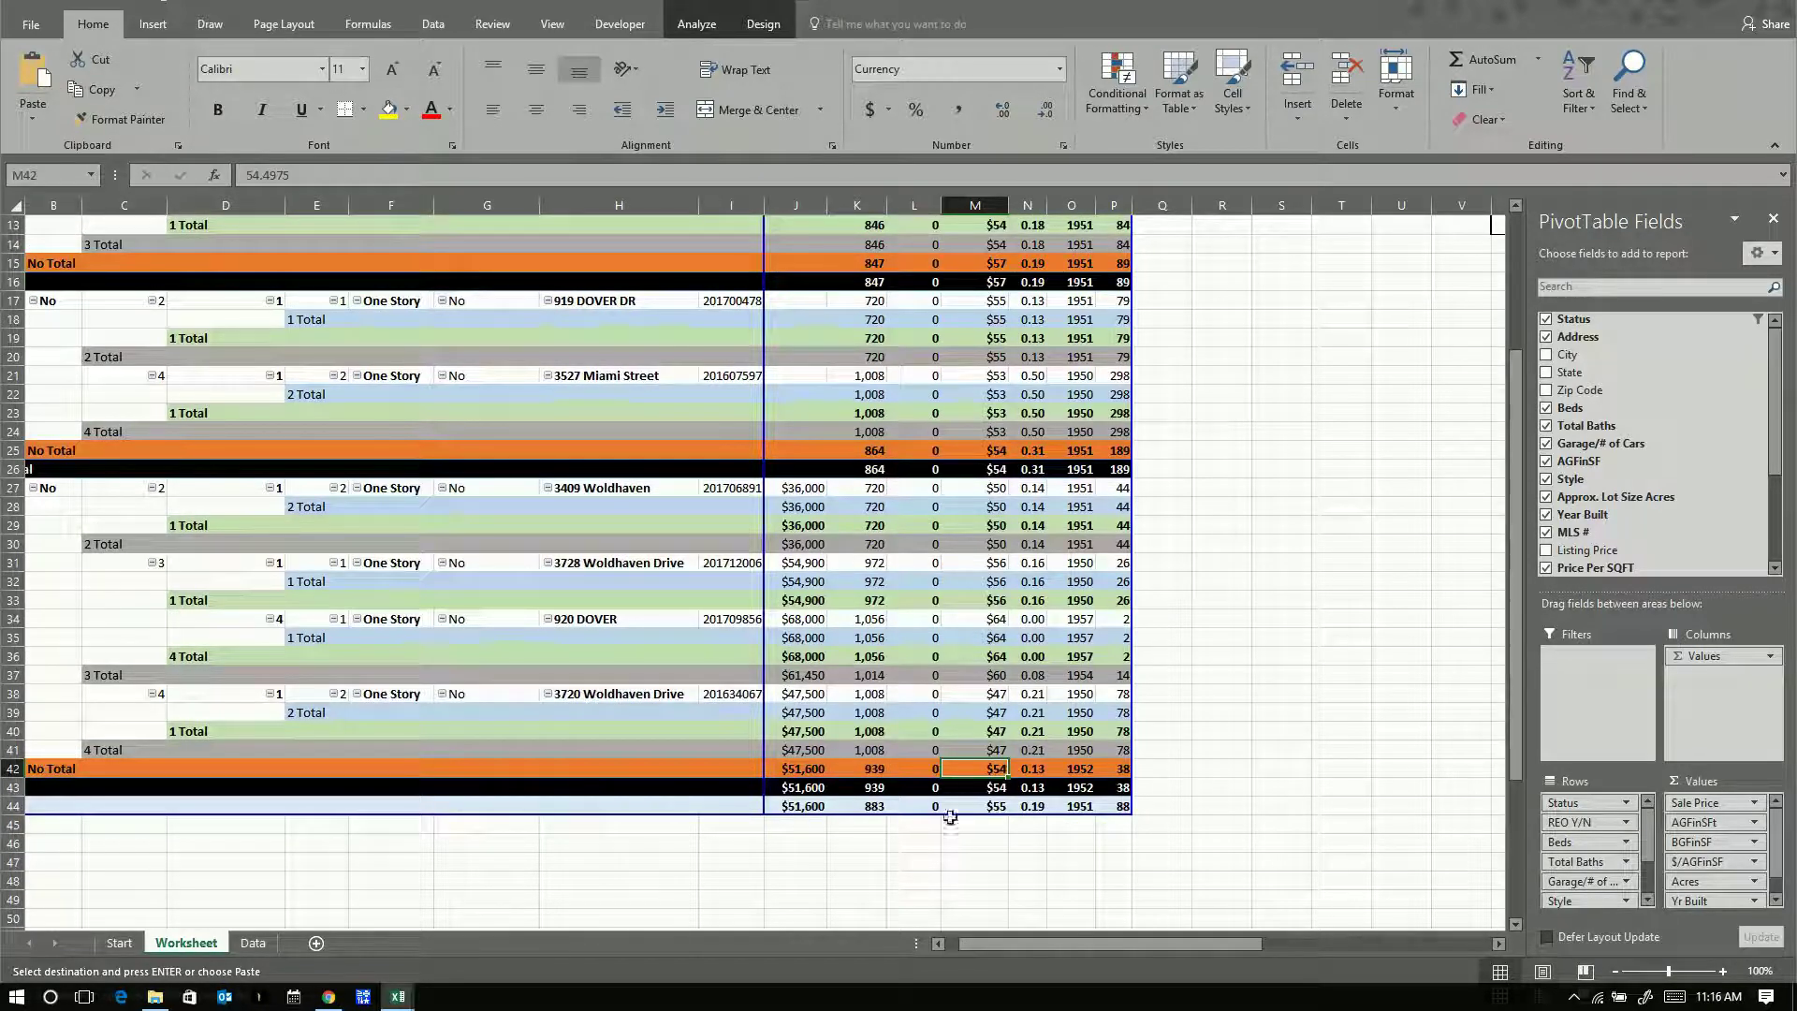
{"action": "scroll", "coordinate": [944, 637], "scroll_direction": "up", "scroll_amount": 4}
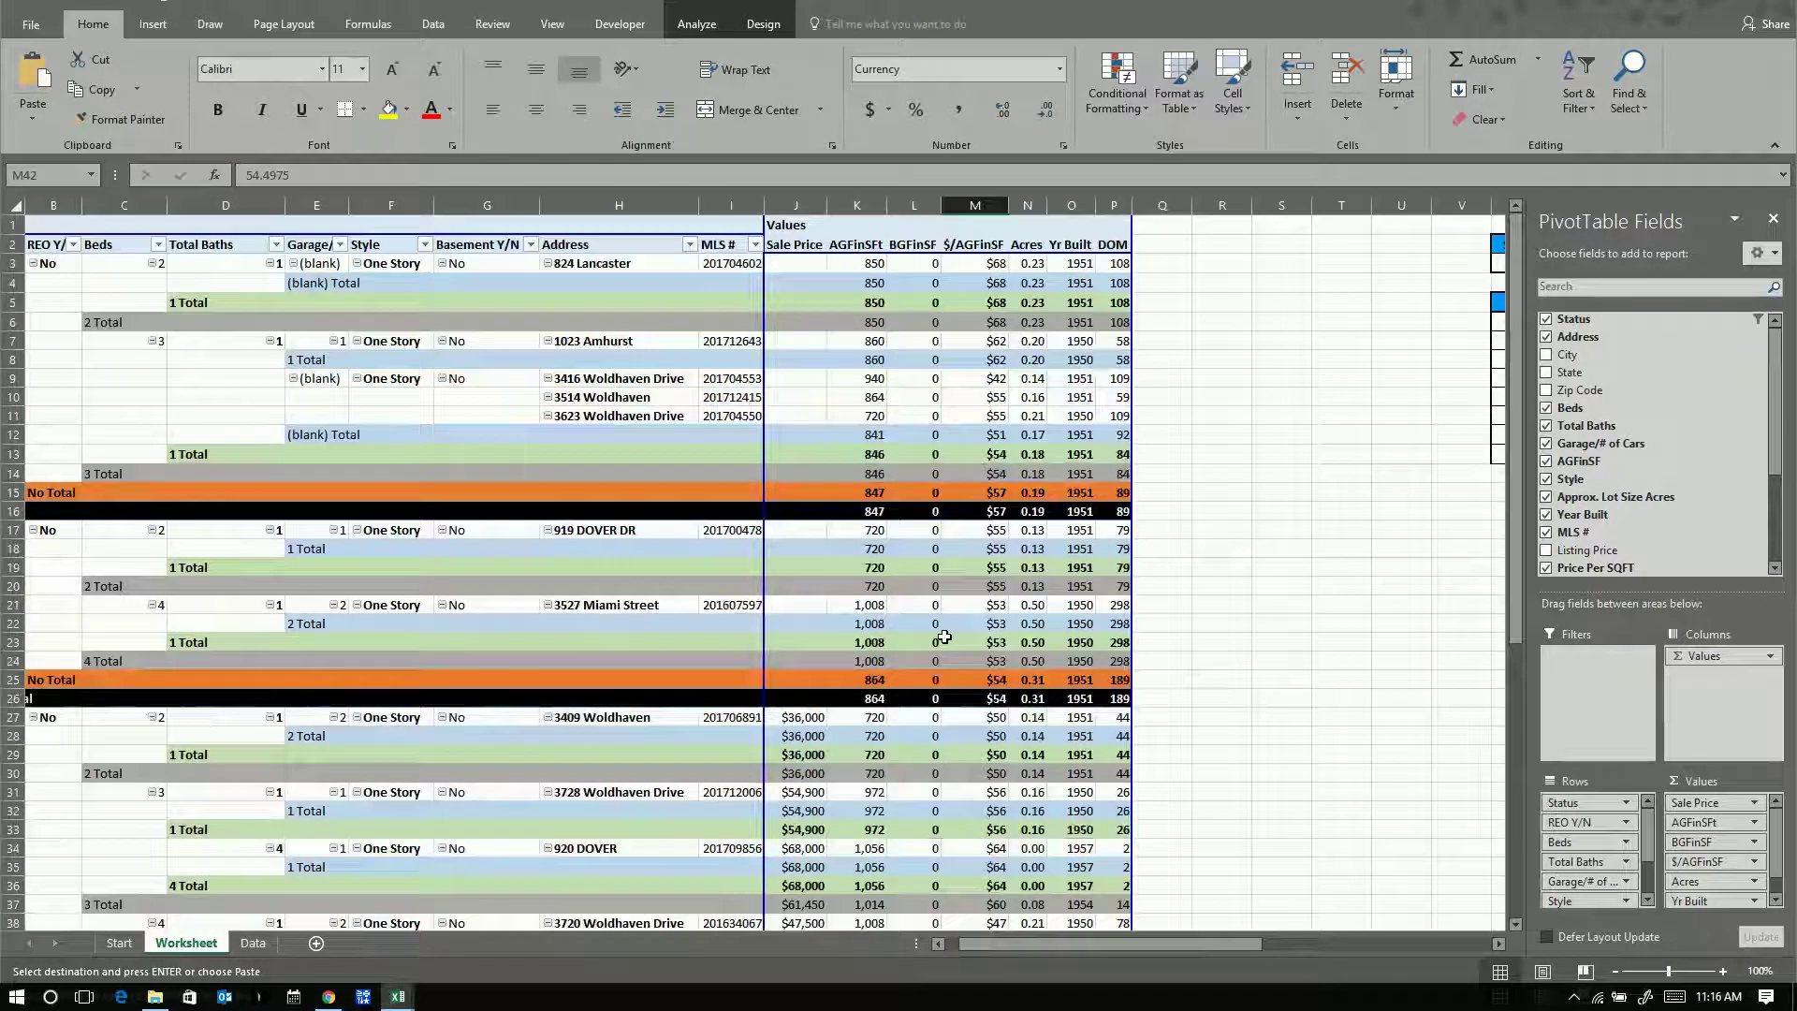